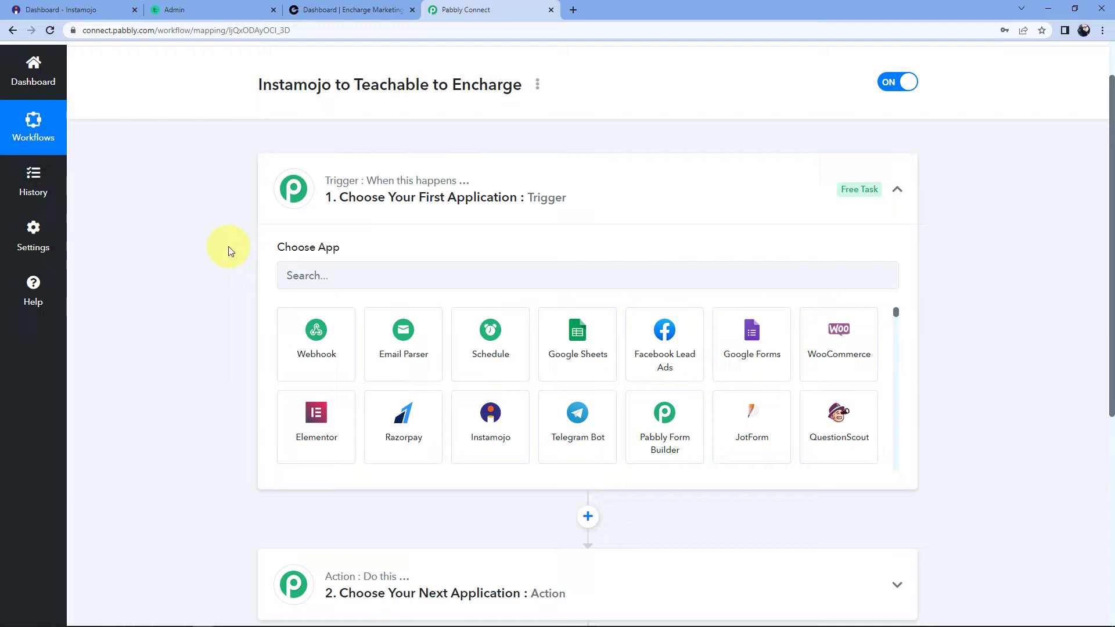
- Set the trigger app to Instamojo with the New Sale event and reveal its webhook URL
{"action": "left_click", "coordinate": [326, 279]}
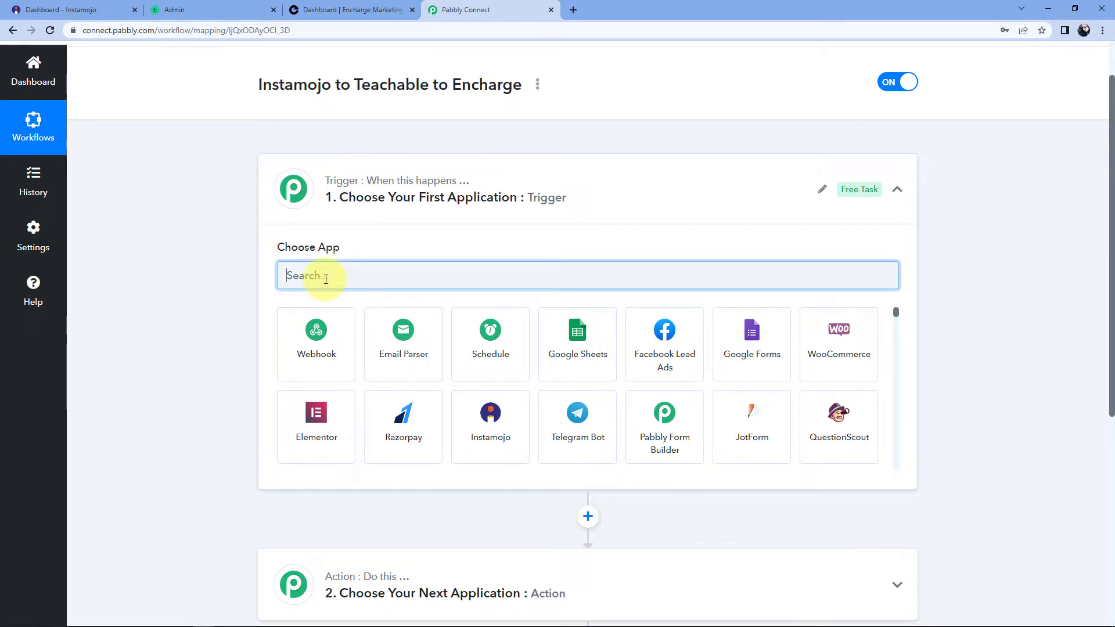
{"action": "type", "text": "Insta"}
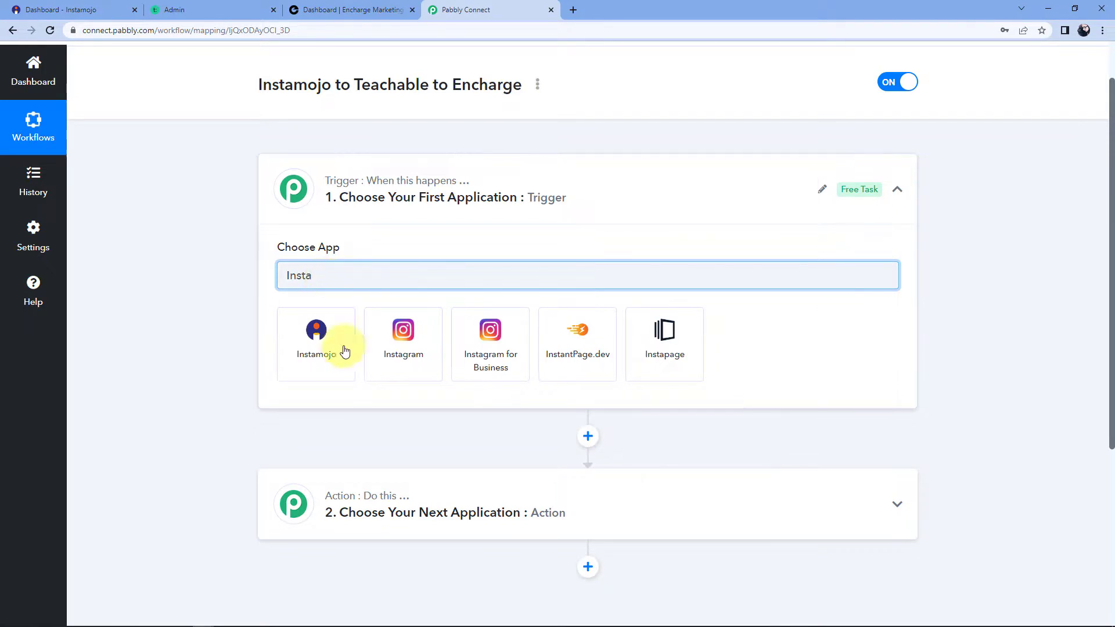
{"action": "left_click", "coordinate": [340, 362]}
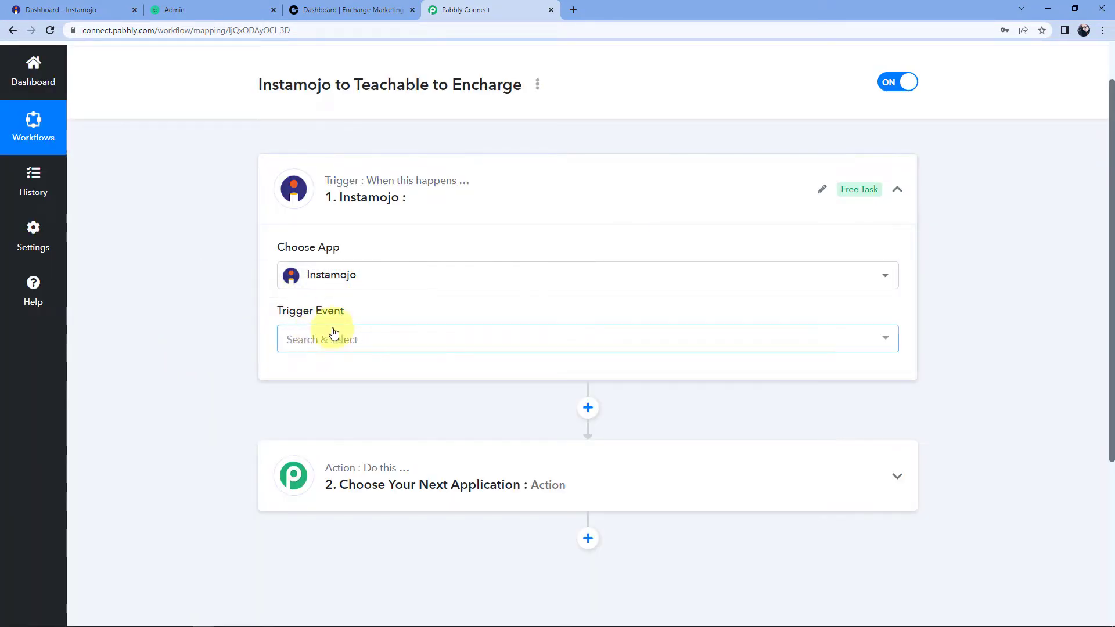
{"action": "left_click", "coordinate": [376, 337]}
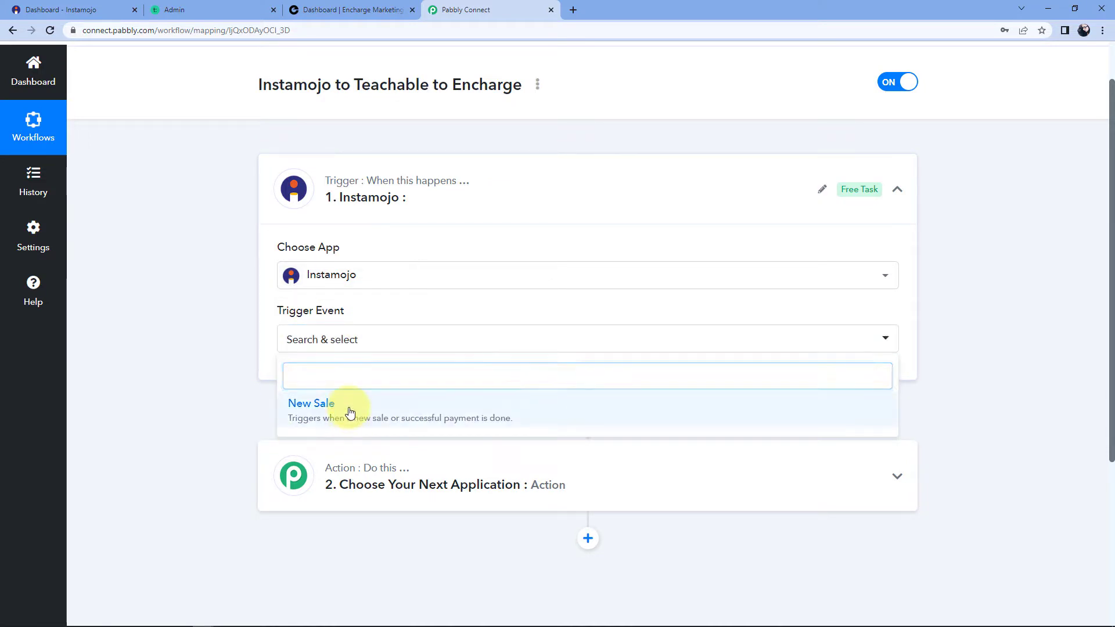
{"action": "left_click", "coordinate": [316, 405]}
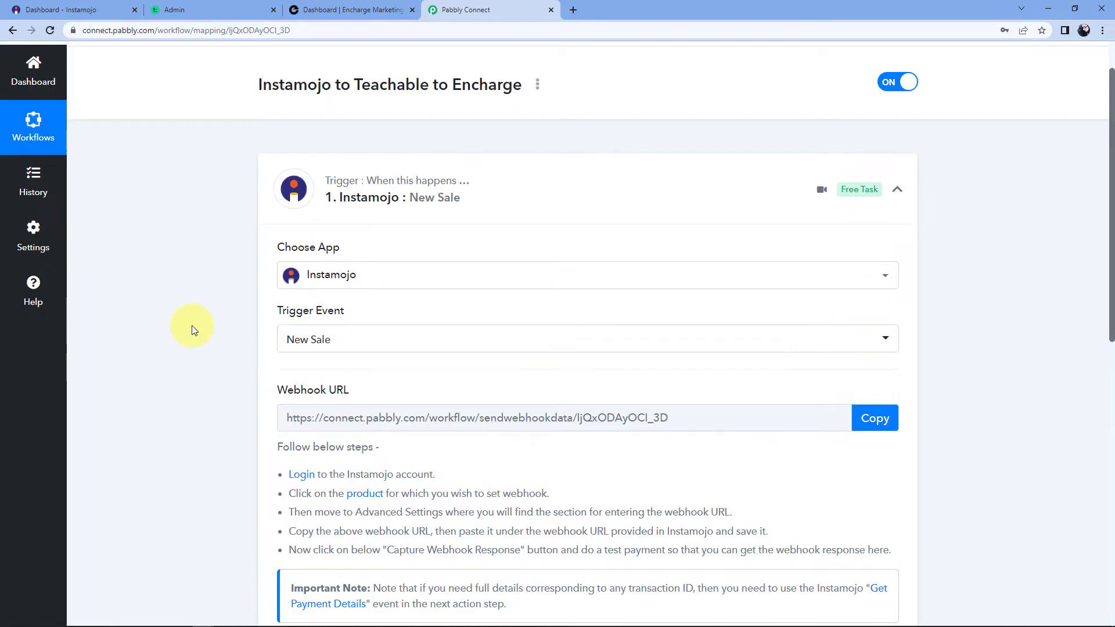
{"action": "scroll", "coordinate": [287, 291], "scroll_direction": "down", "scroll_amount": 2}
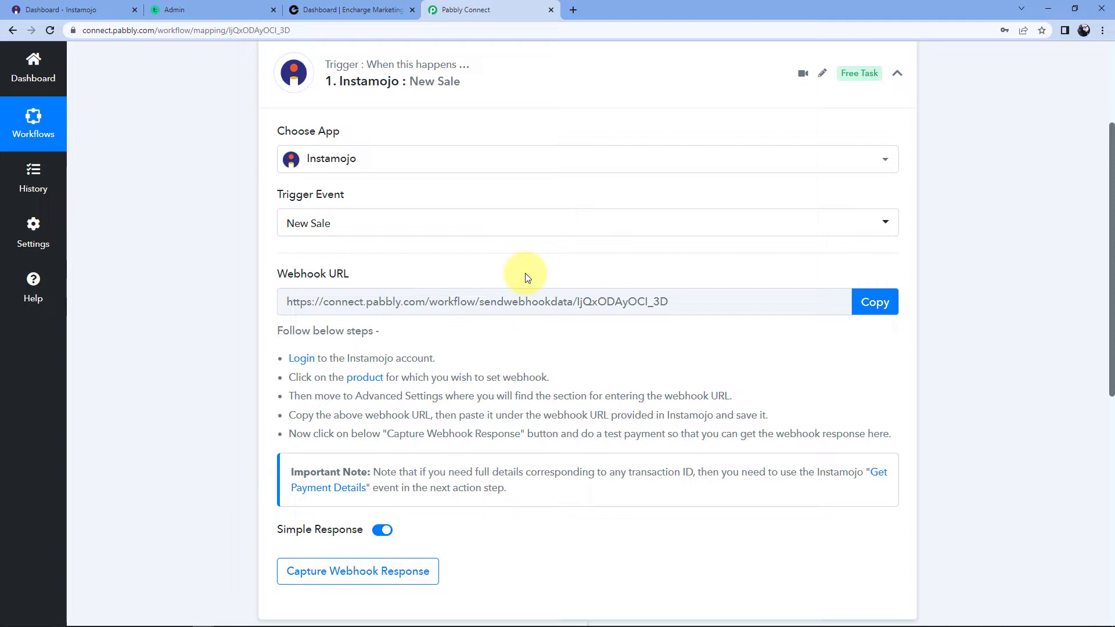
- From the Instamojo dashboard, open the Create Payment Link page via Create New
{"action": "left_click", "coordinate": [93, 8]}
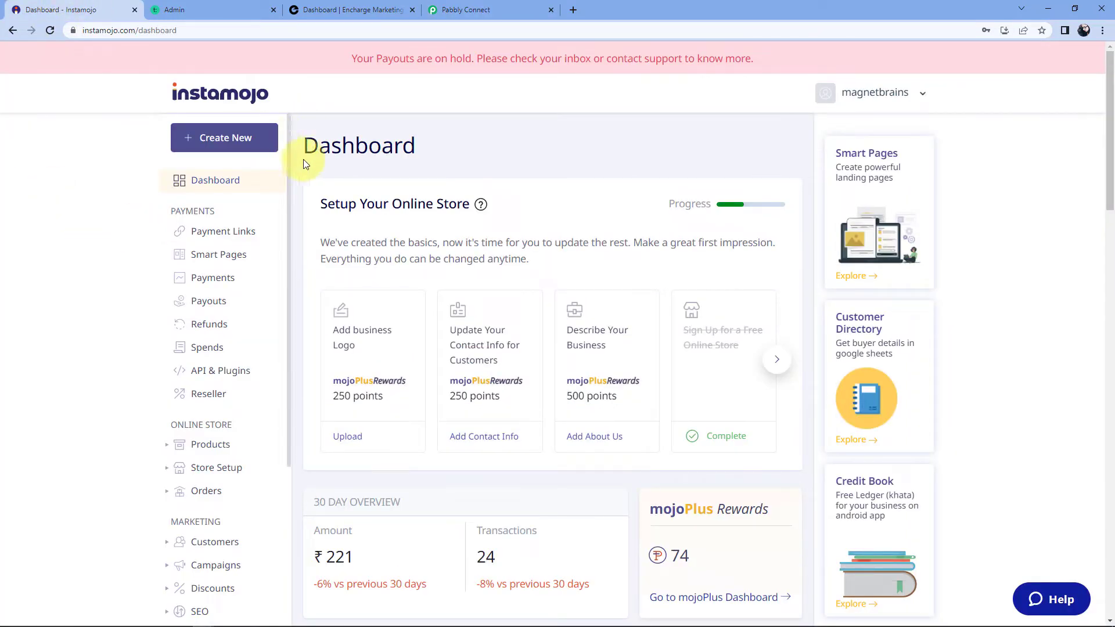
{"action": "left_click", "coordinate": [256, 148]}
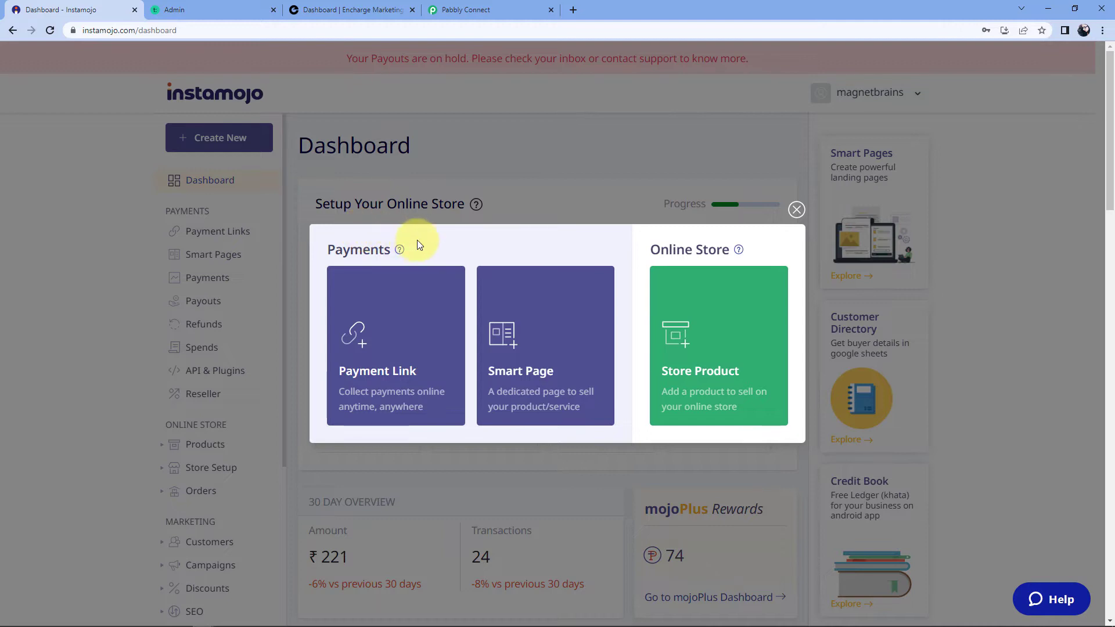
{"action": "mouse_move", "coordinate": [375, 357]}
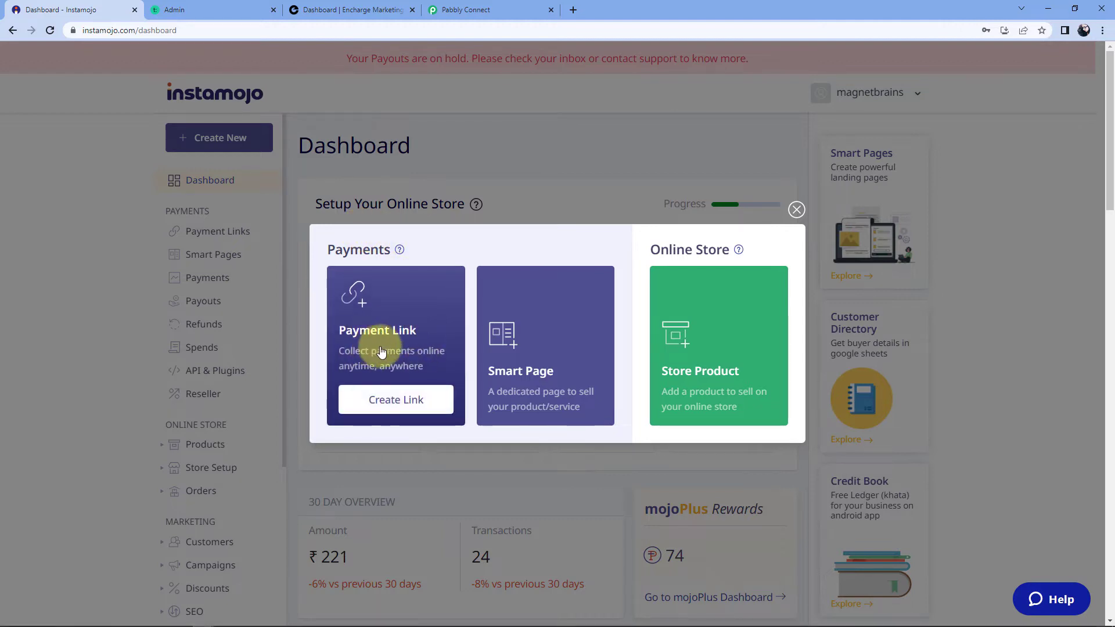
{"action": "left_click", "coordinate": [386, 405]}
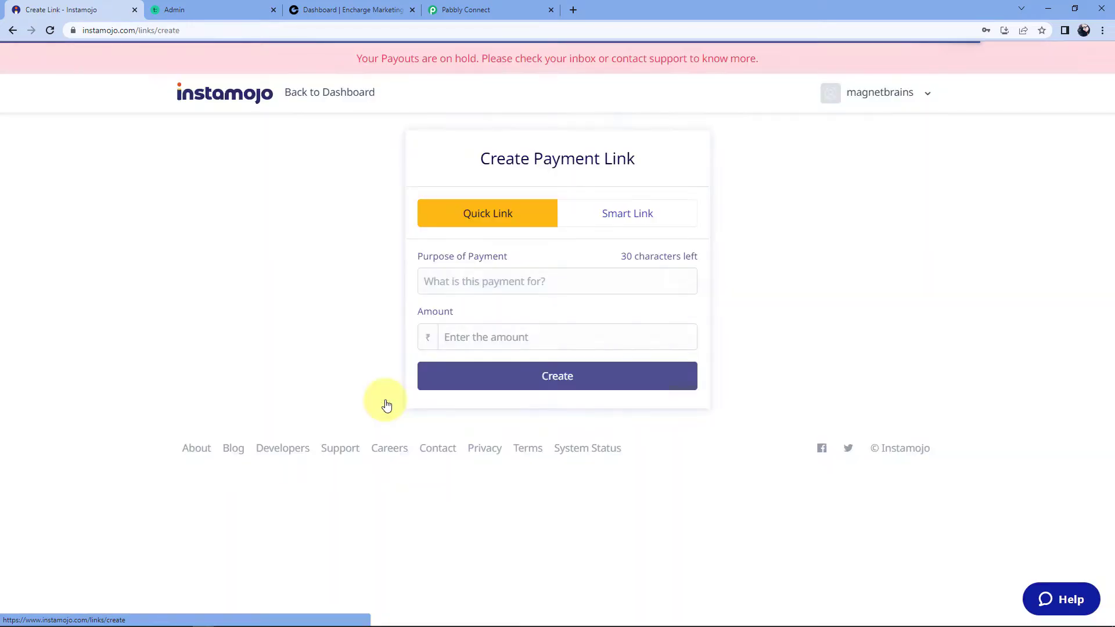
- Make a Smart Link with purpose 'PHP Course' and flat pricing of ₹9, then proceed
{"action": "left_click", "coordinate": [625, 221]}
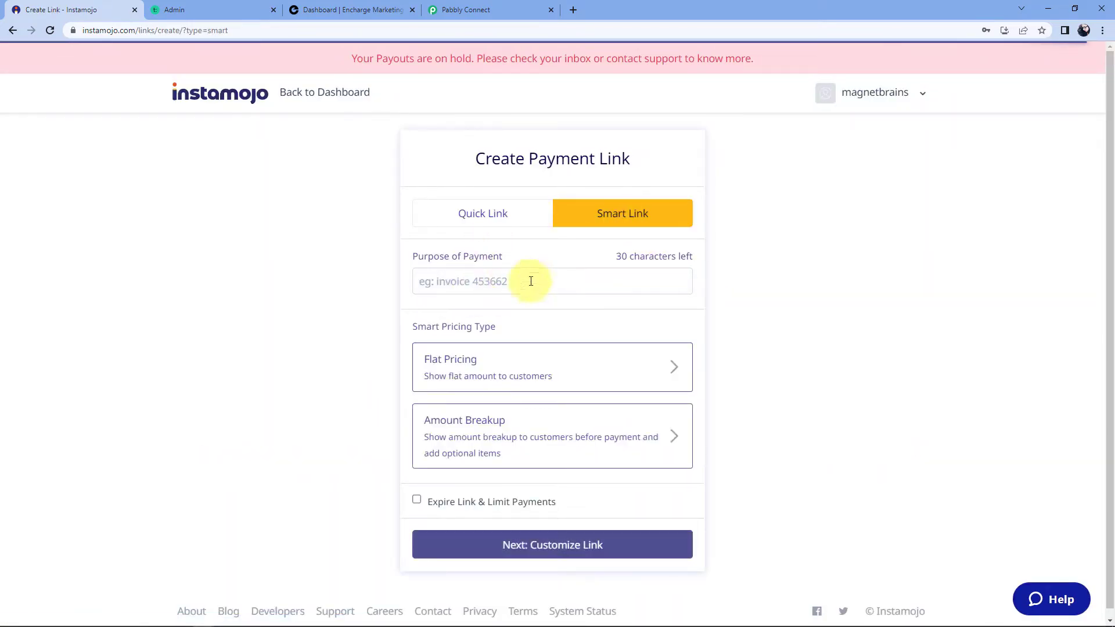
{"action": "left_click", "coordinate": [509, 280]}
{"action": "type", "text": "PHP "}
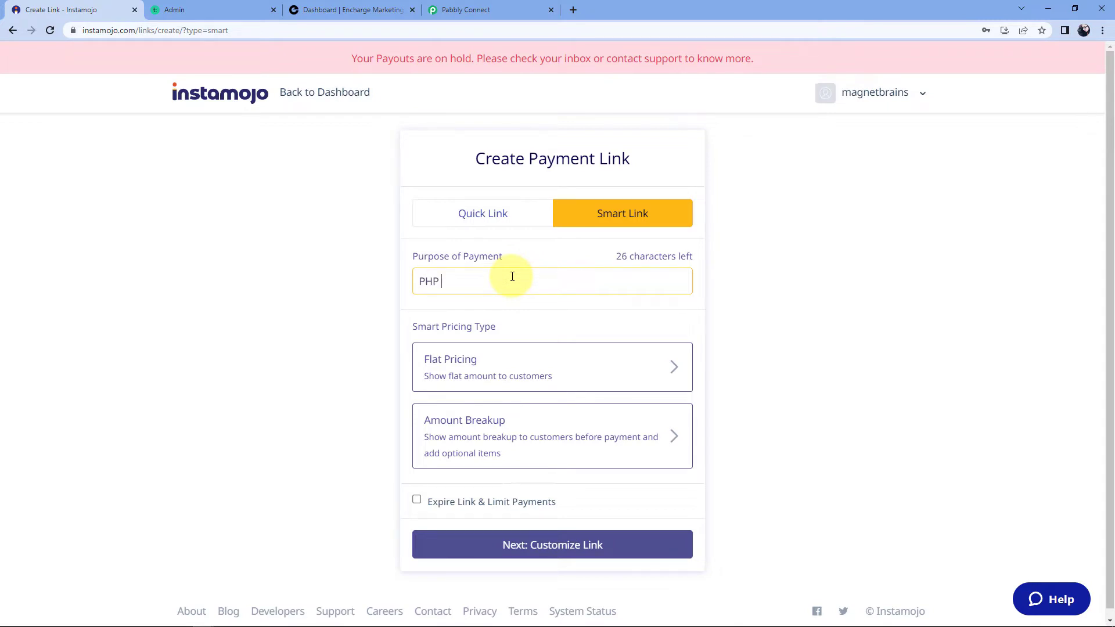
{"action": "type", "text": "Course"}
{"action": "left_click", "coordinate": [524, 361]}
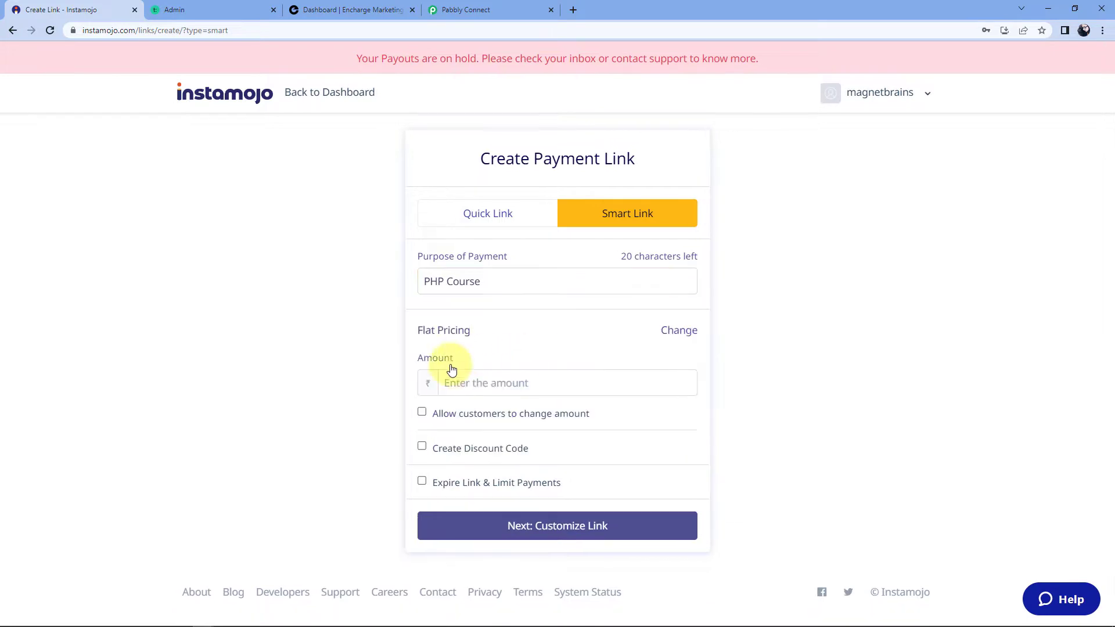
{"action": "type", "text": "9"}
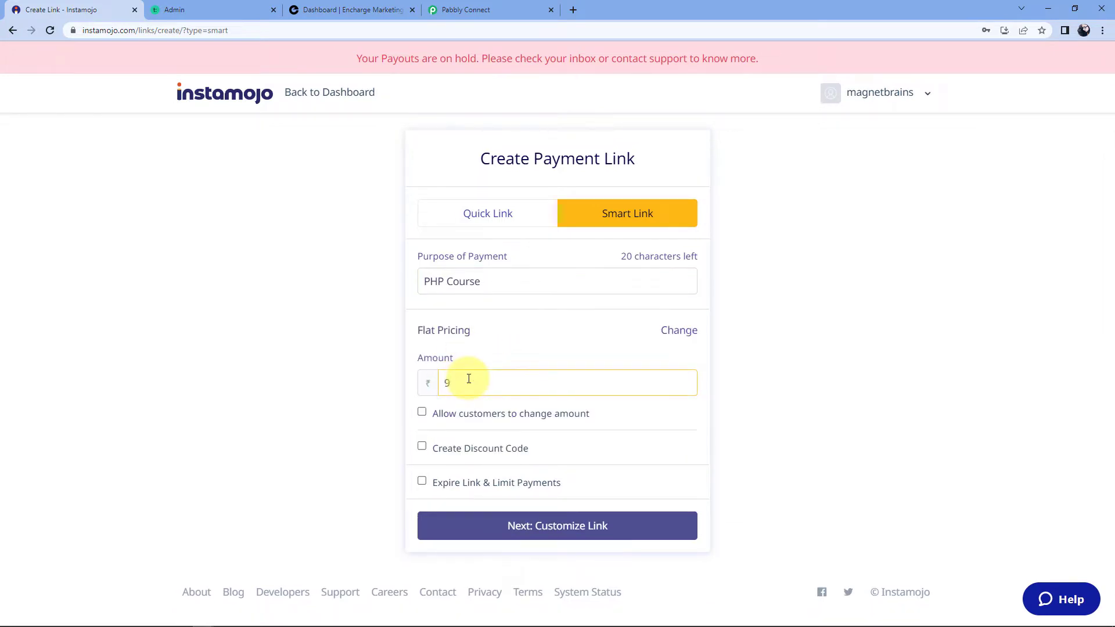
{"action": "left_click", "coordinate": [608, 531]}
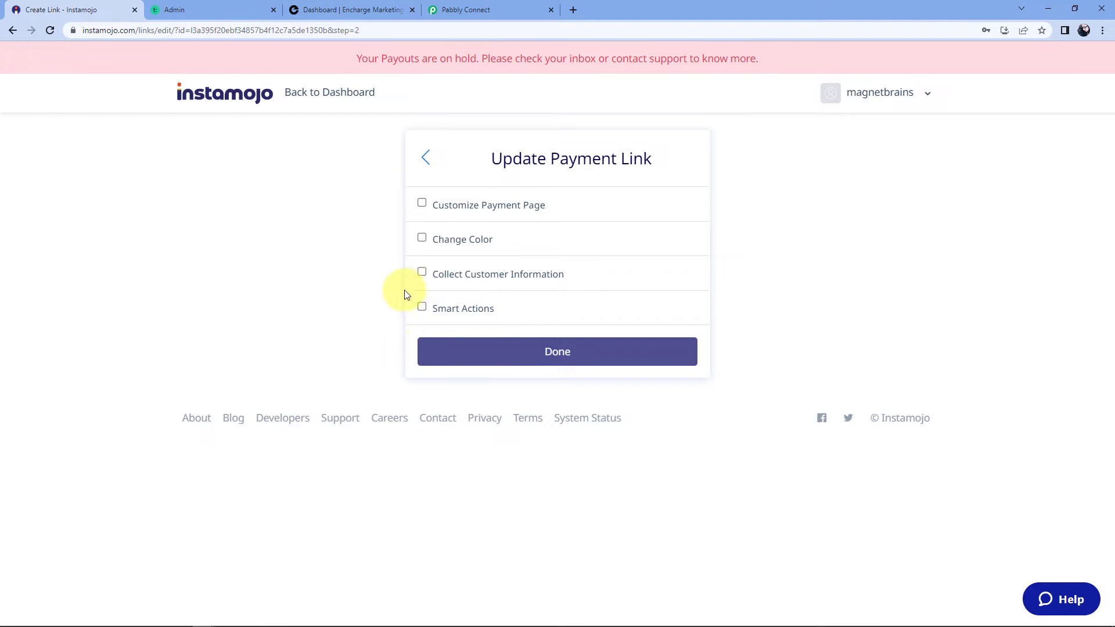
- Enable Smart Actions with a webhook and copy the Pabbly workflow's webhook URL
{"action": "left_click", "coordinate": [422, 307]}
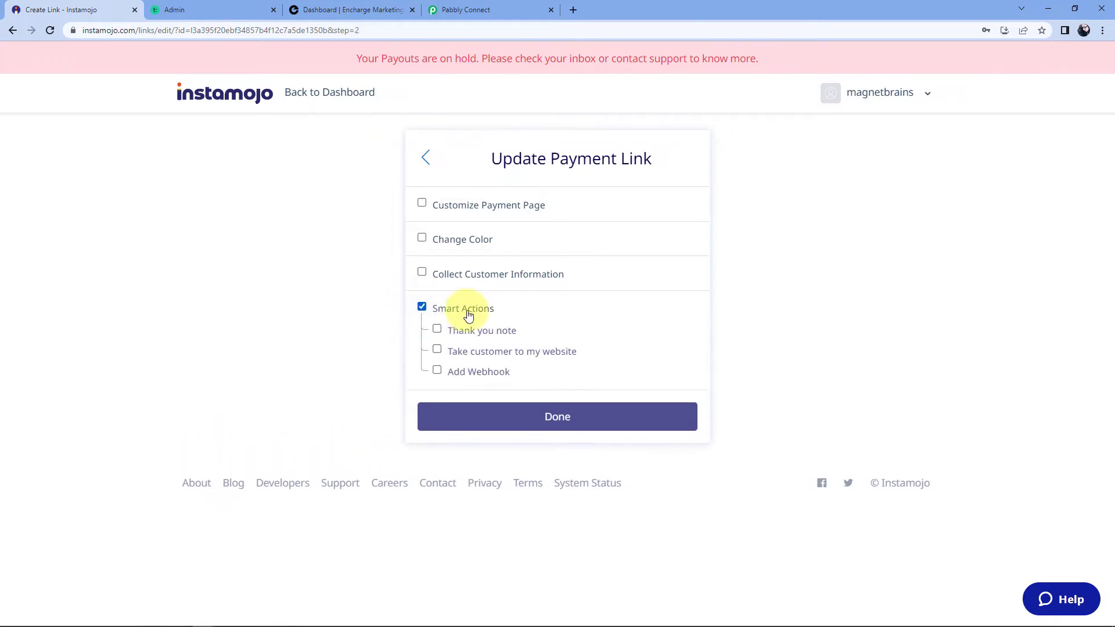
{"action": "left_click", "coordinate": [437, 370]}
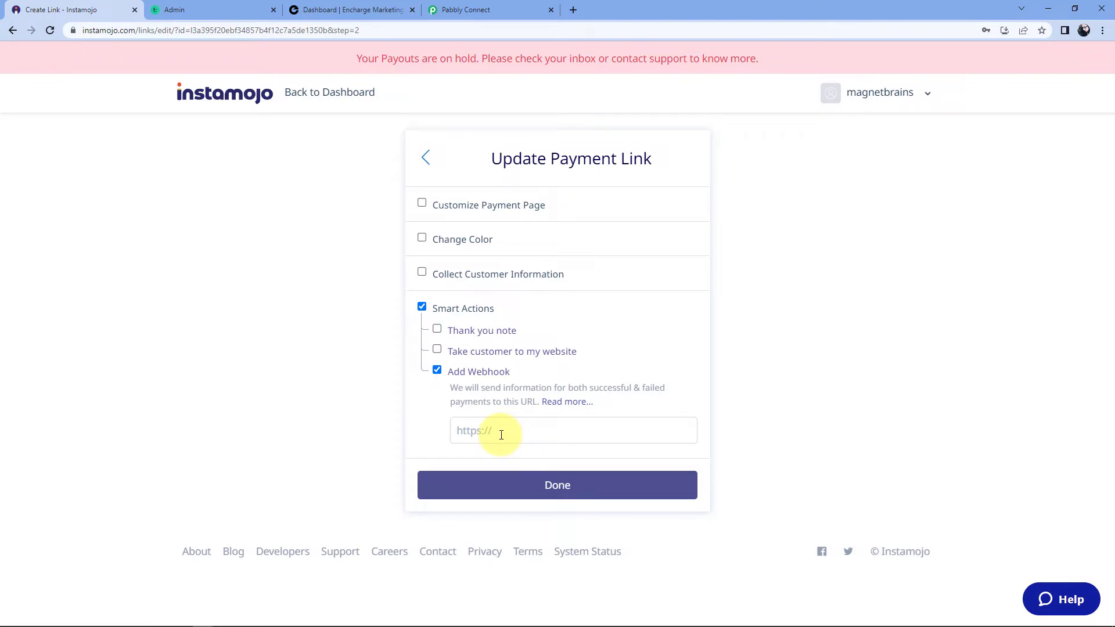
{"action": "left_click", "coordinate": [500, 8]}
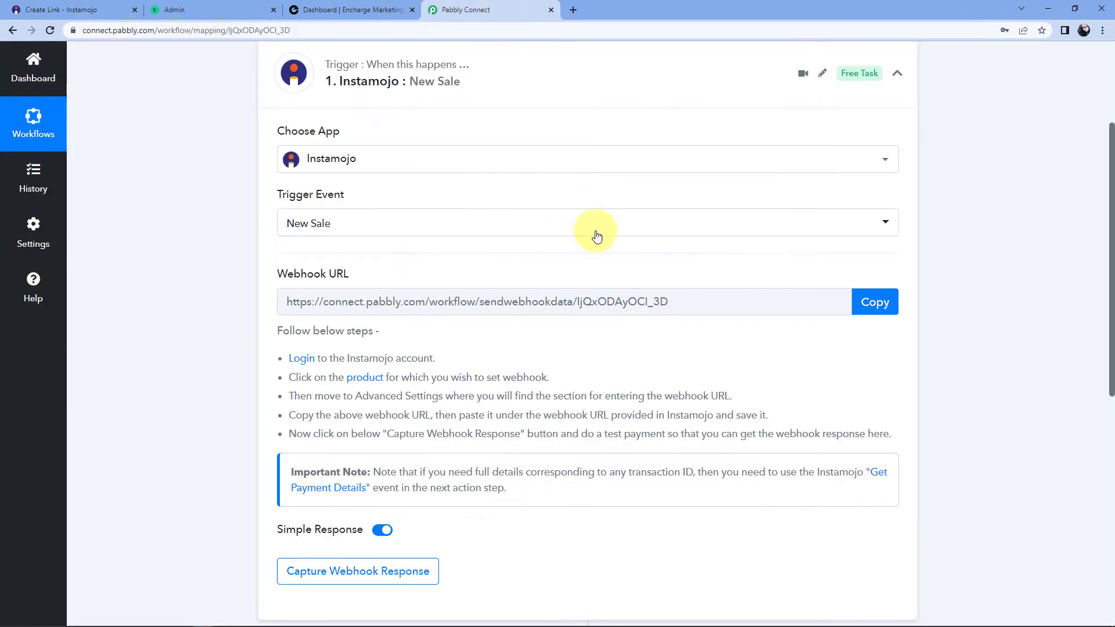
{"action": "left_click", "coordinate": [867, 298]}
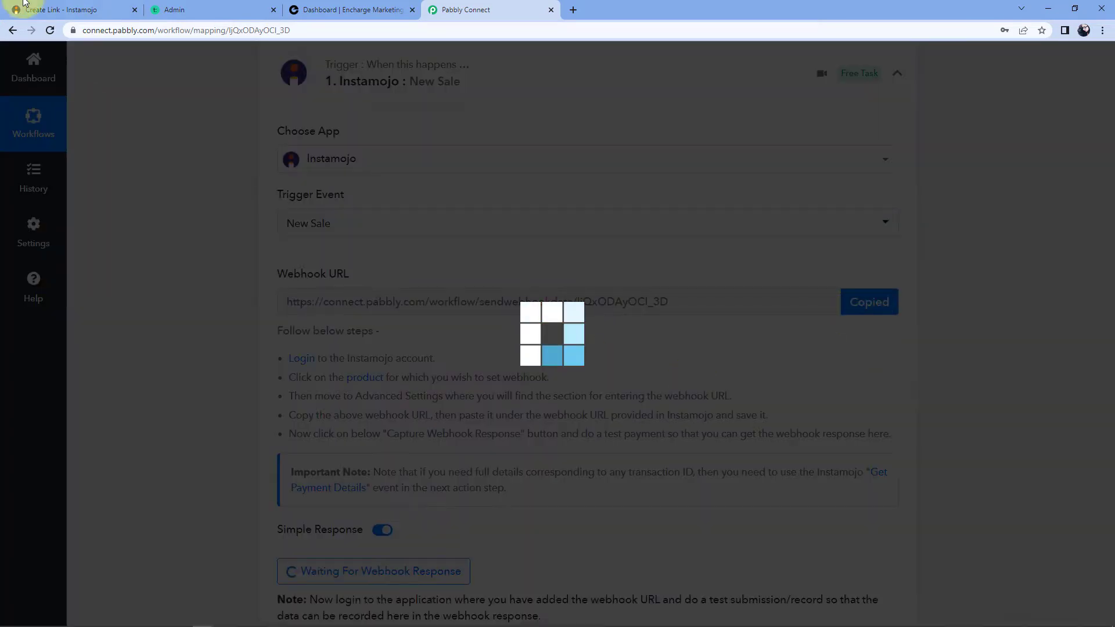
- Paste the Pabbly webhook URL into the link's webhook field and finish the payment link
{"action": "left_click", "coordinate": [51, 11]}
{"action": "left_click", "coordinate": [463, 431]}
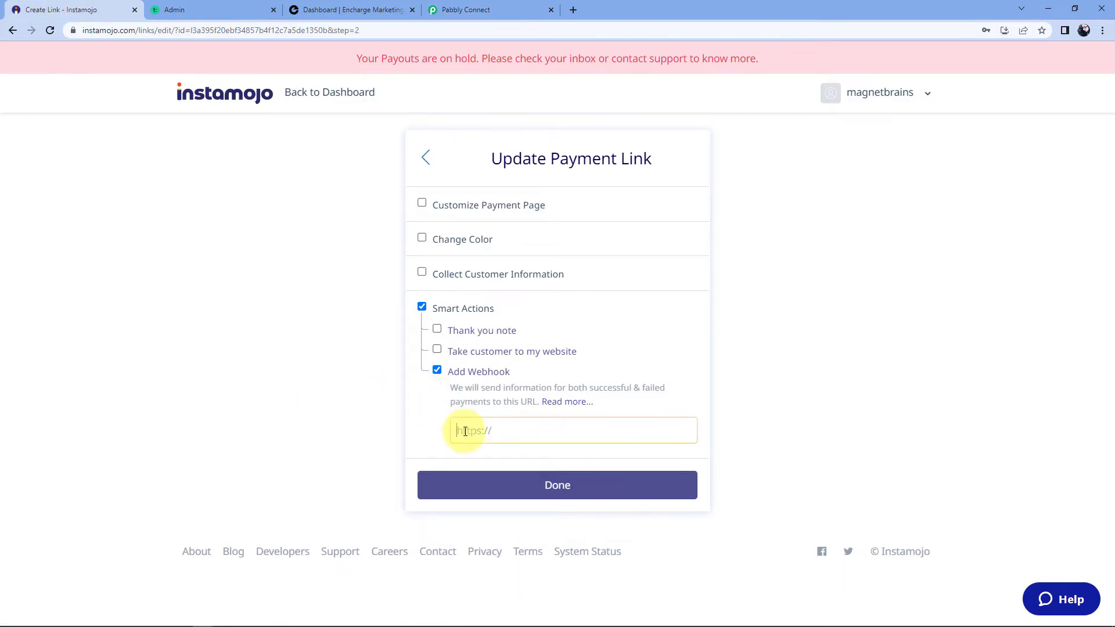
{"action": "right_click", "coordinate": [464, 432]}
{"action": "left_click", "coordinate": [501, 523]}
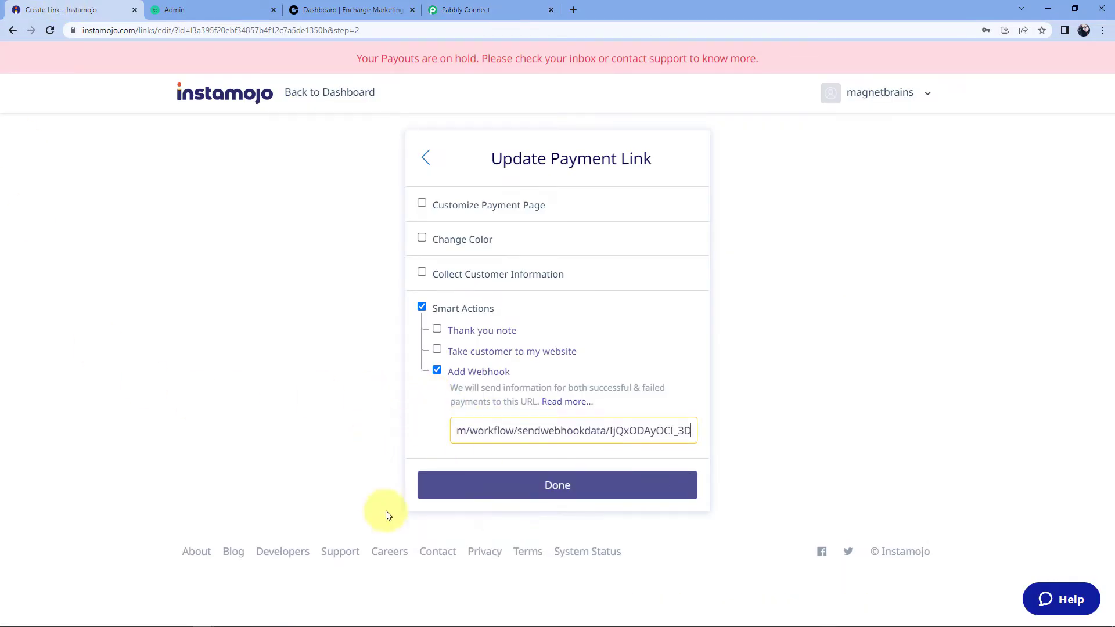
{"action": "left_click", "coordinate": [581, 486]}
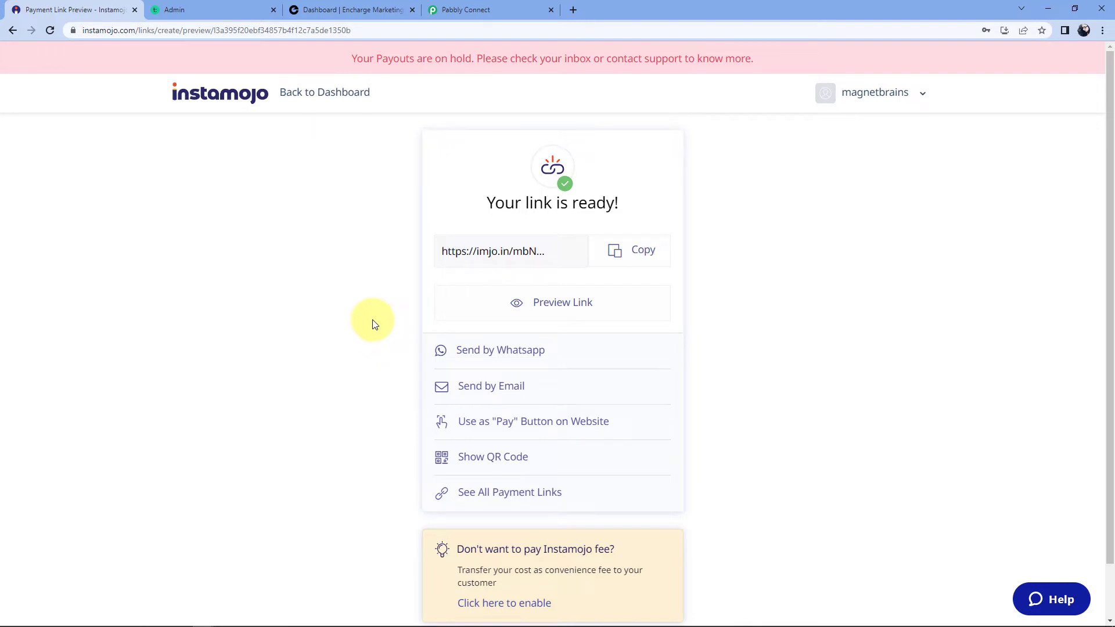
- Copy the new payment link and load it in a private window, ready to enter buyer details
{"action": "left_click", "coordinate": [626, 255]}
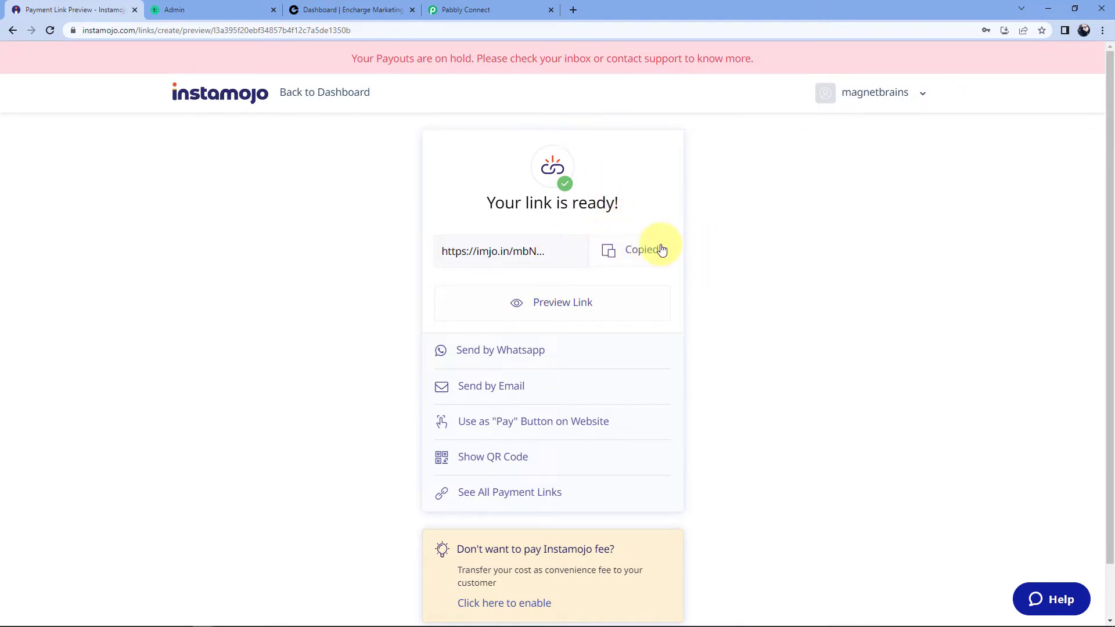
{"action": "key", "text": "ctrl+shift+n"}
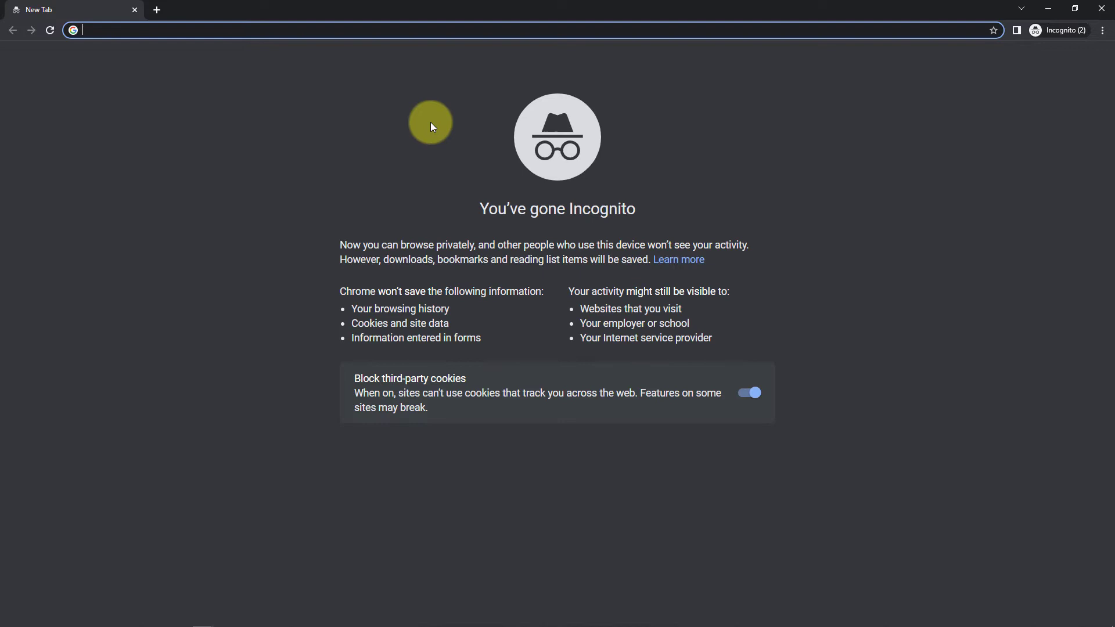
{"action": "key", "text": "ctrl+v"}
{"action": "key", "text": "Return"}
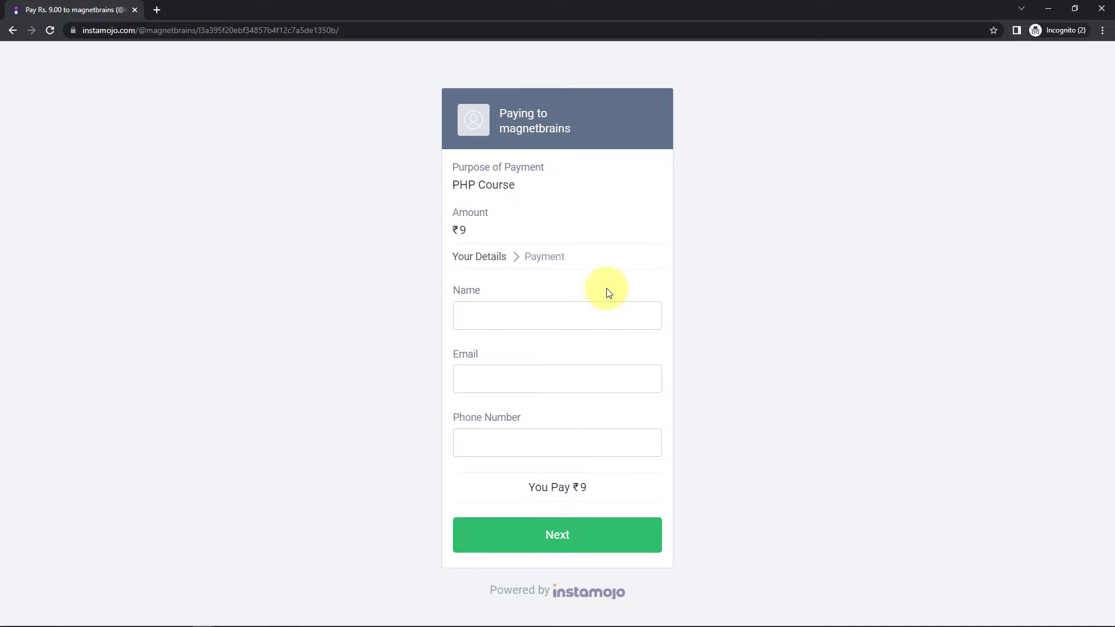
{"action": "left_click", "coordinate": [506, 317]}
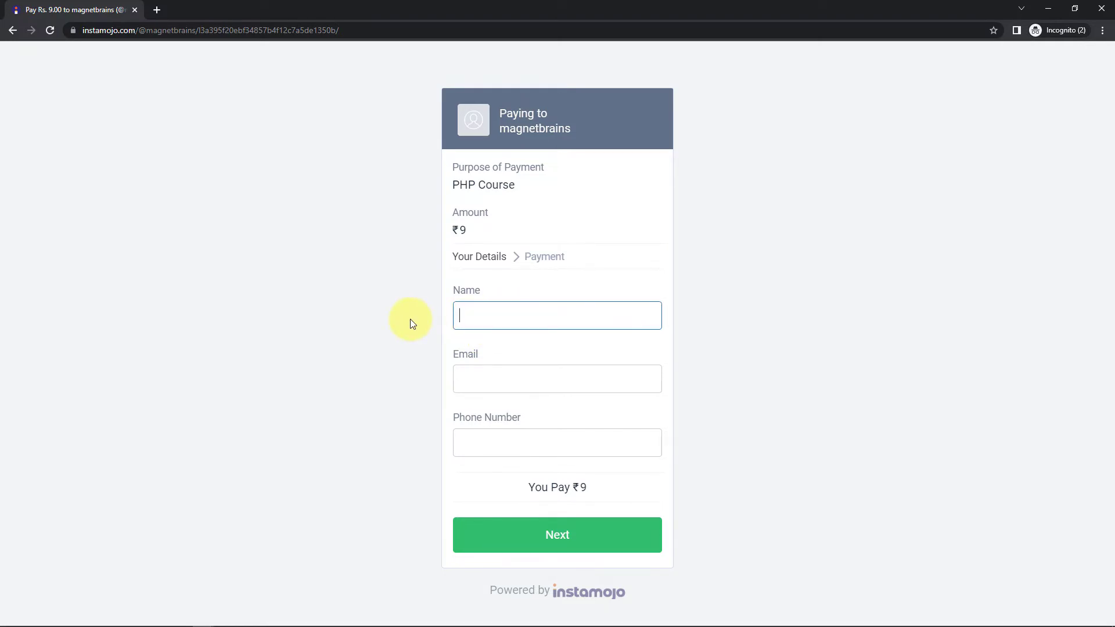
- Enter the buyer's name, e-mail and phone number and submit the ₹9 PHP Course payment
{"action": "key", "text": "Tab"}
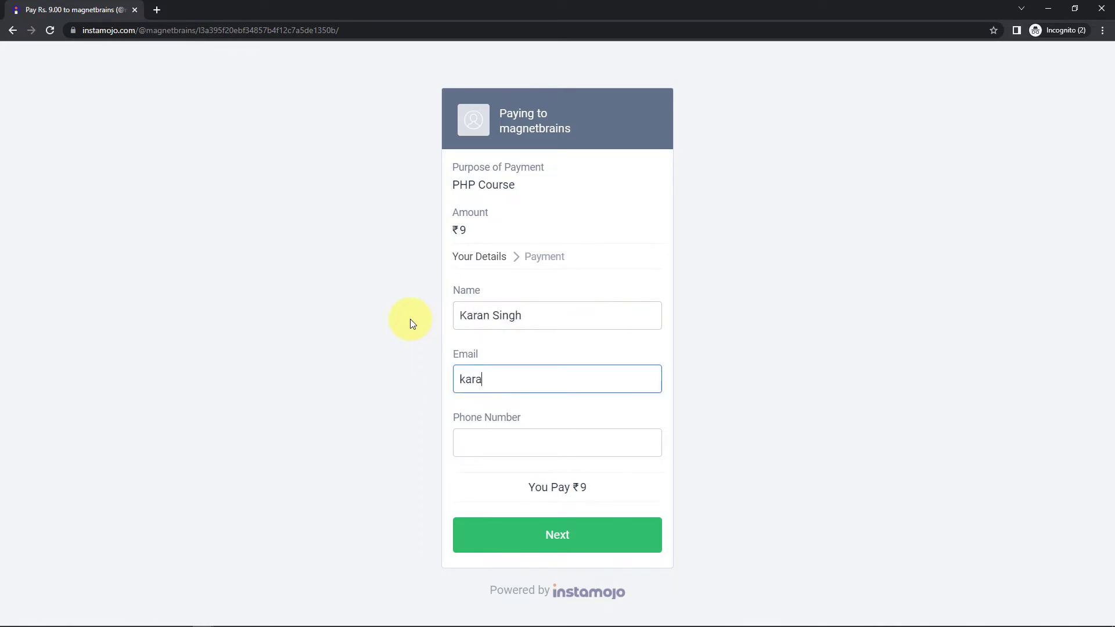
{"action": "key", "text": "Tab"}
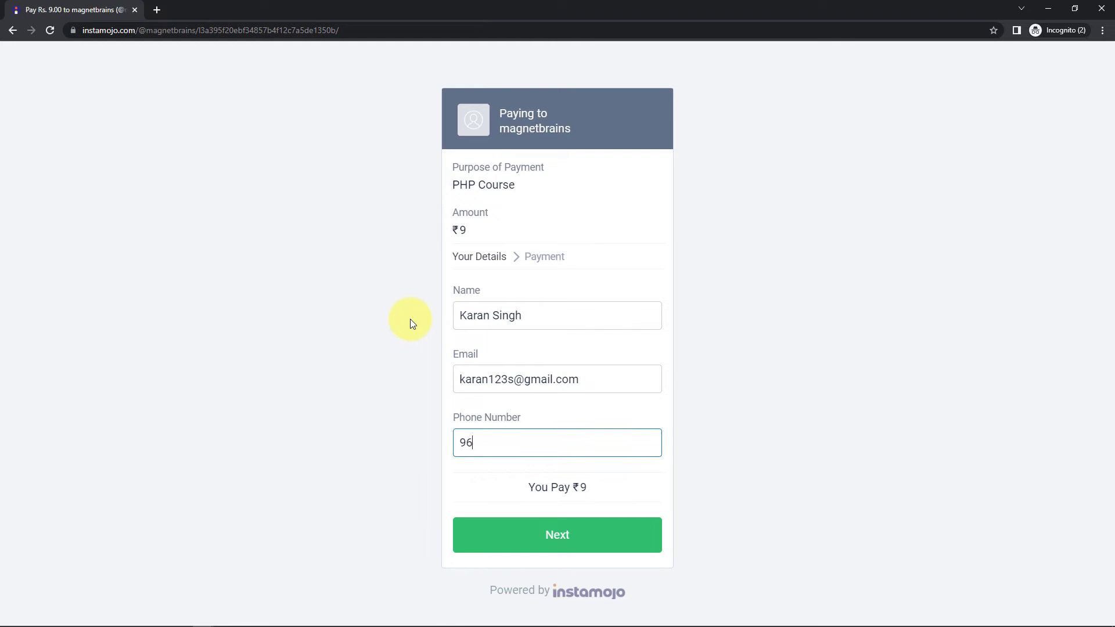
{"action": "left_click", "coordinate": [581, 535]}
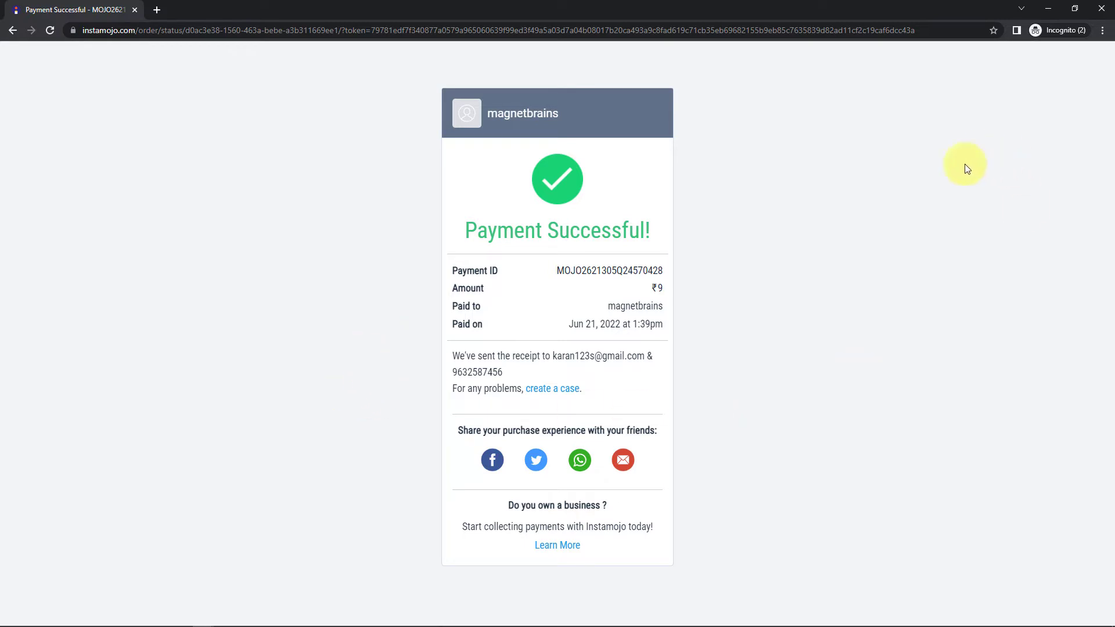
- Close the payment window and scroll Pabbly Connect down to the trigger's received response
{"action": "left_click", "coordinate": [1048, 8]}
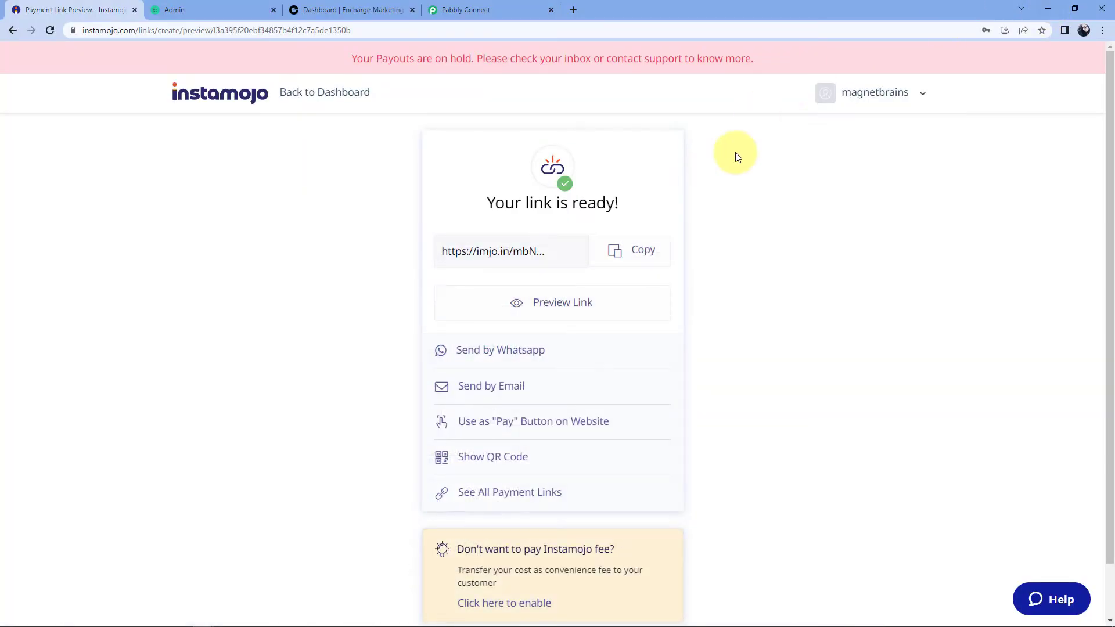
{"action": "left_click", "coordinate": [497, 9]}
{"action": "left_click", "coordinate": [225, 322]}
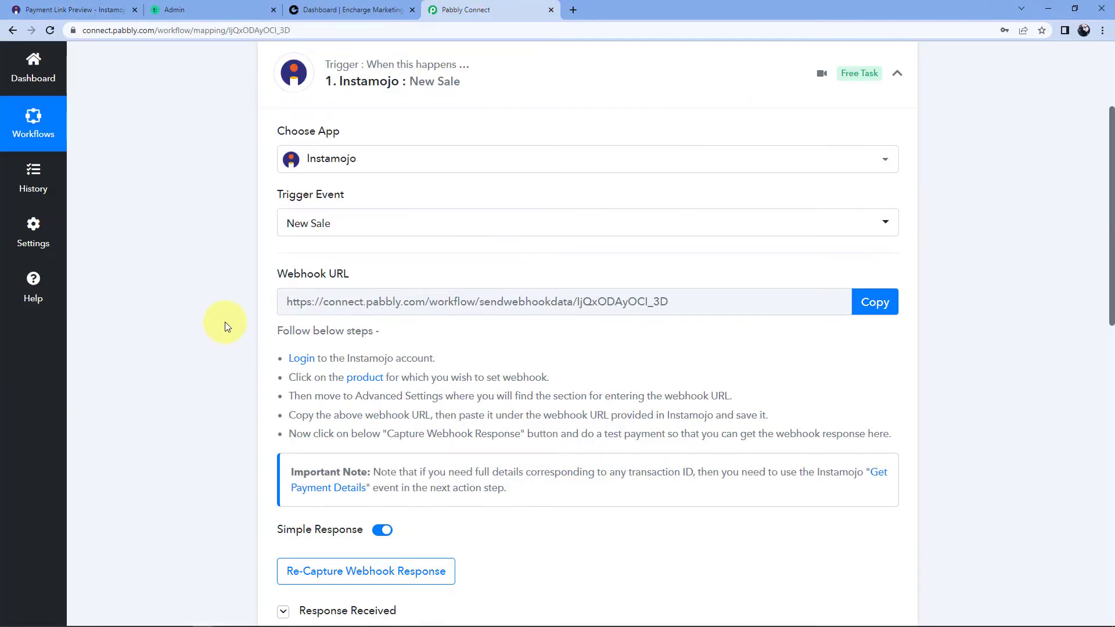
{"action": "scroll", "coordinate": [225, 325], "scroll_direction": "down", "scroll_amount": 2}
{"action": "scroll", "coordinate": [224, 329], "scroll_direction": "down", "scroll_amount": 3}
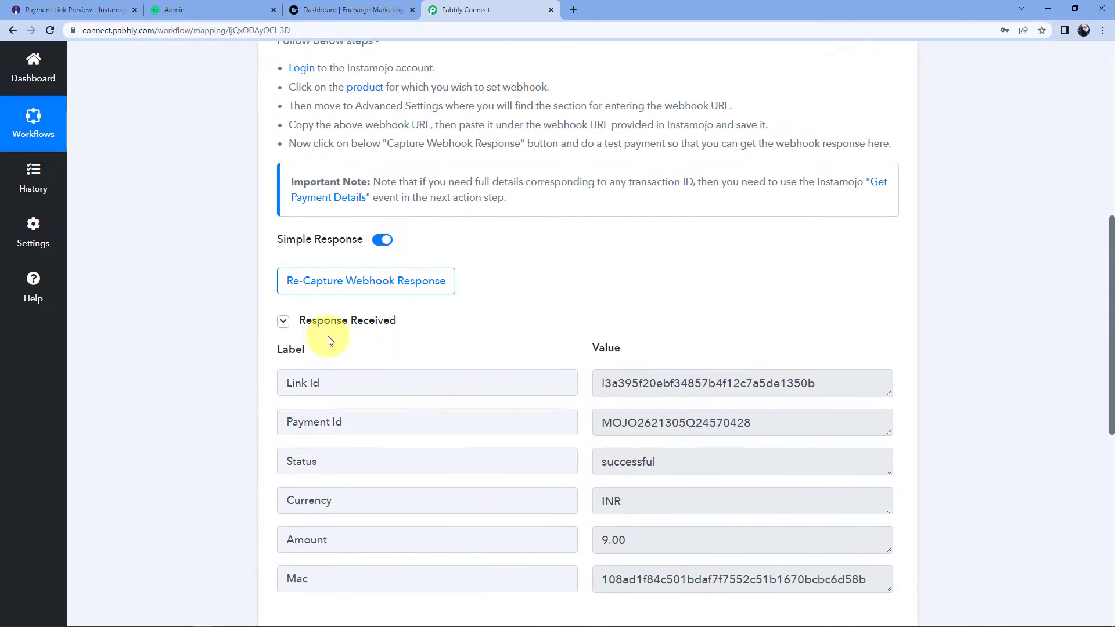
{"action": "scroll", "coordinate": [493, 299], "scroll_direction": "down", "scroll_amount": 1}
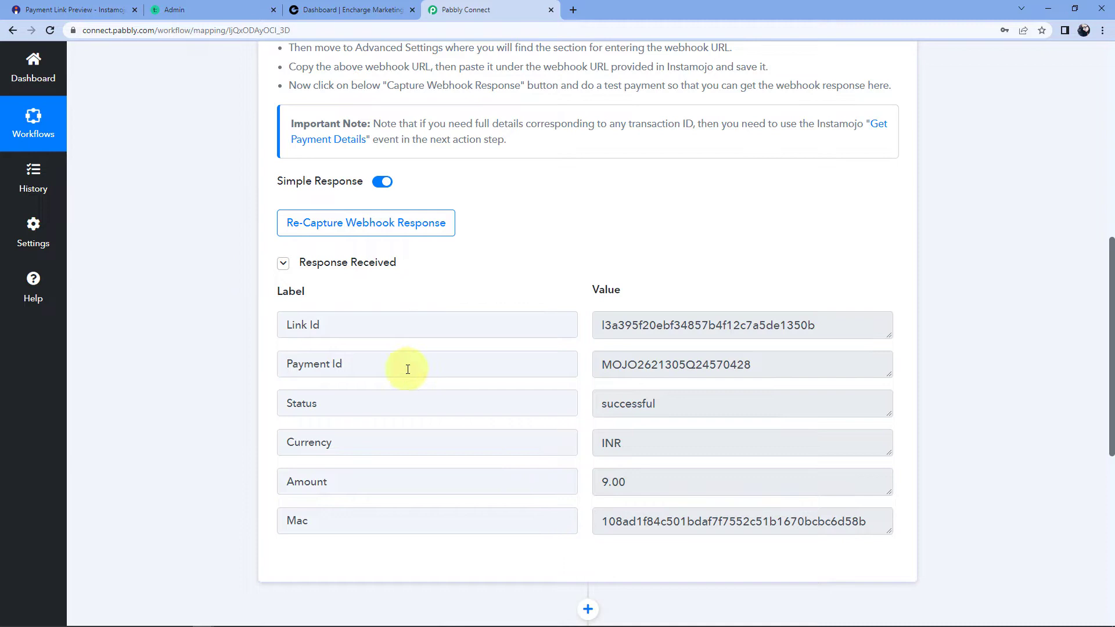
- Highlight the captured Payment Id, currency INR, status successful and amount 9.00
{"action": "left_click_drag", "start_coordinate": [601, 365], "coordinate": [637, 365]}
{"action": "double_click", "coordinate": [776, 368]}
{"action": "left_click", "coordinate": [776, 368]}
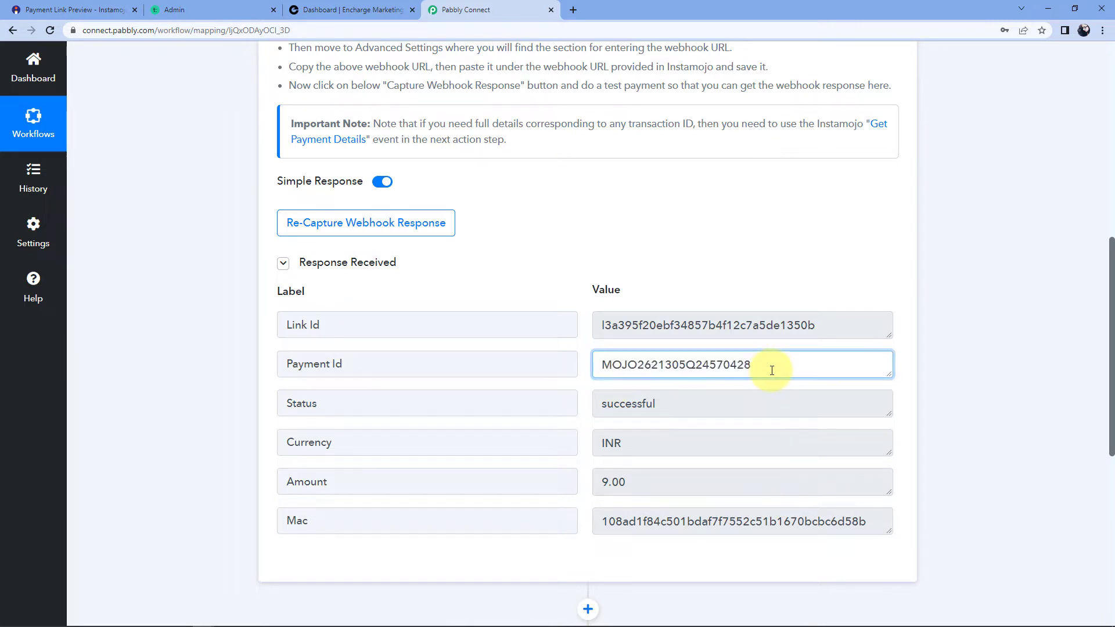
{"action": "double_click", "coordinate": [611, 443]}
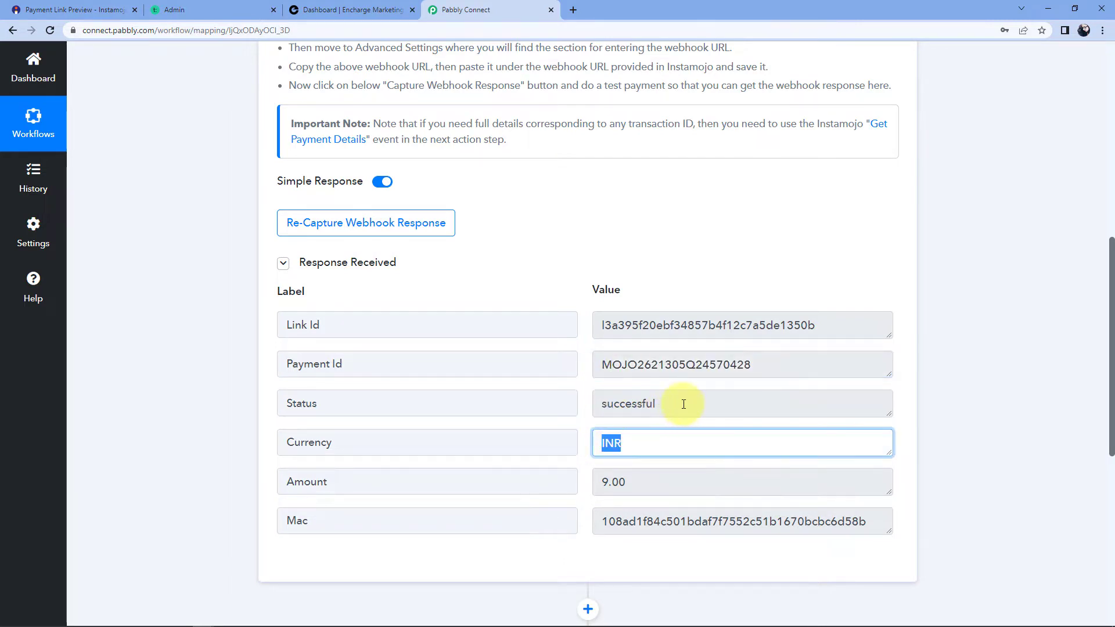
{"action": "double_click", "coordinate": [628, 404]}
{"action": "double_click", "coordinate": [634, 488]}
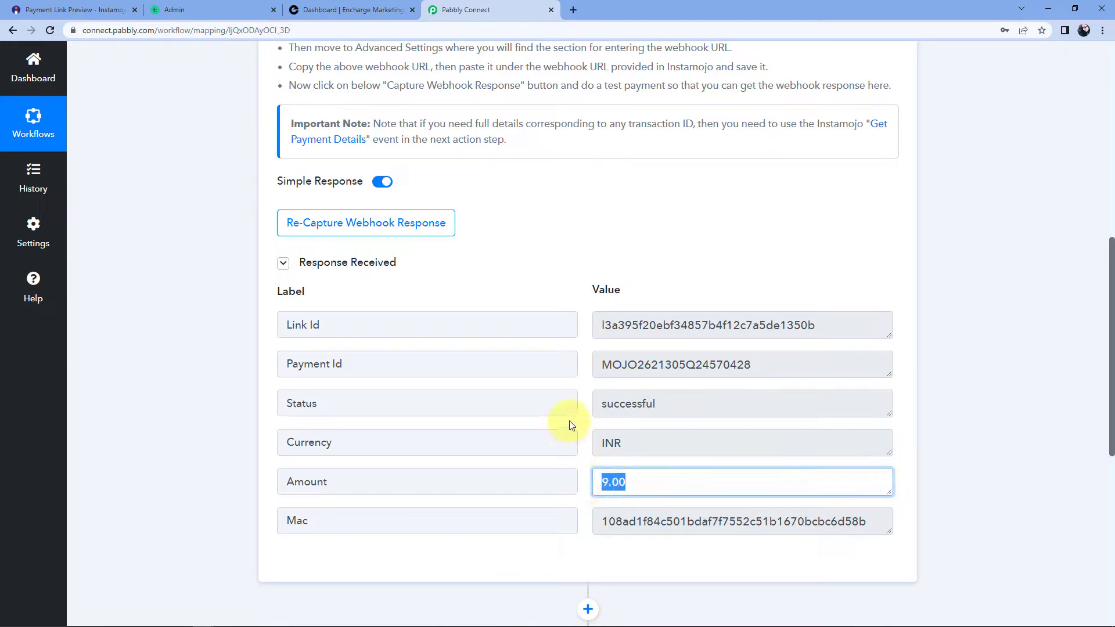
{"action": "left_click", "coordinate": [584, 408]}
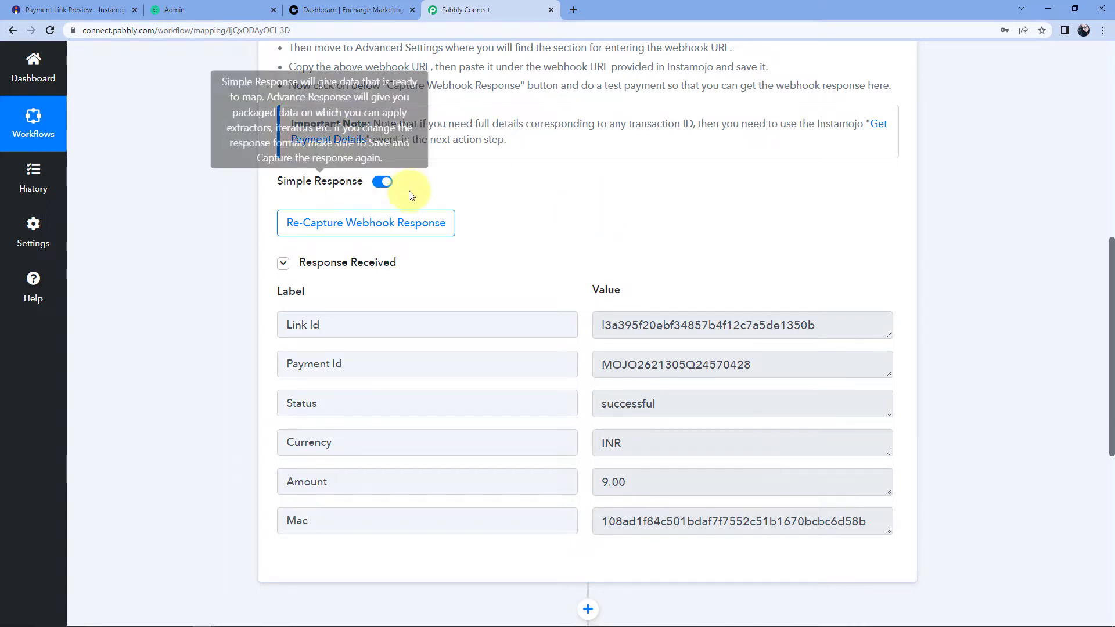
{"action": "scroll", "coordinate": [737, 218], "scroll_direction": "down", "scroll_amount": 6}
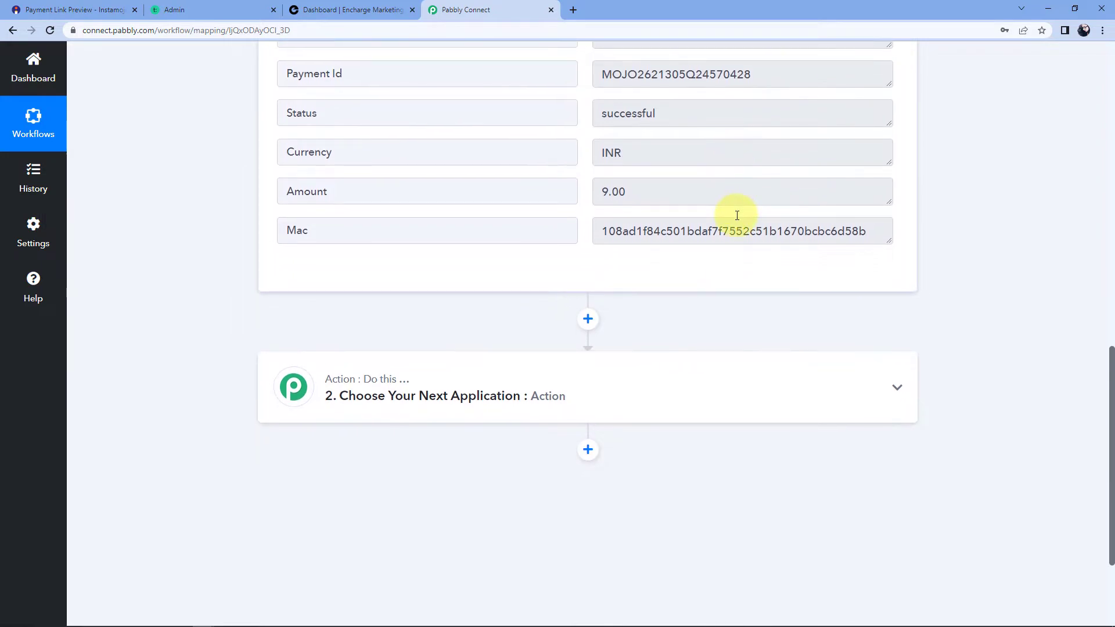
- Set the second step to Instamojo's Get Payment Details action and start connecting the account
{"action": "left_click", "coordinate": [373, 318]}
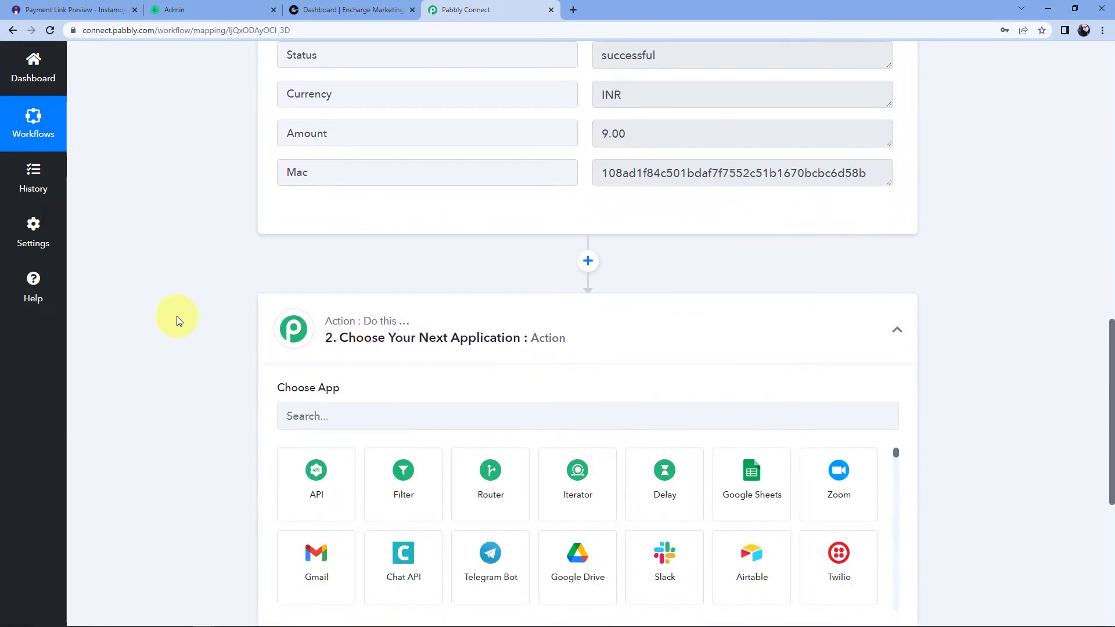
{"action": "left_click", "coordinate": [340, 416]}
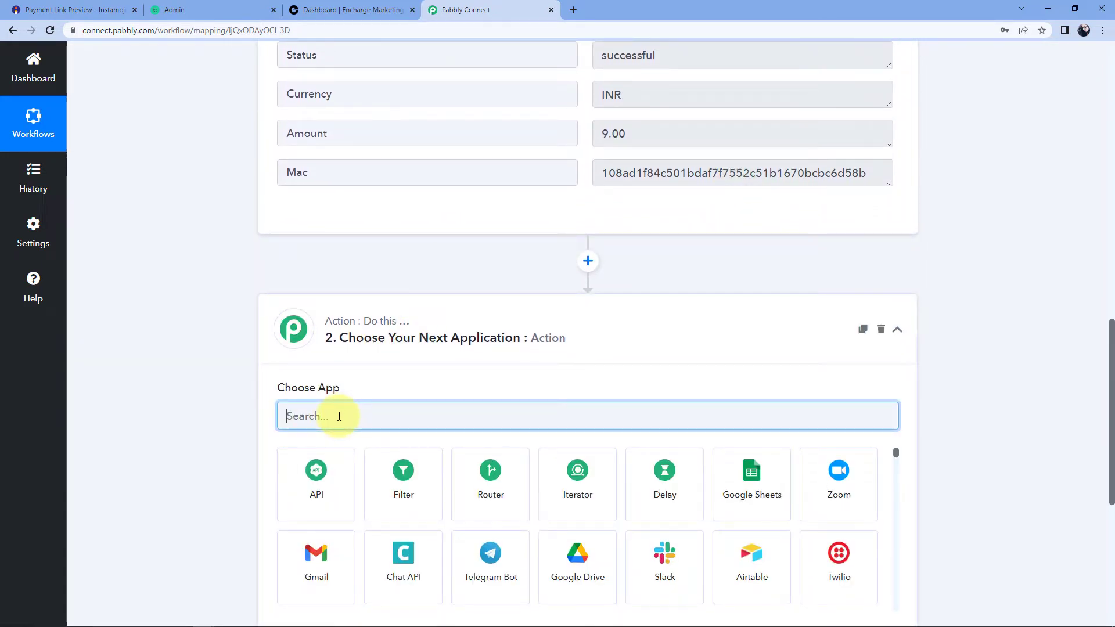
{"action": "type", "text": "Insta"}
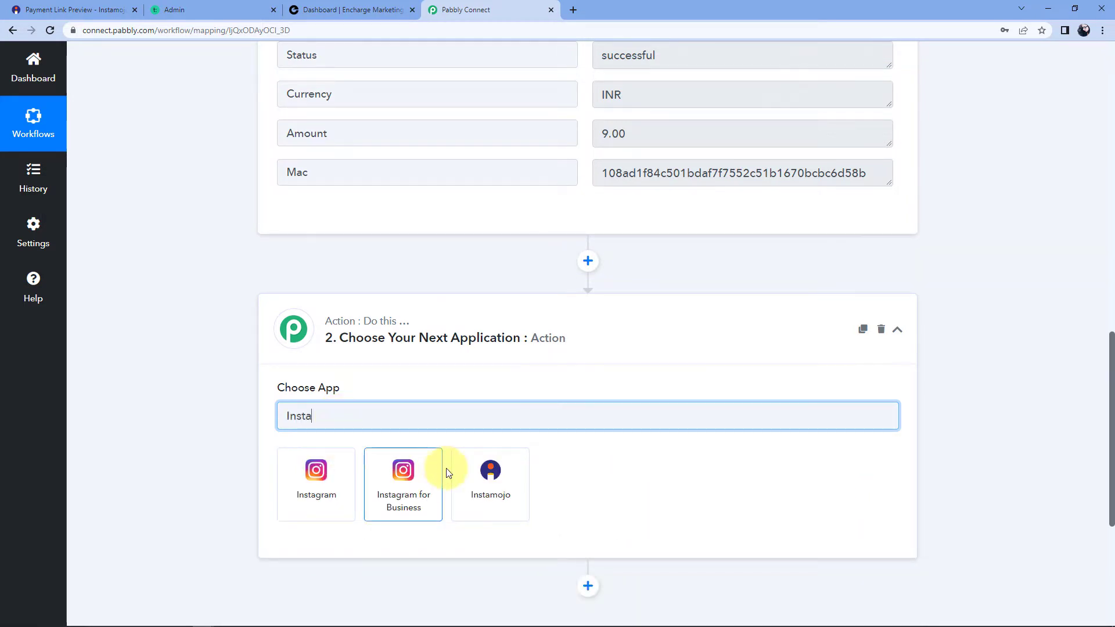
{"action": "left_click", "coordinate": [459, 473]}
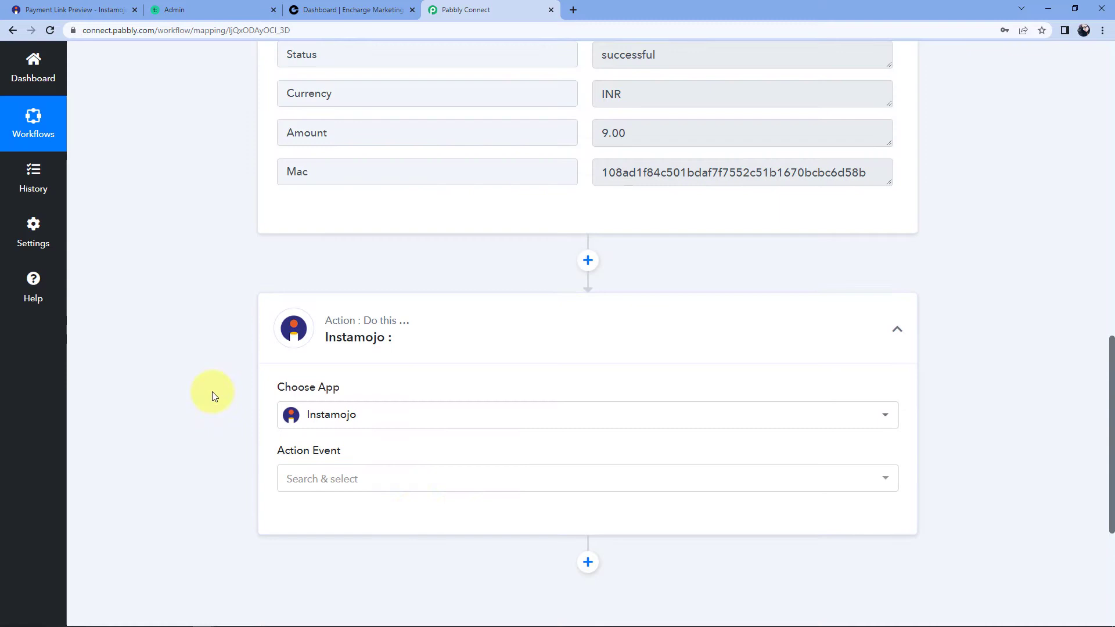
{"action": "scroll", "coordinate": [428, 366], "scroll_direction": "down", "scroll_amount": 2}
{"action": "left_click", "coordinate": [281, 366]}
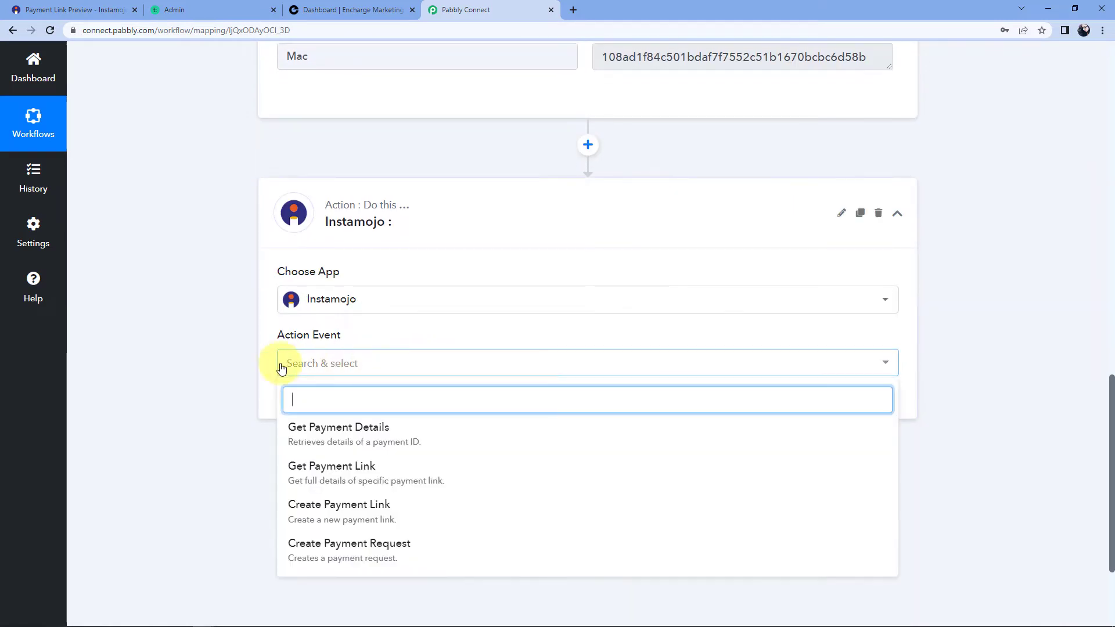
{"action": "left_click", "coordinate": [407, 436]}
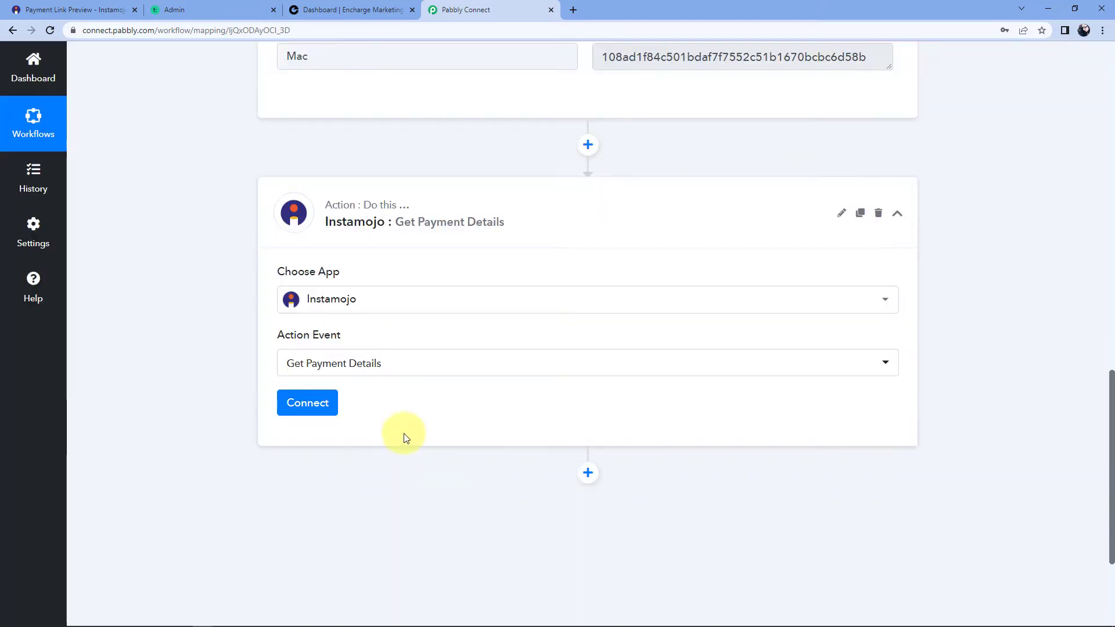
{"action": "left_click", "coordinate": [322, 403]}
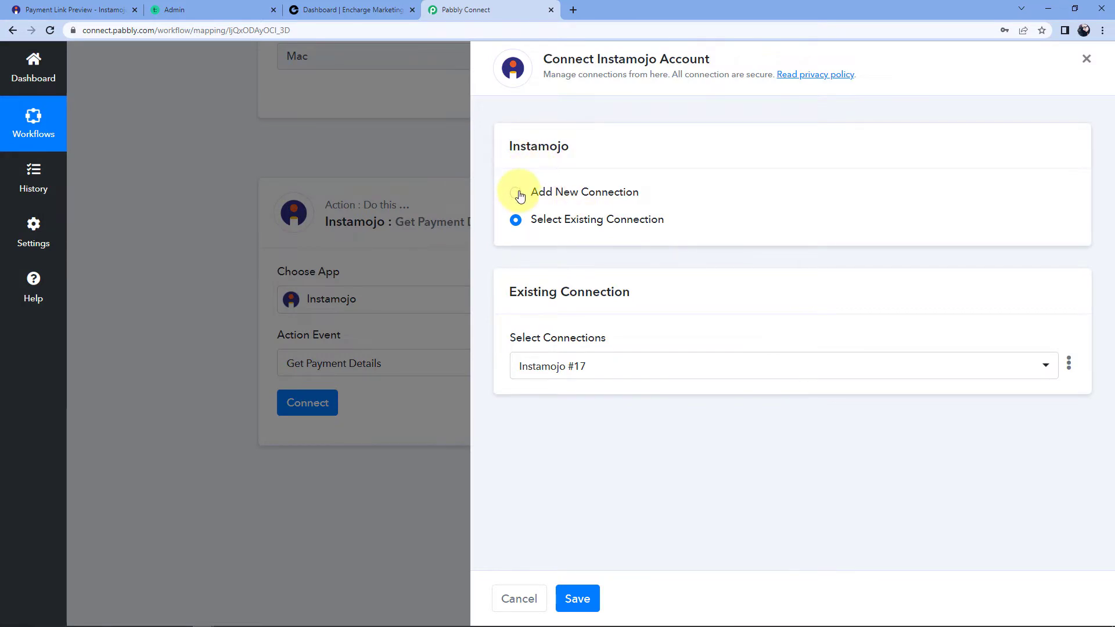
- Choose Add New Connection for the Instamojo account, then go back to the Instamojo tab
{"action": "left_click", "coordinate": [515, 192]}
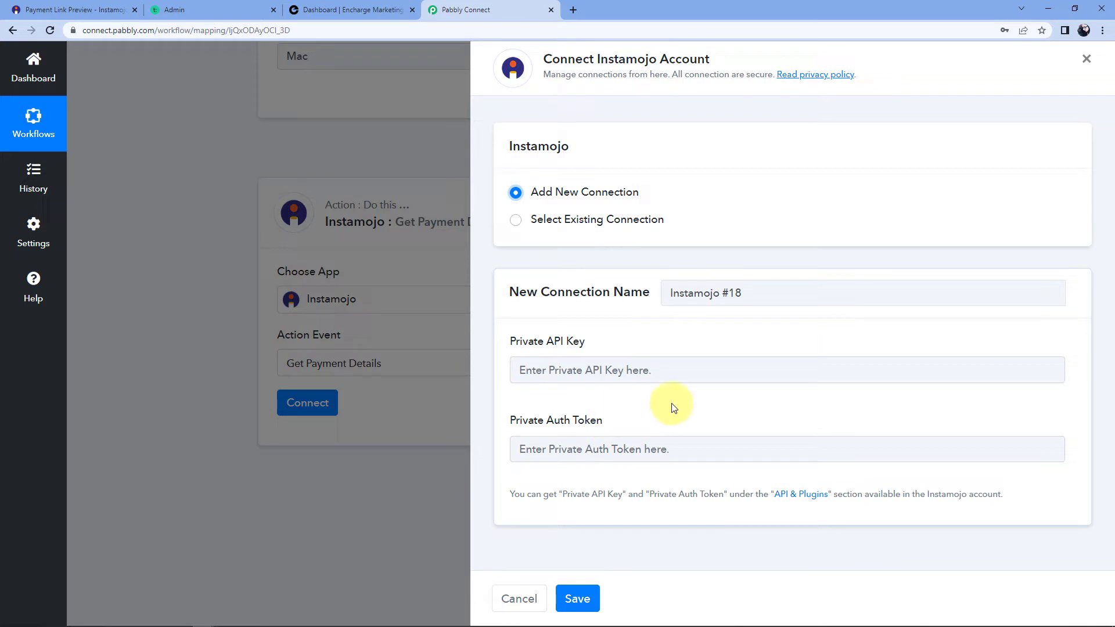
{"action": "left_click", "coordinate": [73, 10]}
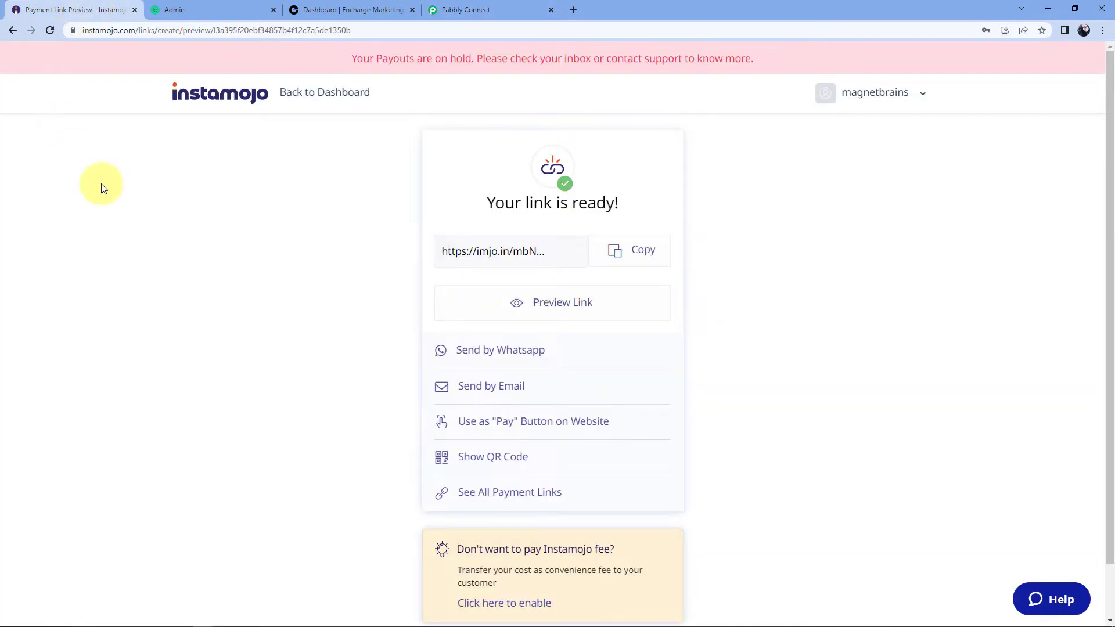
- Visit the Instamojo dashboard, then pick the existing Instamojo #17 connection in Pabbly Connect
{"action": "left_click", "coordinate": [311, 92]}
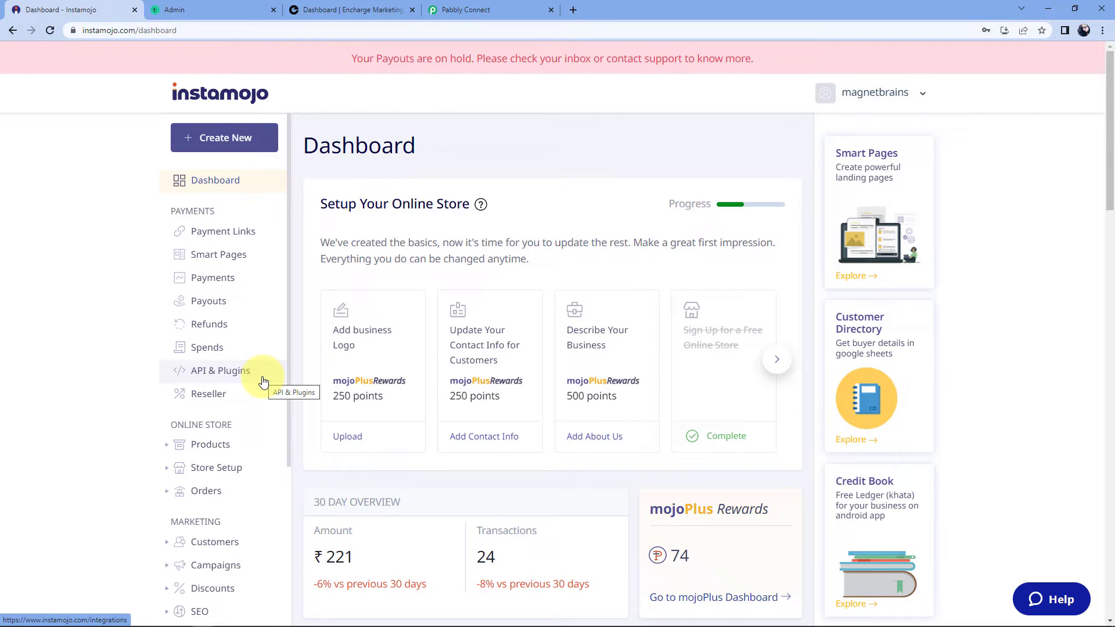
{"action": "left_click", "coordinate": [465, 9]}
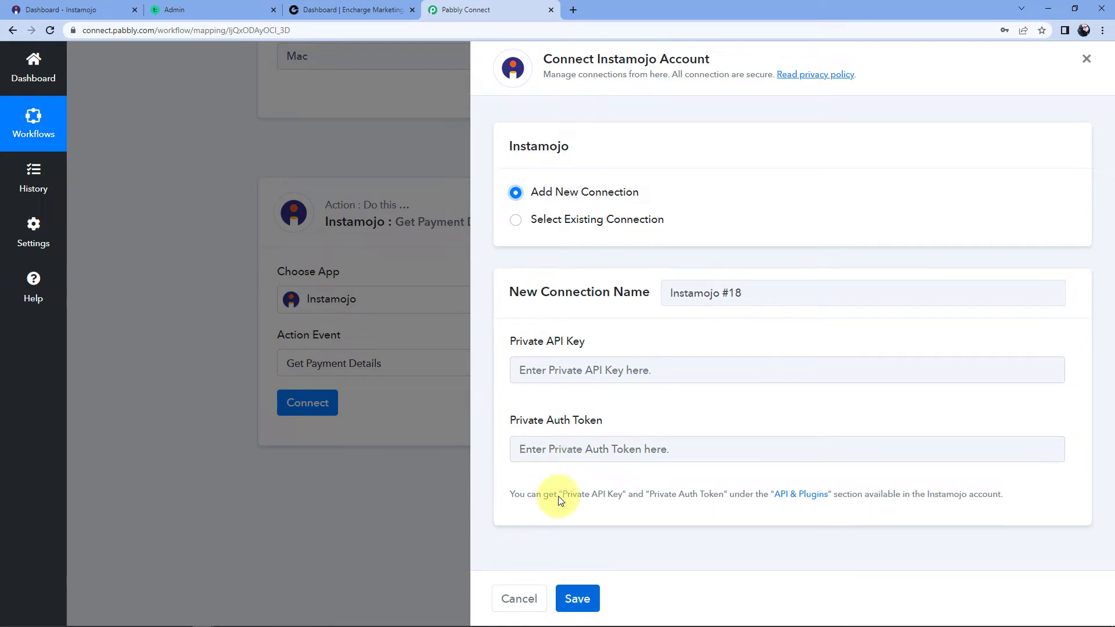
{"action": "left_click", "coordinate": [518, 220]}
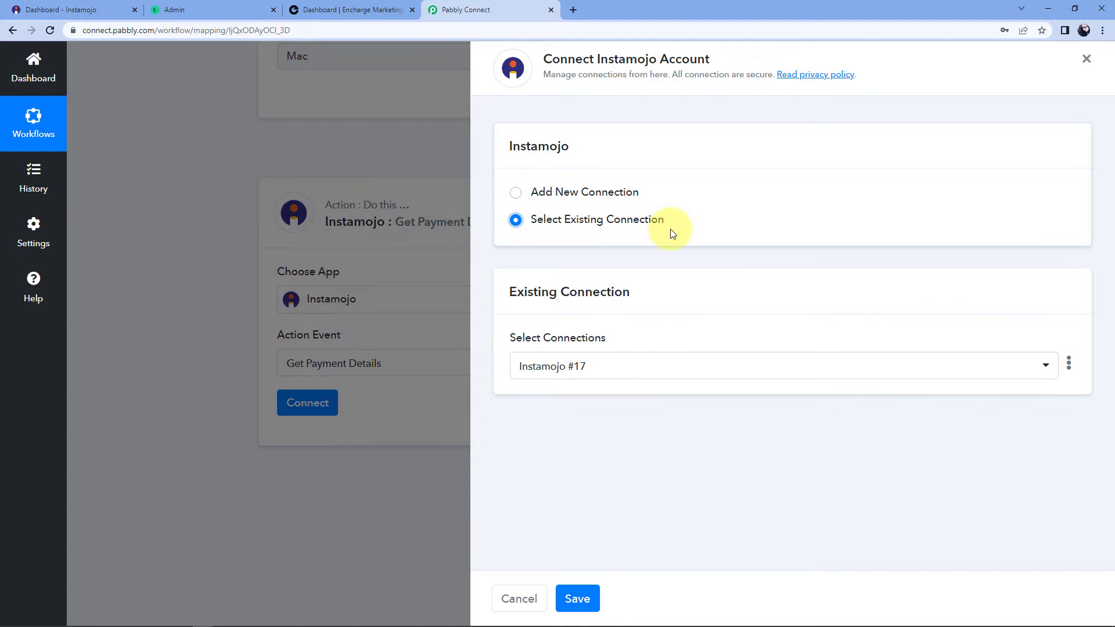
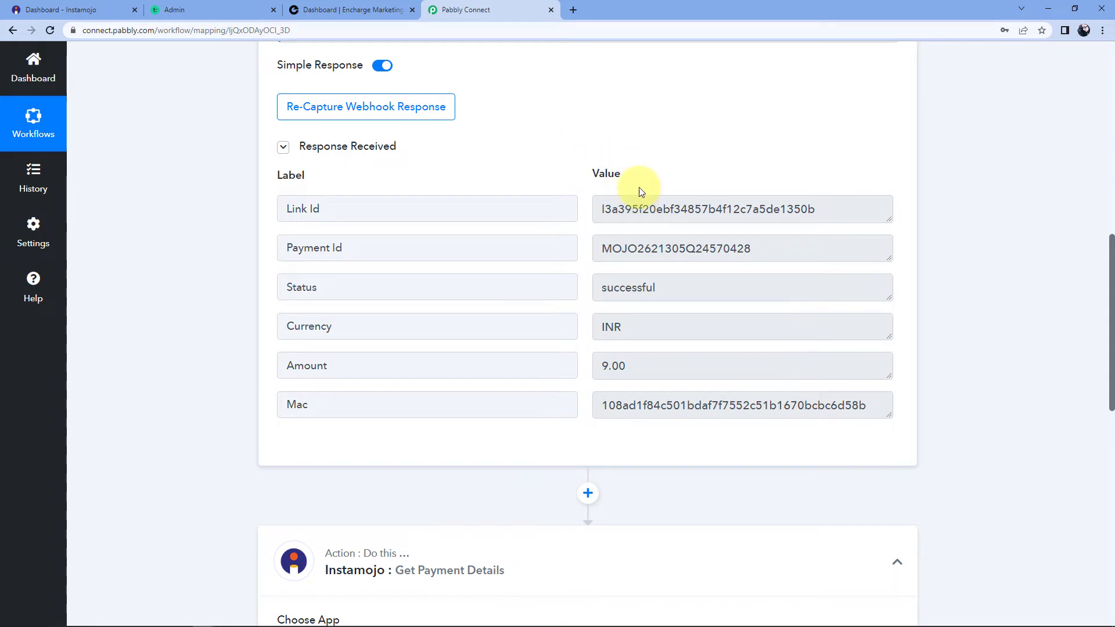
- Review the Payment Id value captured by the Instamojo New Sale trigger
{"action": "triple_click", "coordinate": [350, 248]}
{"action": "left_click", "coordinate": [619, 248]}
{"action": "left_click_drag", "start_coordinate": [601, 248], "coordinate": [792, 252]}
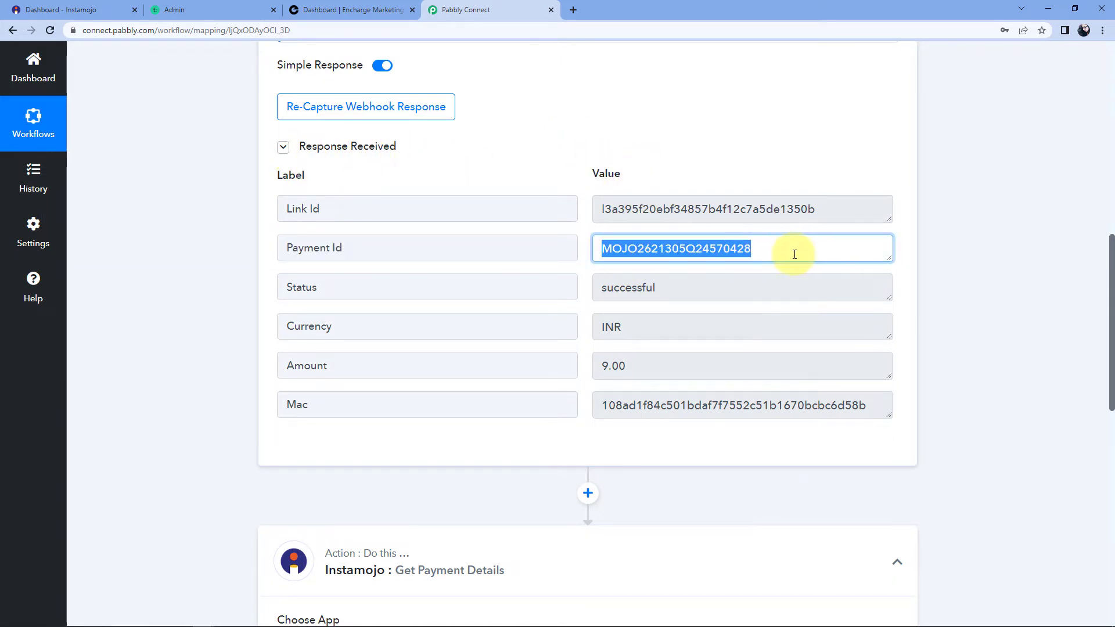
{"action": "left_click", "coordinate": [748, 248]}
{"action": "scroll", "coordinate": [966, 296], "scroll_direction": "down", "scroll_amount": 5}
{"action": "scroll", "coordinate": [966, 300], "scroll_direction": "down", "scroll_amount": 3}
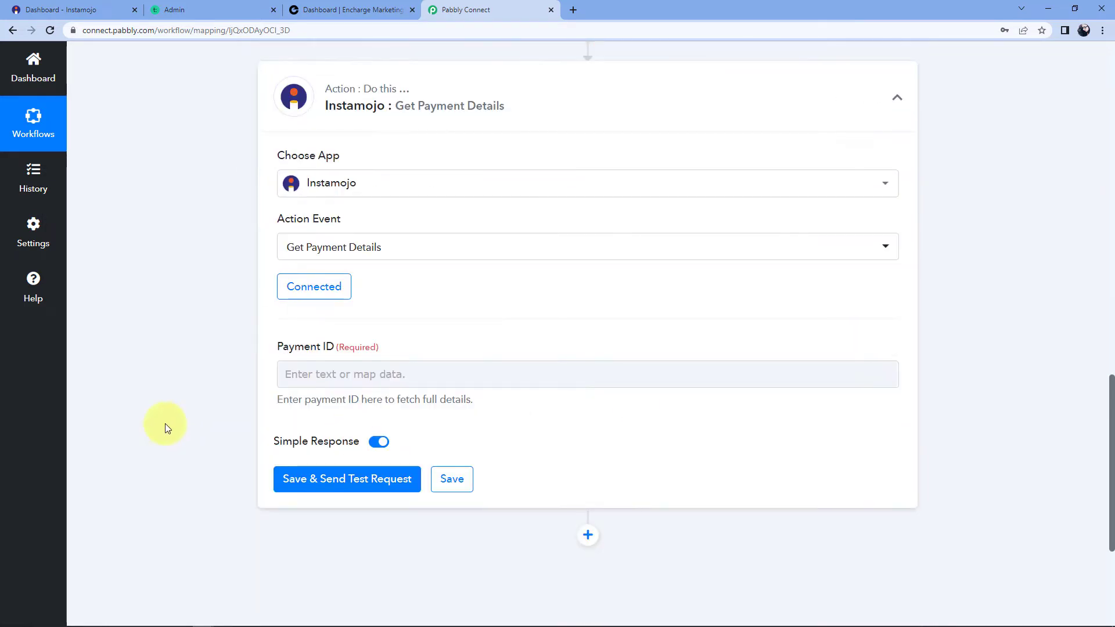
- Map the New Sale trigger's Payment Id into the step's Payment ID field
{"action": "left_click", "coordinate": [343, 371]}
{"action": "left_click", "coordinate": [230, 348]}
{"action": "scroll", "coordinate": [231, 334], "scroll_direction": "down", "scroll_amount": 1}
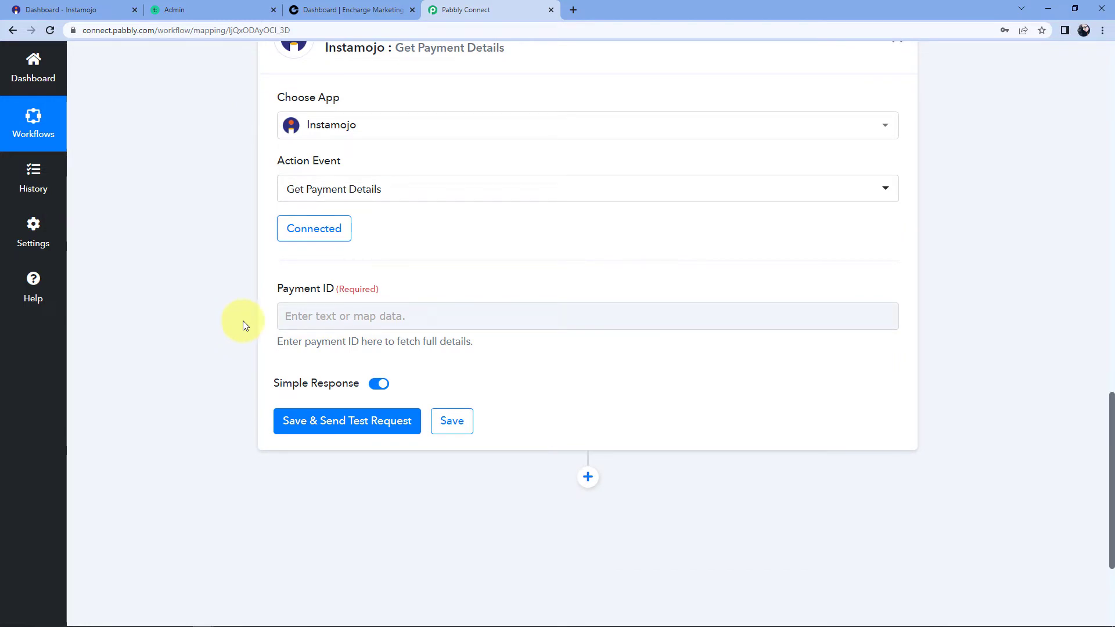
{"action": "left_click", "coordinate": [307, 314]}
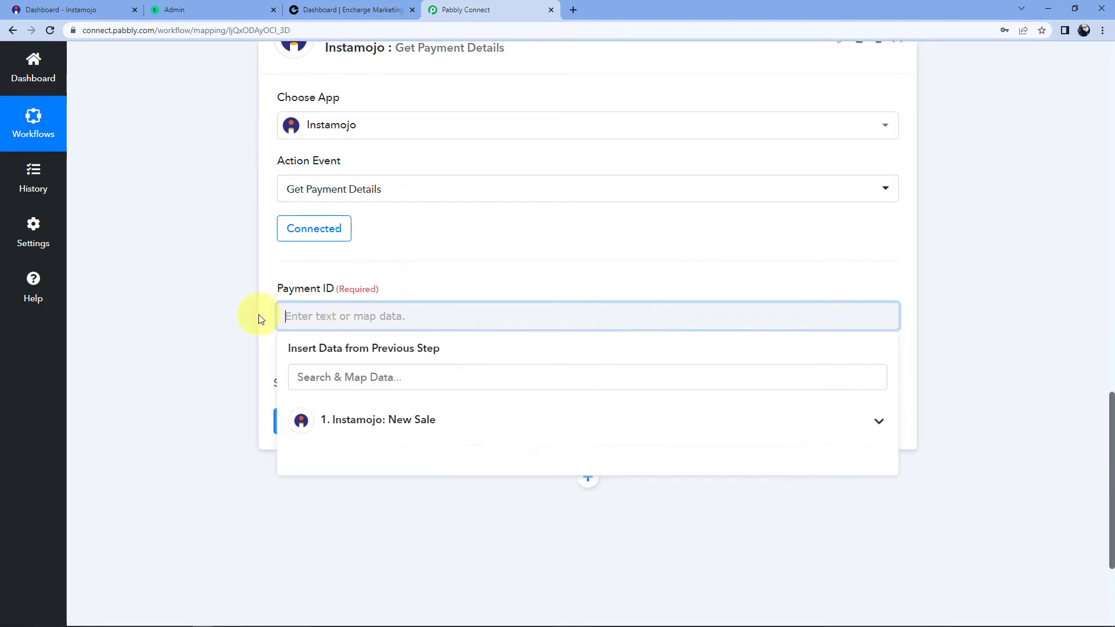
{"action": "scroll", "coordinate": [203, 327], "scroll_direction": "down", "scroll_amount": 1}
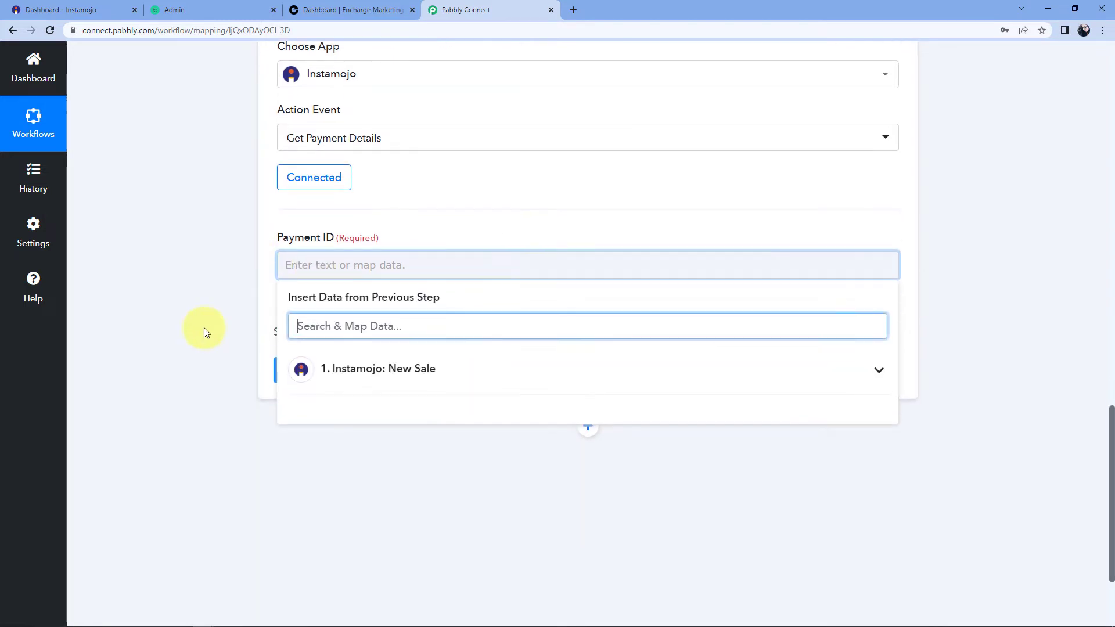
{"action": "left_click", "coordinate": [450, 365]}
{"action": "scroll", "coordinate": [191, 360], "scroll_direction": "down", "scroll_amount": 1}
{"action": "scroll", "coordinate": [193, 347], "scroll_direction": "down", "scroll_amount": 2}
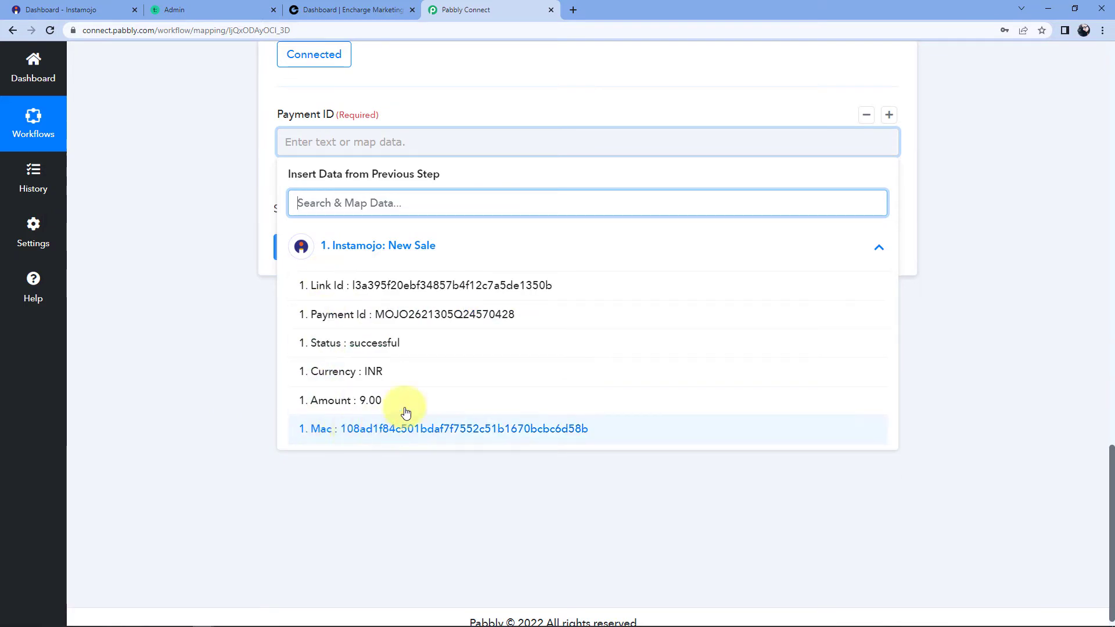
{"action": "left_click", "coordinate": [372, 314]}
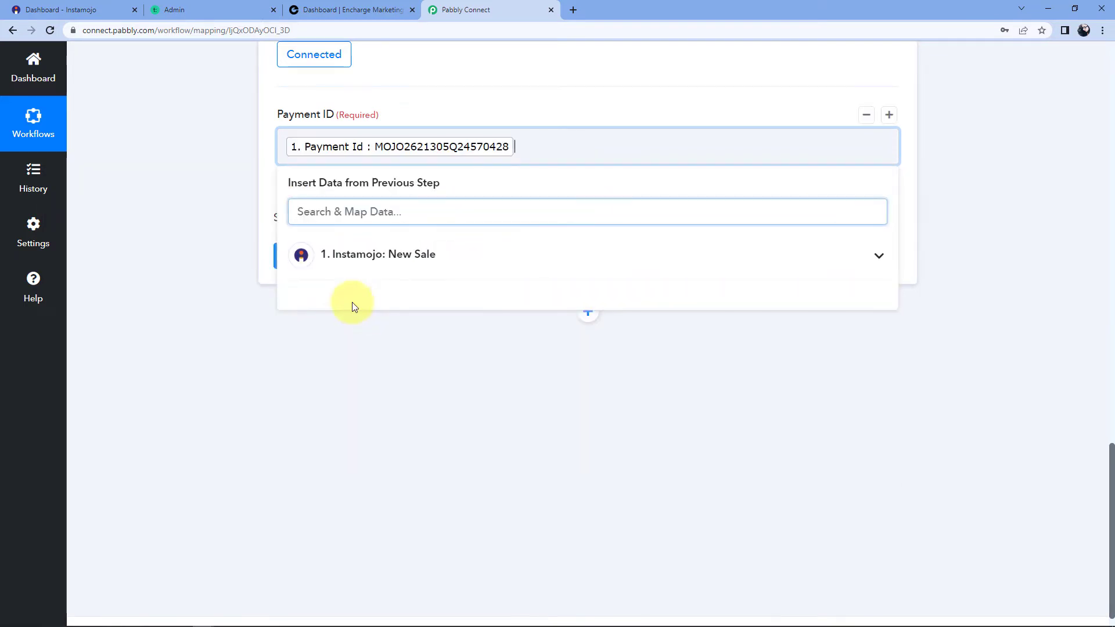
{"action": "left_click", "coordinate": [223, 229]}
- Save the Get Payment Details step and send a test request
{"action": "left_click", "coordinate": [354, 257]}
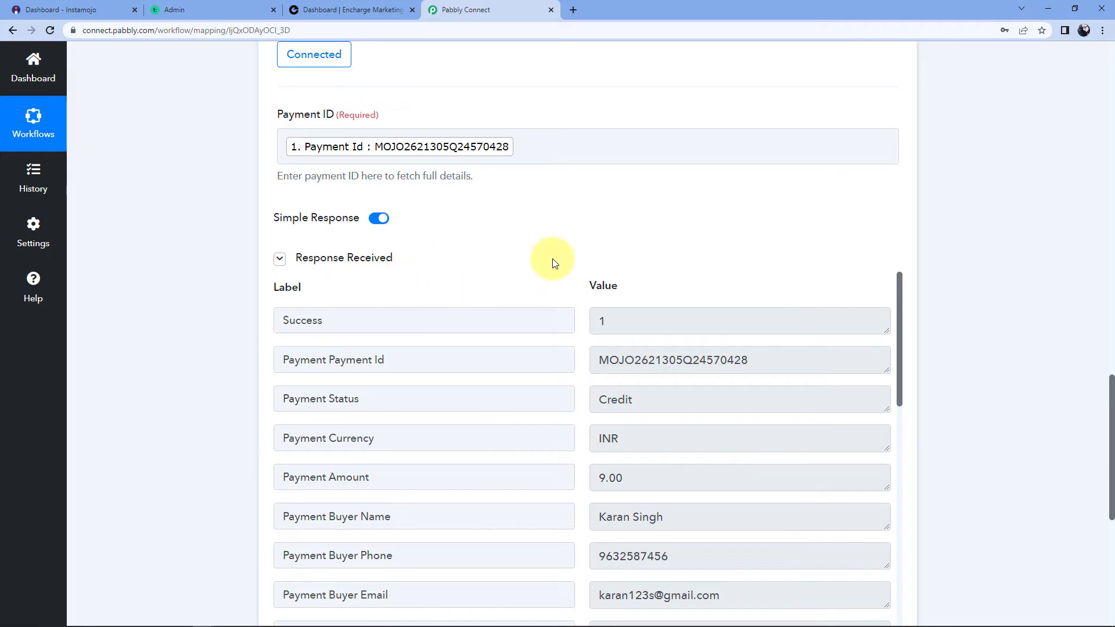
{"action": "scroll", "coordinate": [552, 244], "scroll_direction": "down", "scroll_amount": 3}
{"action": "scroll", "coordinate": [550, 241], "scroll_direction": "up", "scroll_amount": 3}
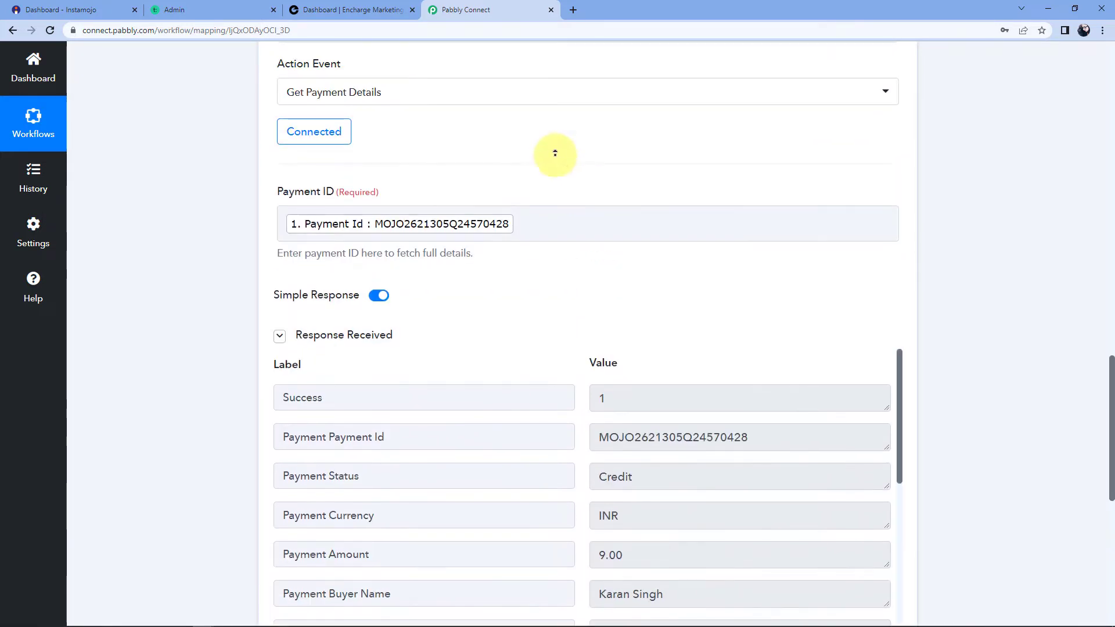
{"action": "scroll", "coordinate": [574, 297], "scroll_direction": "down", "scroll_amount": 4}
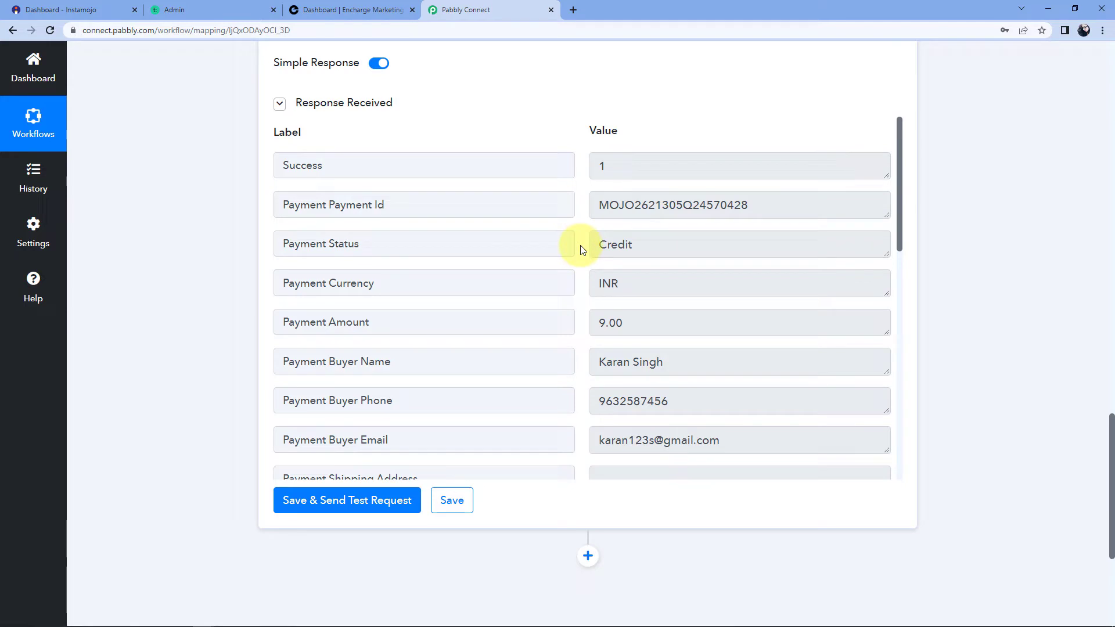
{"action": "scroll", "coordinate": [582, 250], "scroll_direction": "down", "scroll_amount": 1}
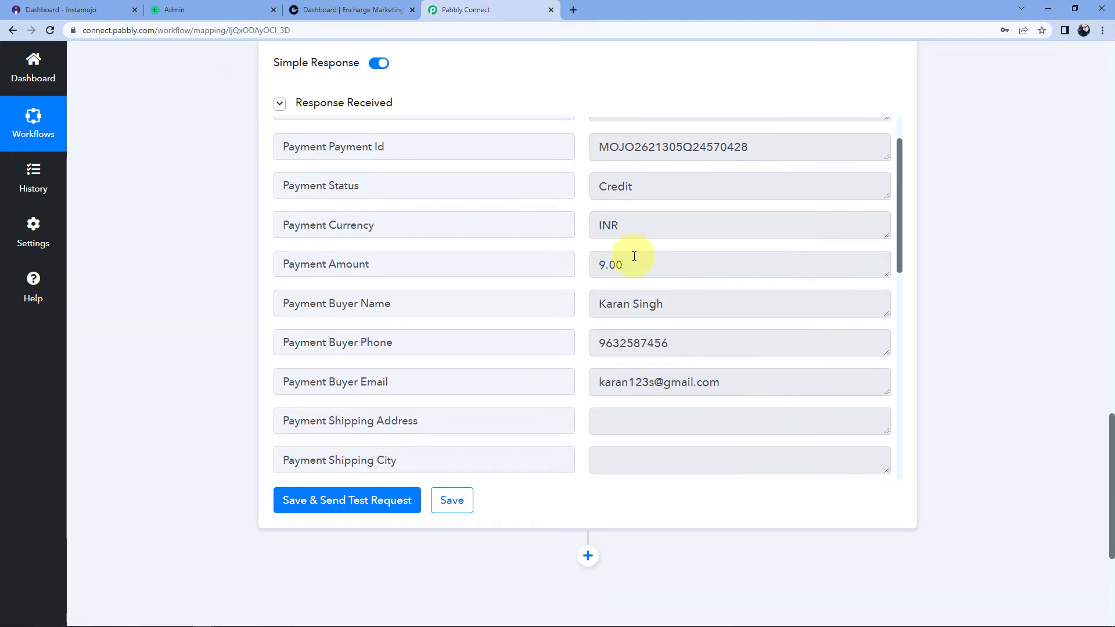
- Check the response: Credit status, 9.00 INR amount, and the buyer's name, phone and email
{"action": "left_click_drag", "start_coordinate": [635, 262], "coordinate": [565, 268]}
{"action": "left_click_drag", "start_coordinate": [630, 227], "coordinate": [587, 224]}
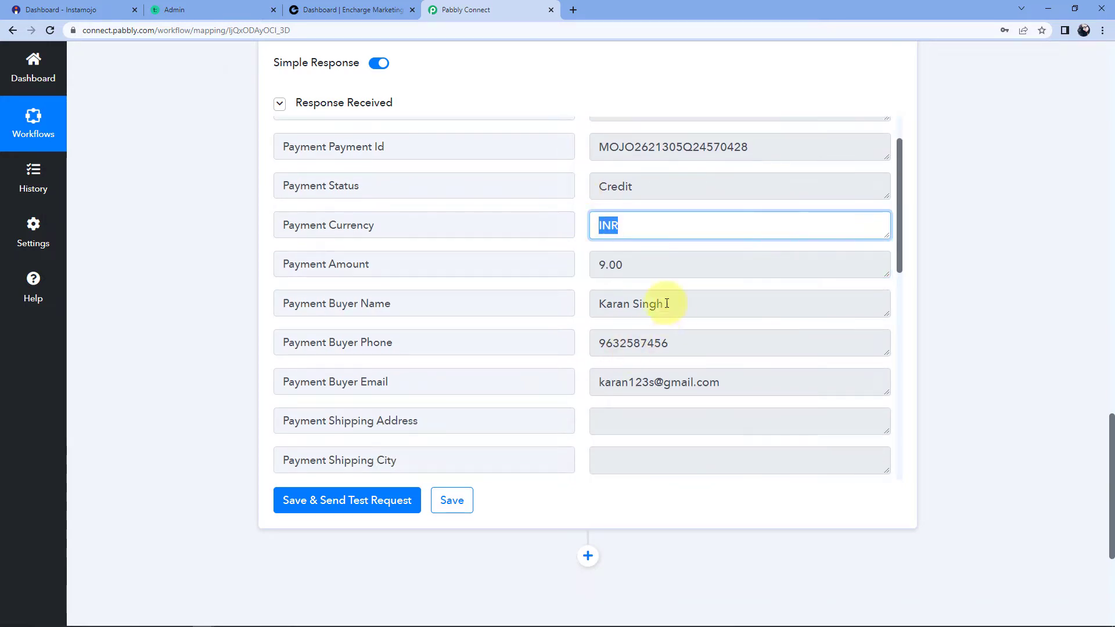
{"action": "left_click_drag", "start_coordinate": [697, 307], "coordinate": [580, 303]}
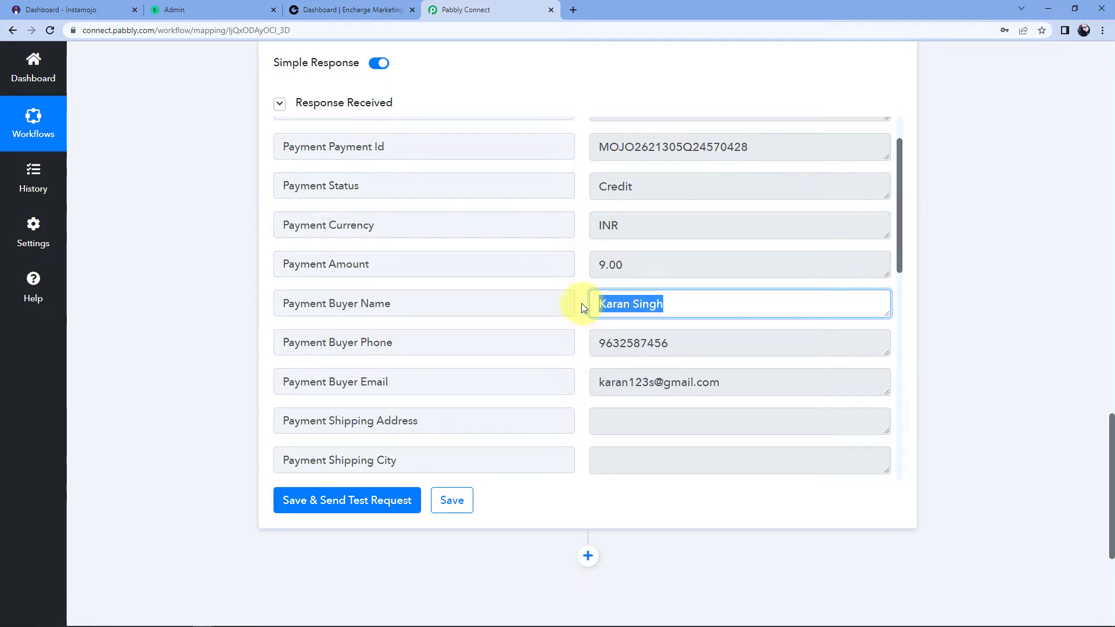
{"action": "left_click_drag", "start_coordinate": [673, 343], "coordinate": [579, 341]}
{"action": "left_click", "coordinate": [580, 341]}
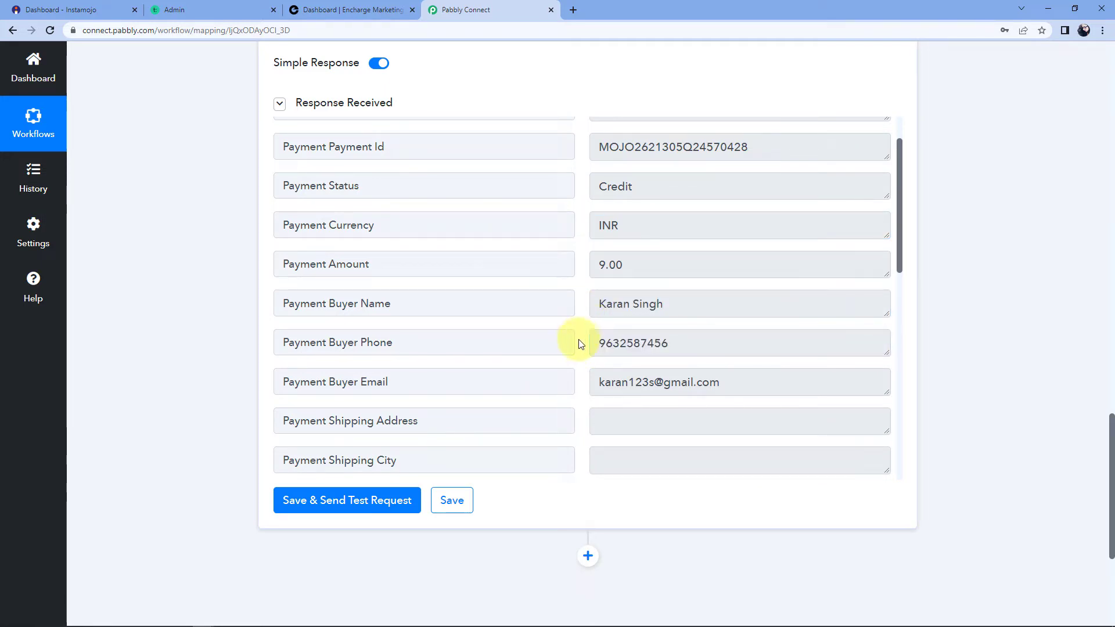
{"action": "left_click_drag", "start_coordinate": [749, 382], "coordinate": [593, 381]}
{"action": "left_click", "coordinate": [576, 369]}
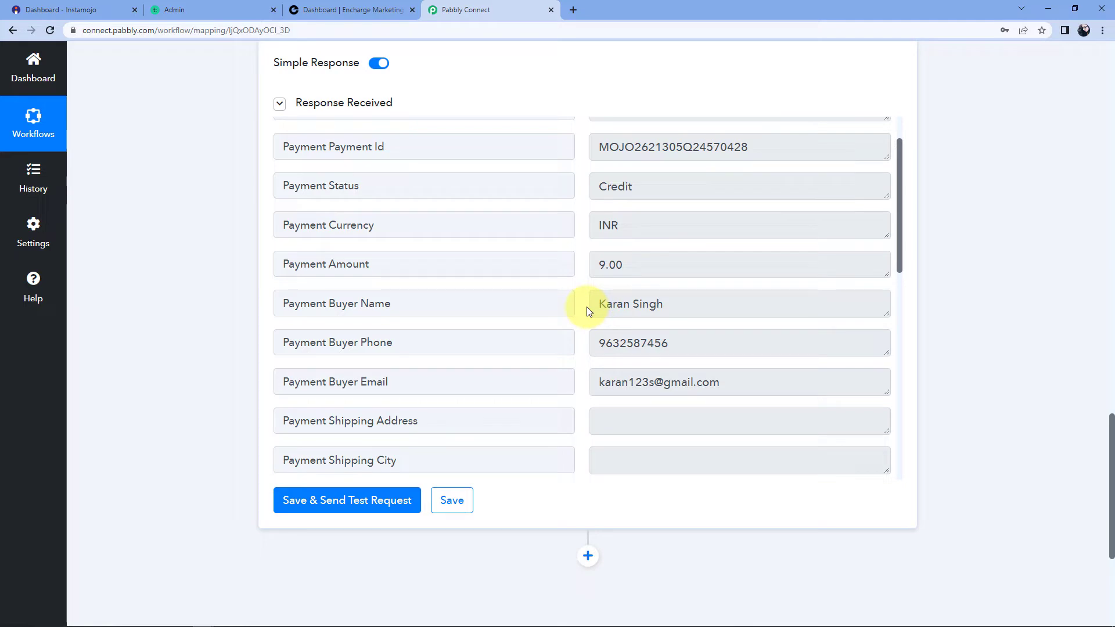
{"action": "scroll", "coordinate": [961, 235], "scroll_direction": "down", "scroll_amount": 5}
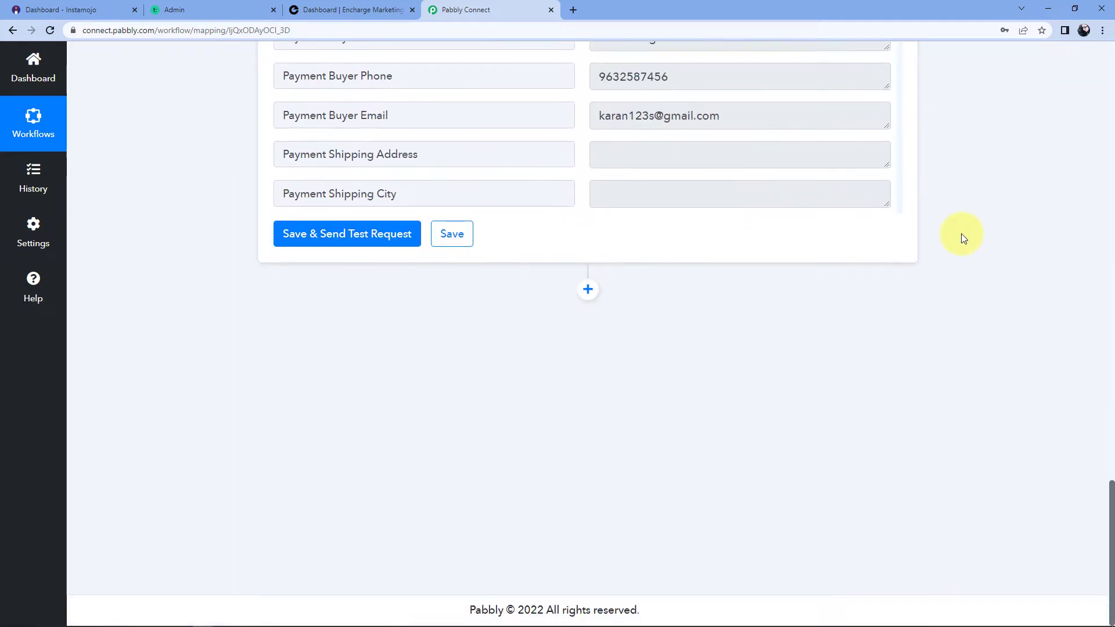
- Add a Teachable action step with the Enroll User in Course event and start connecting the account
{"action": "left_click", "coordinate": [587, 289]}
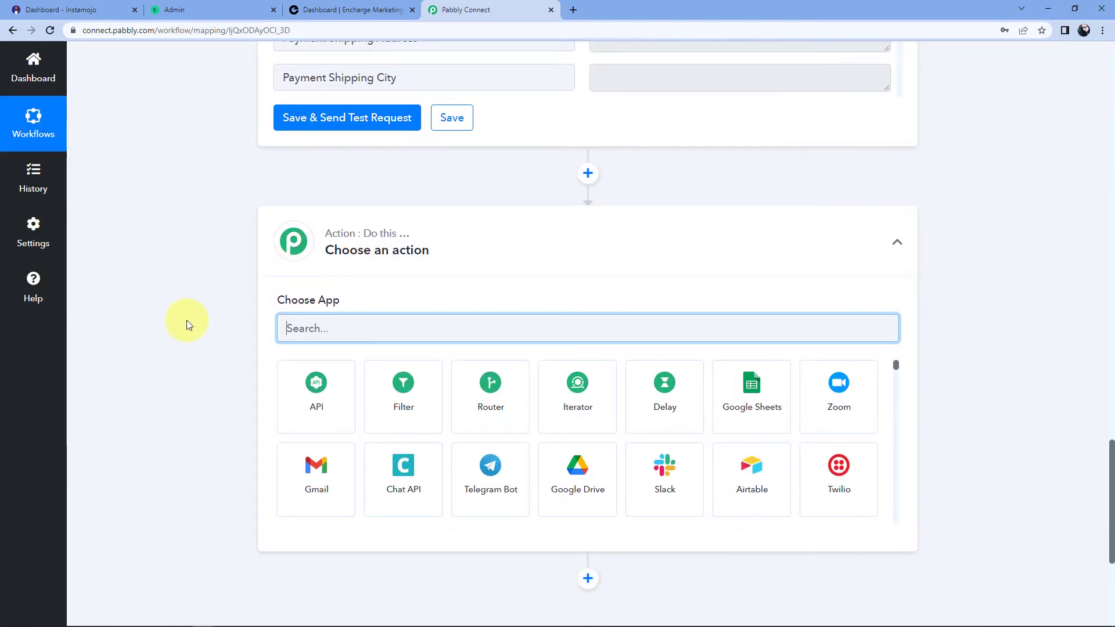
{"action": "type", "text": "Teachable"}
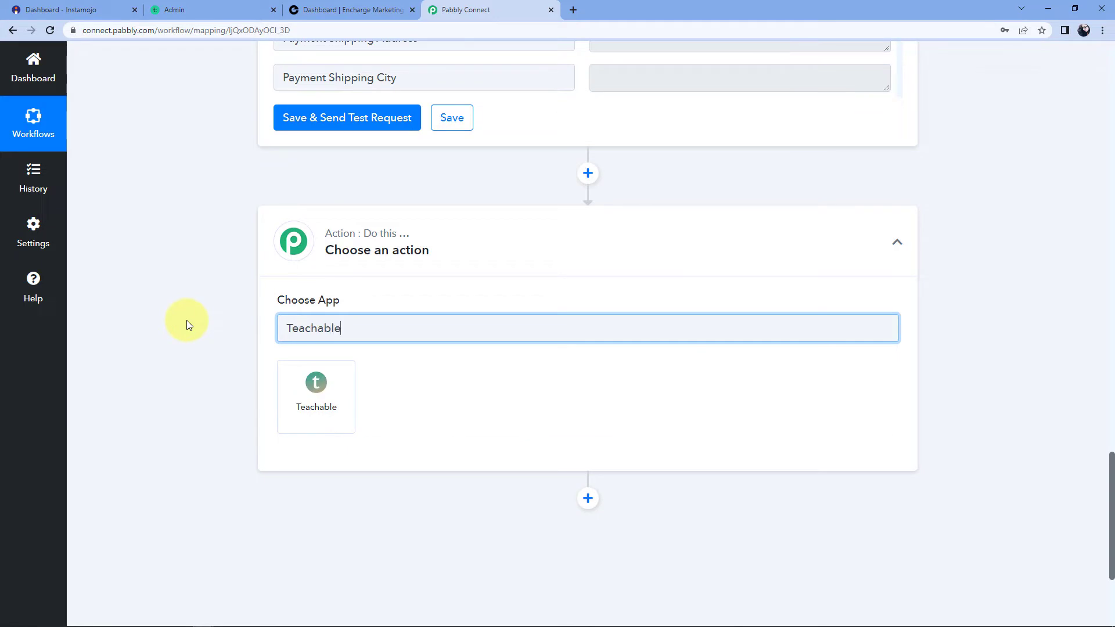
{"action": "left_click", "coordinate": [342, 398]}
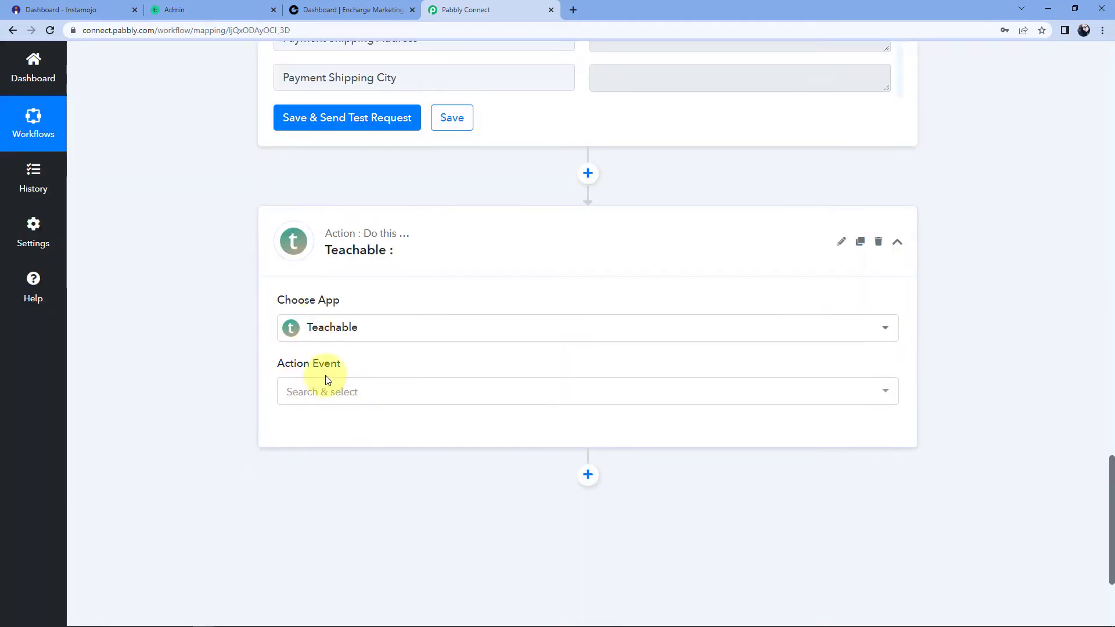
{"action": "left_click", "coordinate": [321, 389]}
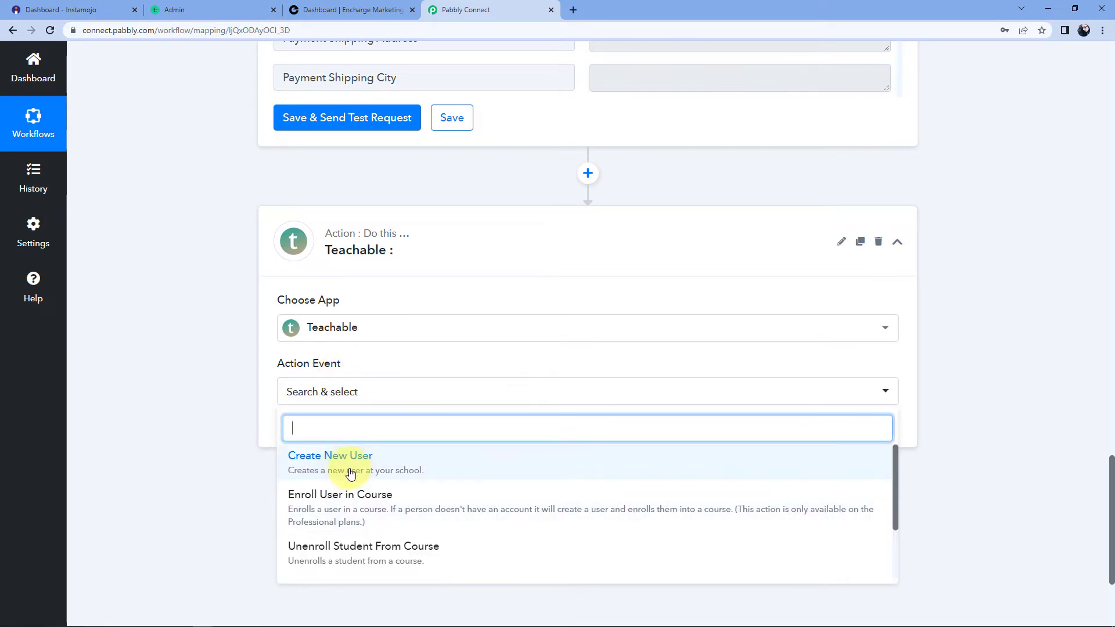
{"action": "left_click", "coordinate": [309, 505]}
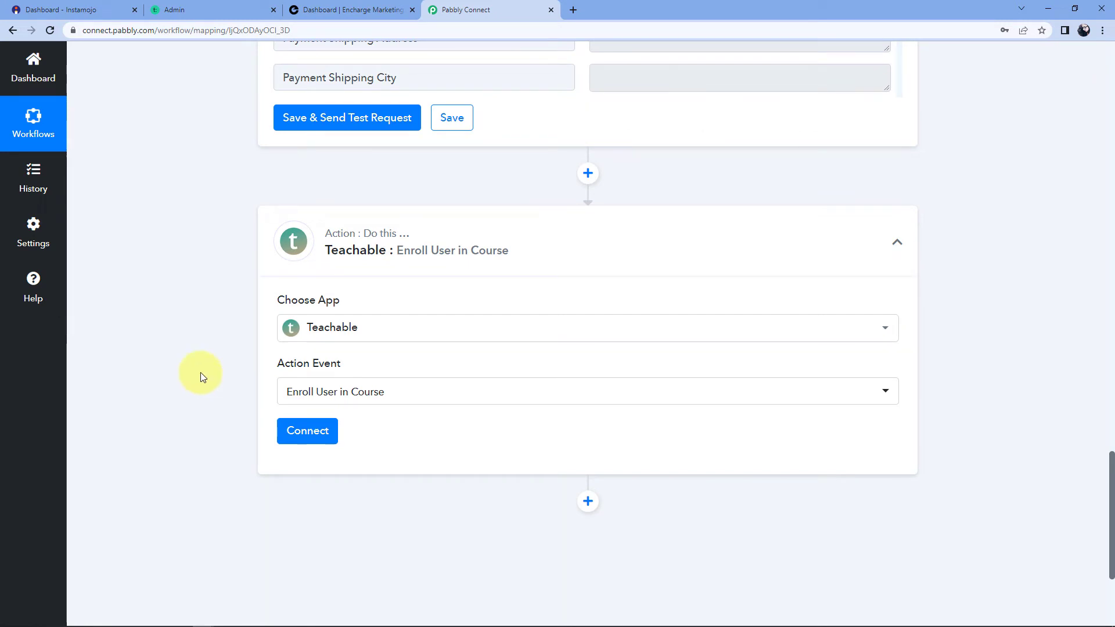
{"action": "left_click", "coordinate": [309, 432]}
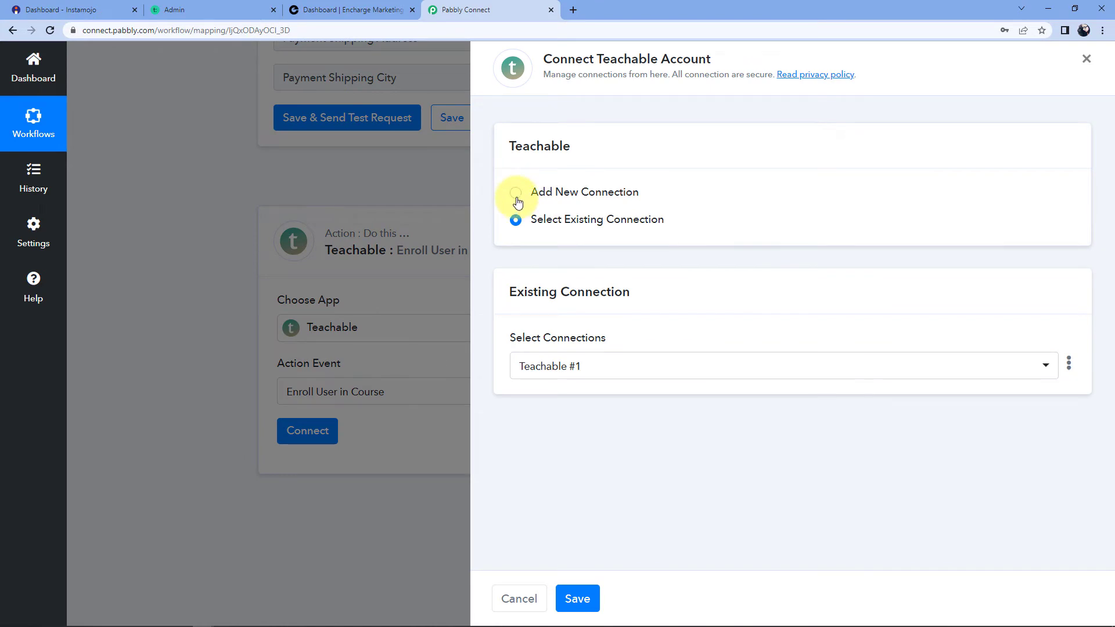
- Choose Add New Connection for Teachable, then go to the Teachable admin dashboard tab
{"action": "left_click", "coordinate": [516, 198]}
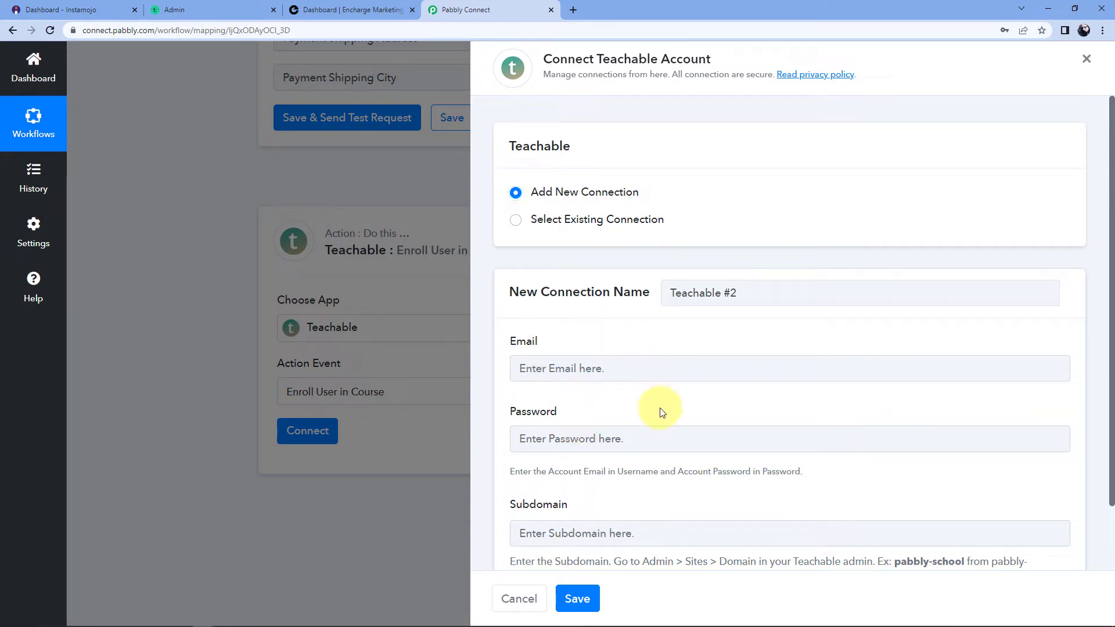
{"action": "scroll", "coordinate": [662, 412], "scroll_direction": "down", "scroll_amount": 1}
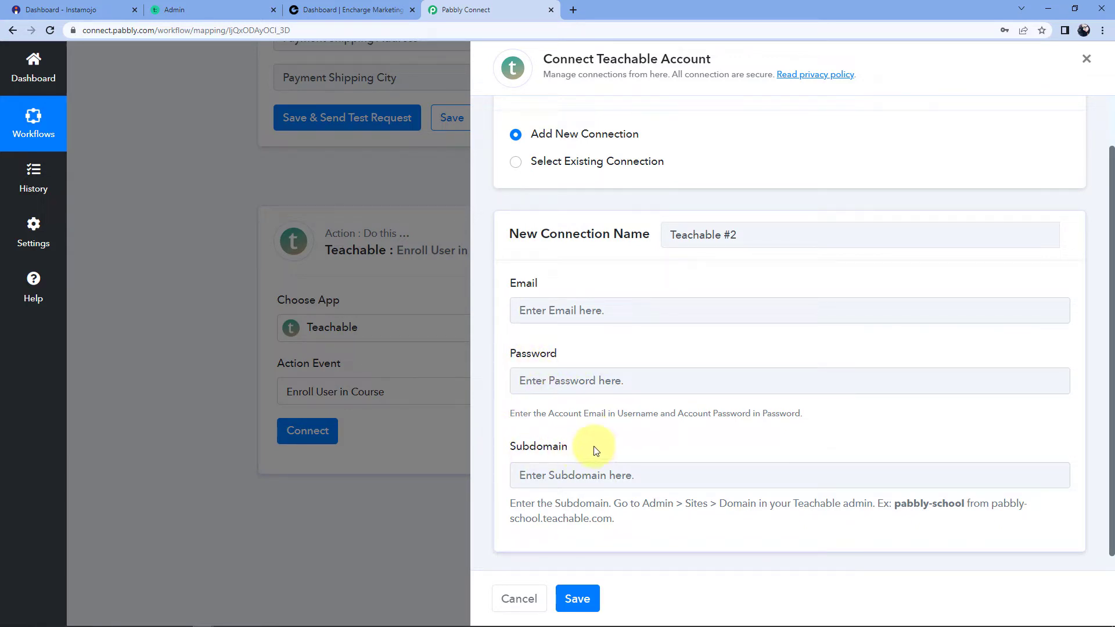
{"action": "left_click", "coordinate": [208, 6]}
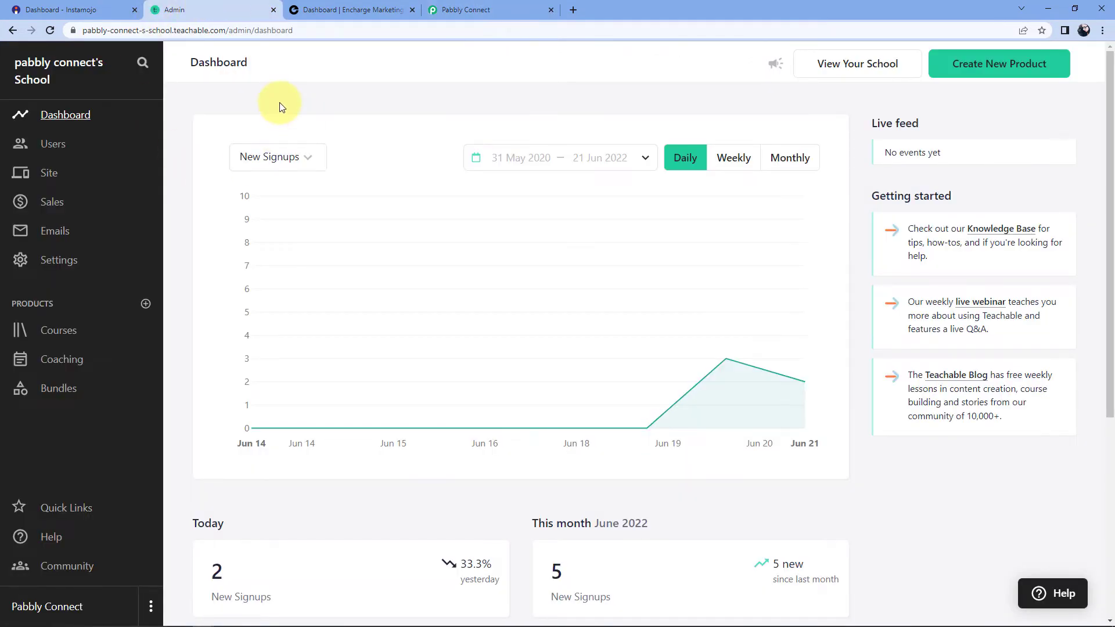
- Copy the subdomain pabbly-connect-s-school from the admin dashboard's address and return to Pabbly Connect
{"action": "double_click", "coordinate": [177, 30]}
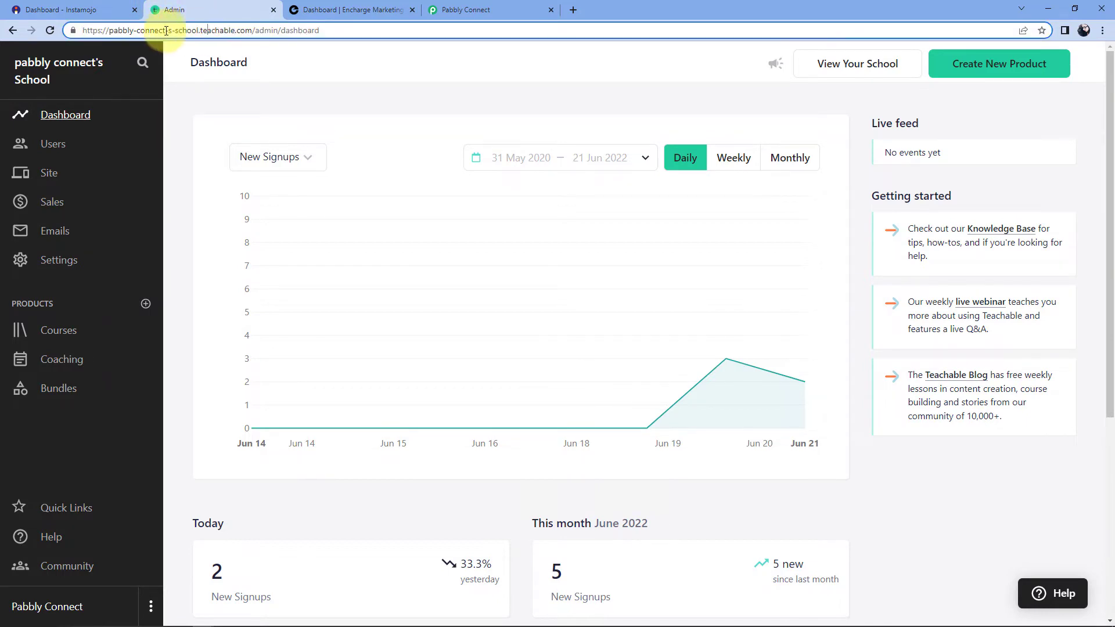
{"action": "left_click", "coordinate": [202, 32]}
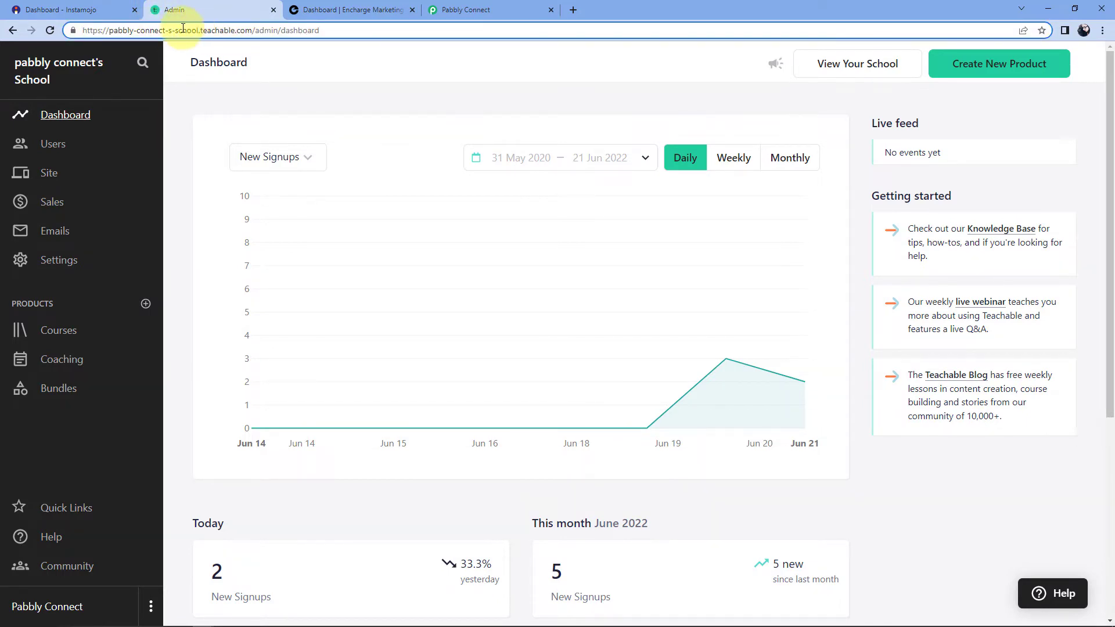
{"action": "left_click_drag", "start_coordinate": [109, 30], "coordinate": [188, 32]}
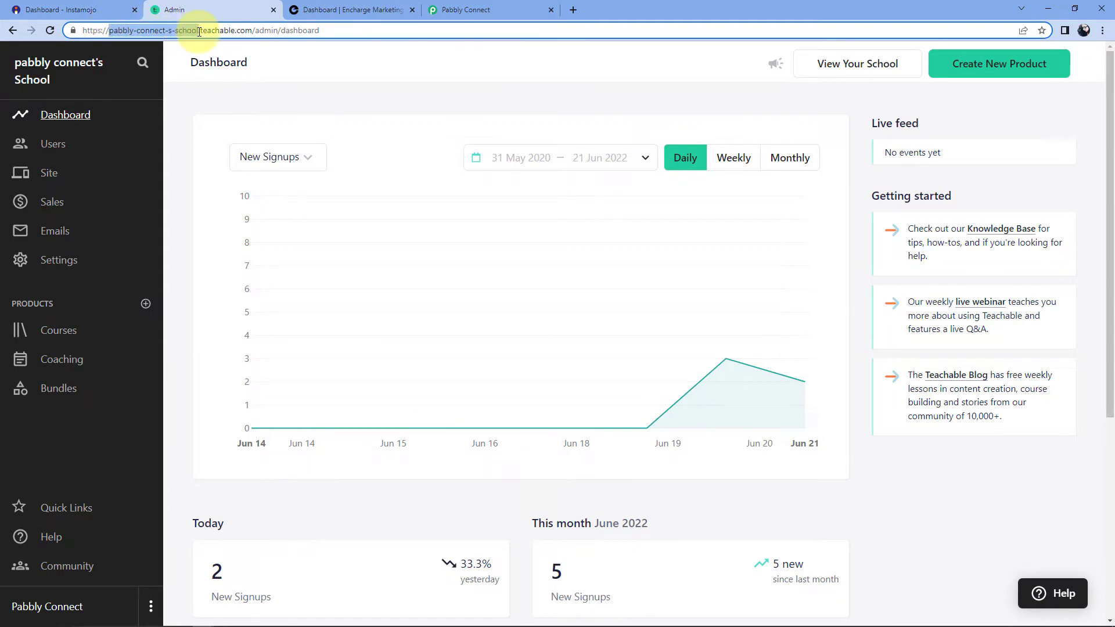
{"action": "right_click", "coordinate": [166, 33]}
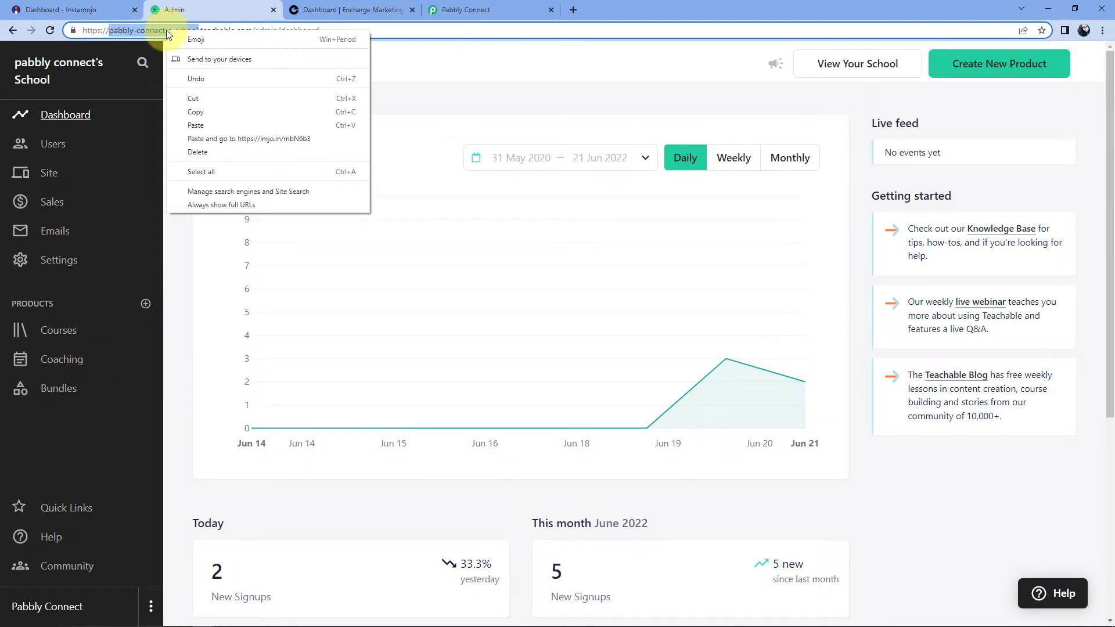
{"action": "left_click", "coordinate": [212, 112]}
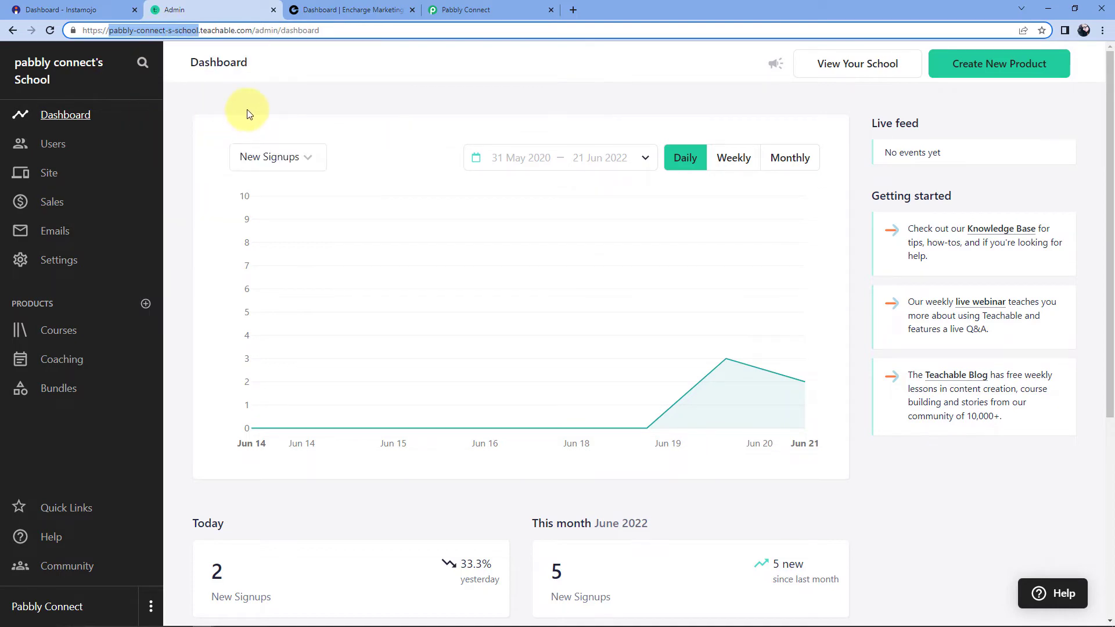
{"action": "left_click", "coordinate": [473, 9]}
- Paste the subdomain, then switch to the existing Teachable #1 connection and save
{"action": "left_click", "coordinate": [552, 466]}
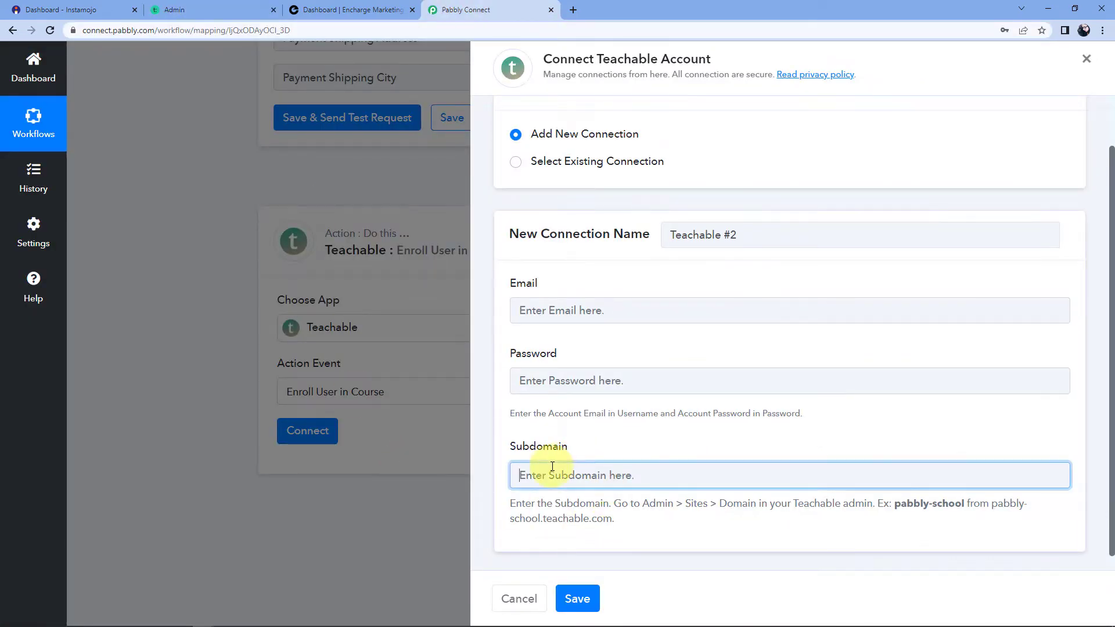
{"action": "right_click", "coordinate": [517, 472]}
{"action": "left_click", "coordinate": [572, 374]}
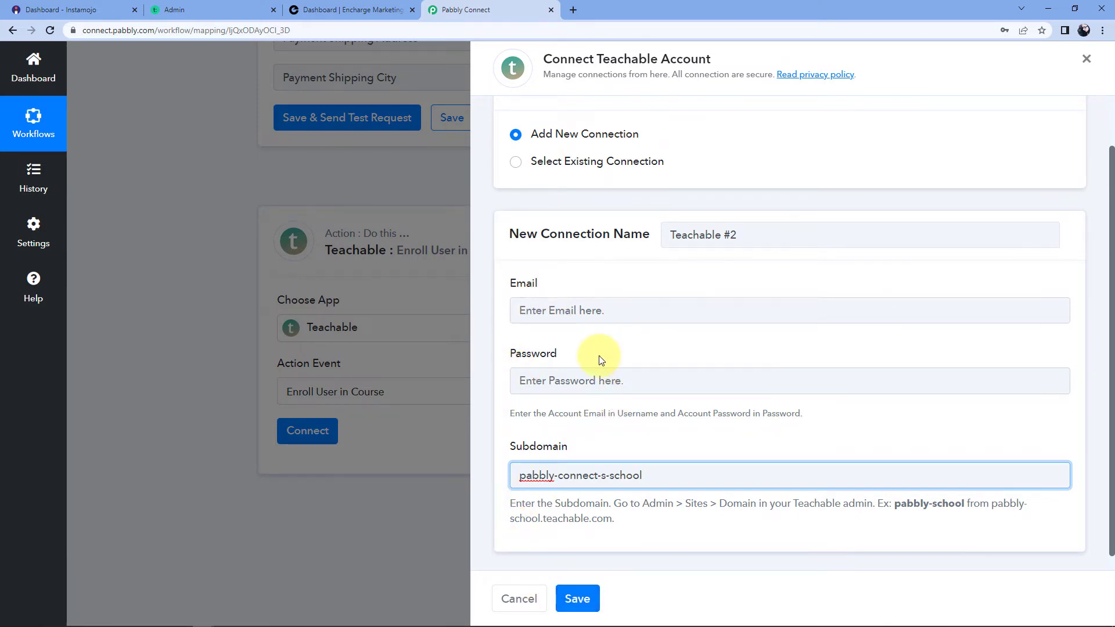
{"action": "left_click", "coordinate": [515, 162]}
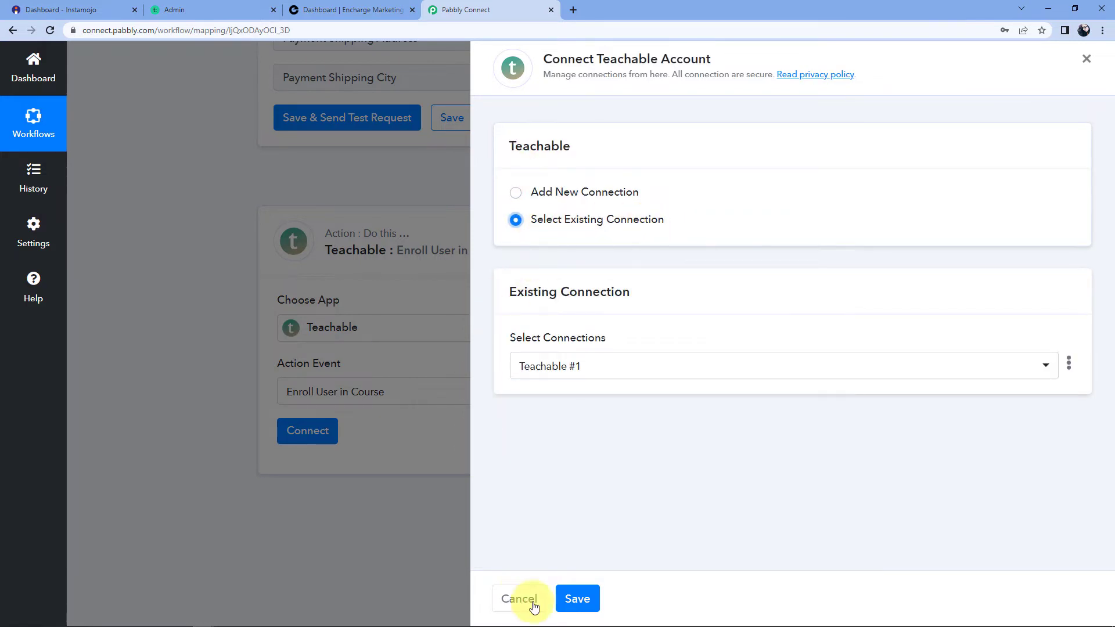
{"action": "left_click", "coordinate": [577, 599]}
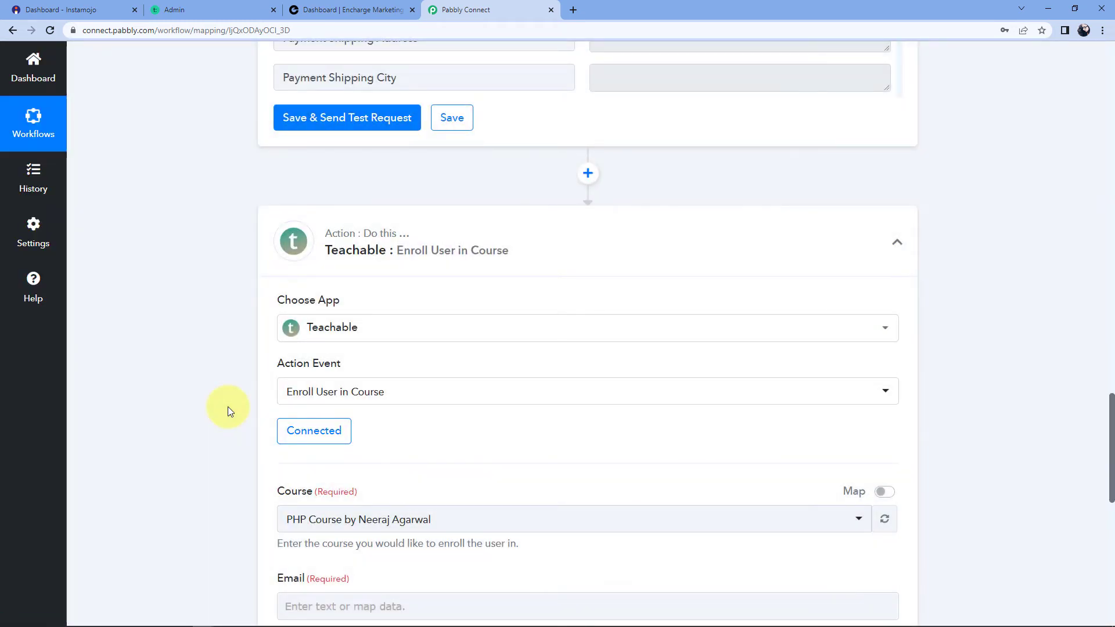
- Set the Course to PHP Course by Neeraj Agarwal, then go to the Teachable admin tab
{"action": "scroll", "coordinate": [197, 374], "scroll_direction": "down", "scroll_amount": 4}
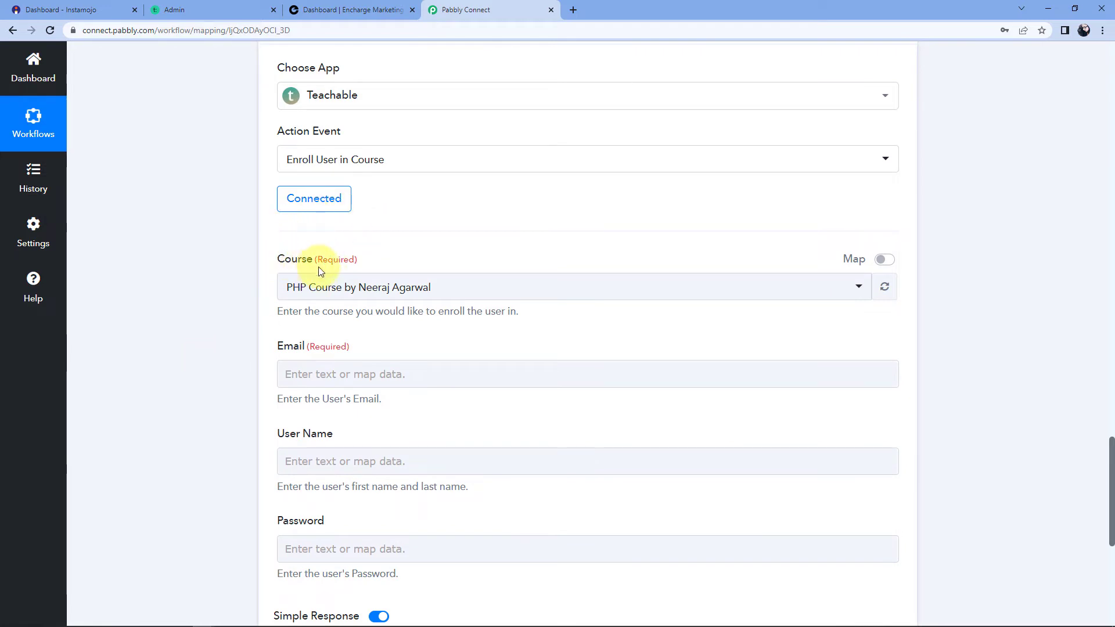
{"action": "left_click", "coordinate": [467, 289]}
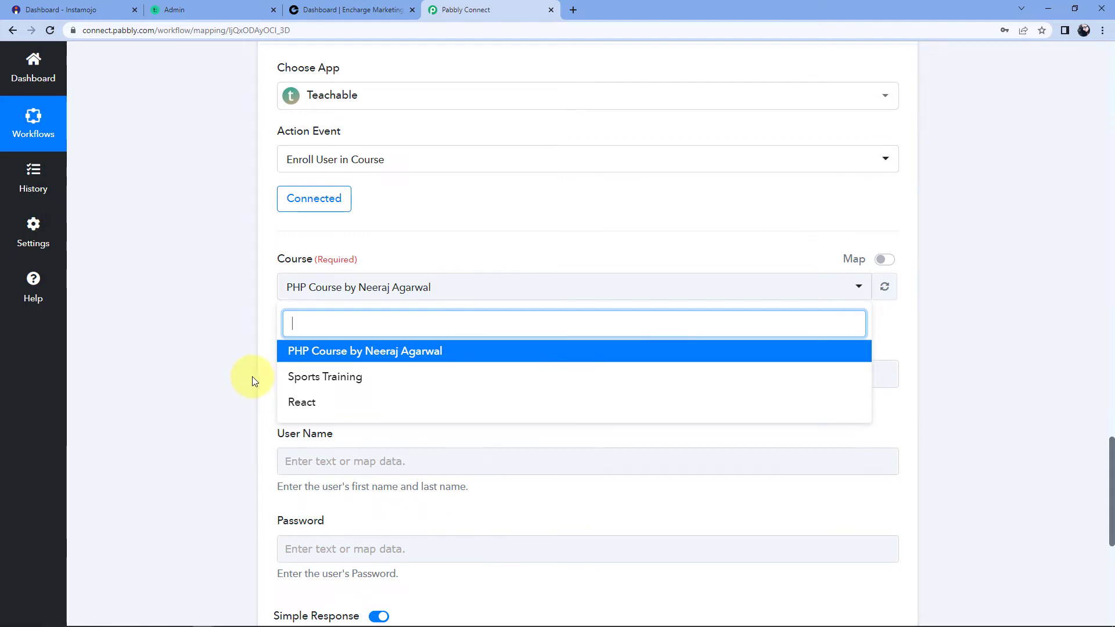
{"action": "left_click", "coordinate": [363, 351]}
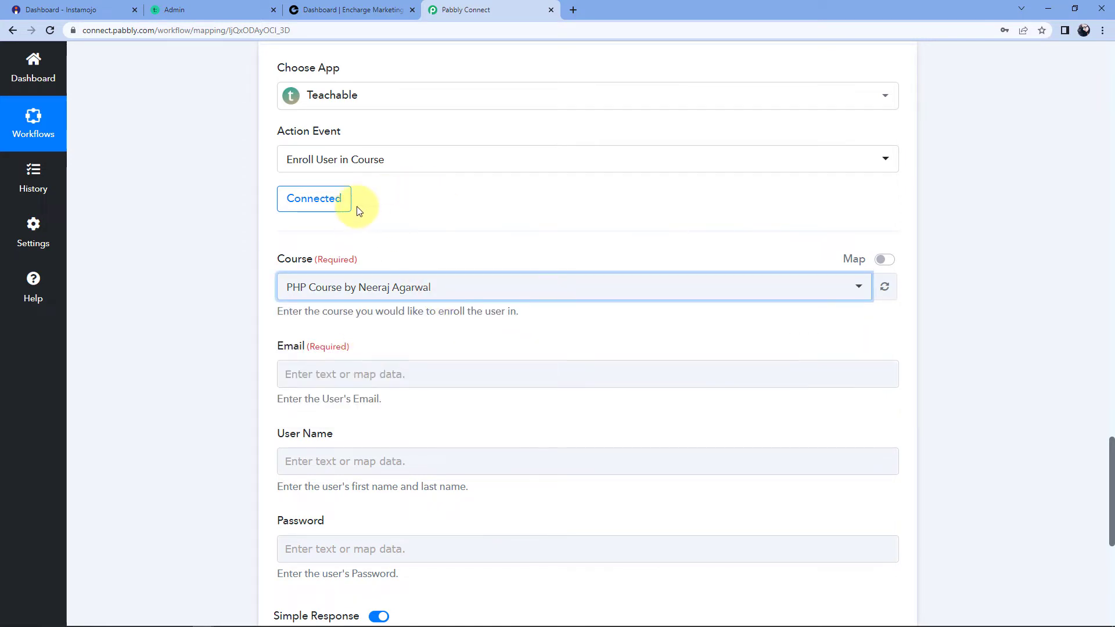
{"action": "left_click", "coordinate": [207, 8]}
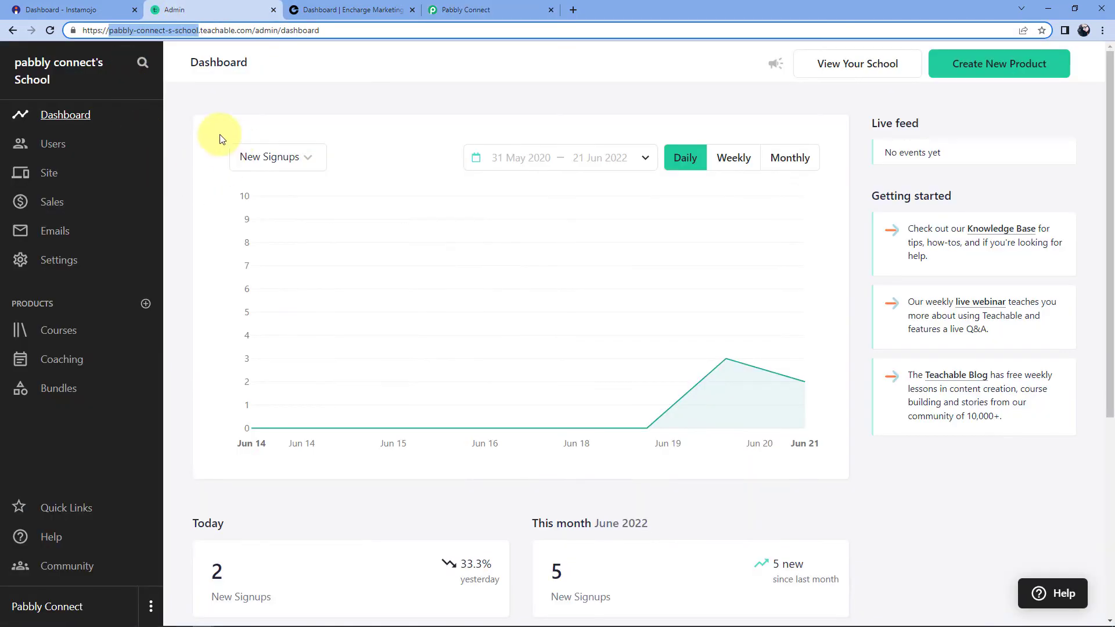
- View Teachable's courses (PHP Course by Neeraj Agarwal, Sports Training, React) and return to Pabbly Connect
{"action": "left_click", "coordinate": [72, 338]}
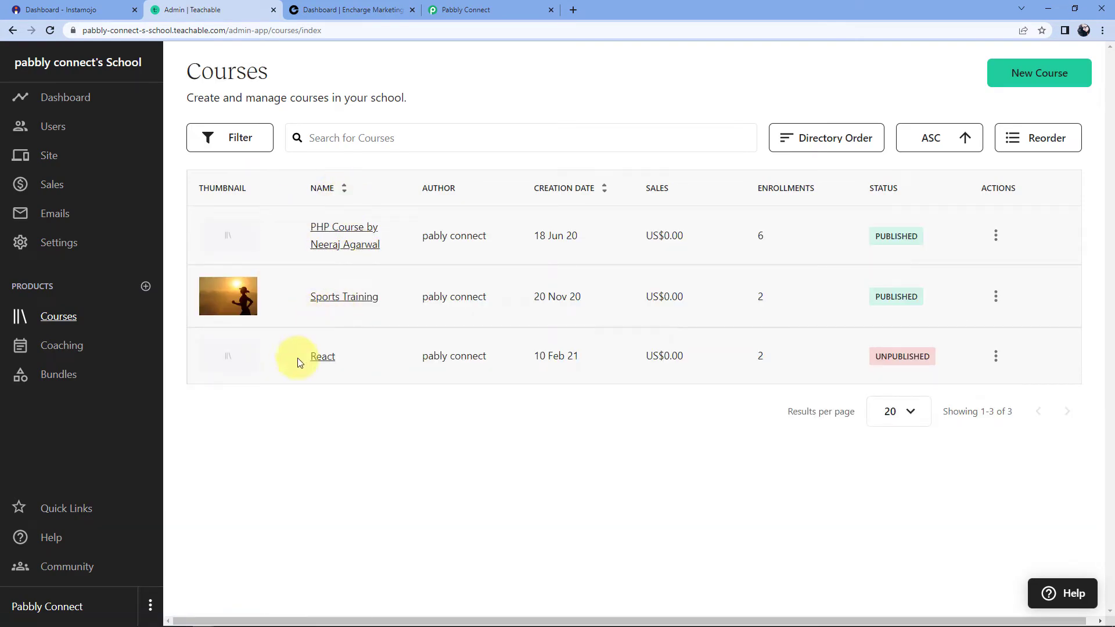
{"action": "left_click", "coordinate": [465, 10]}
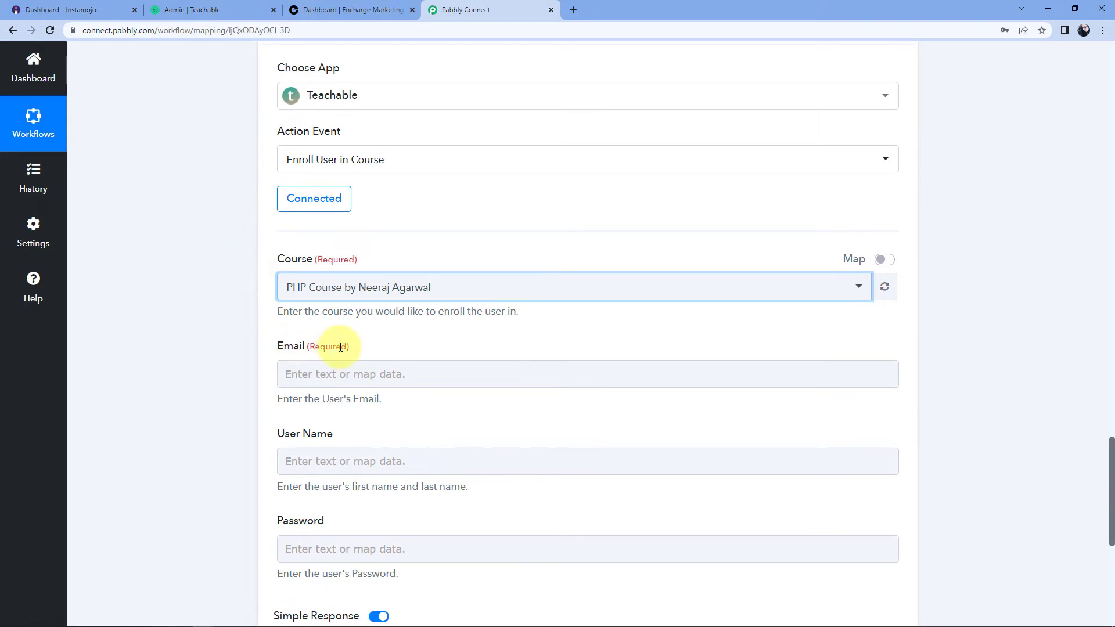
- Map the buyer's email from Get Payment Details into the Email field
{"action": "left_click", "coordinate": [257, 334]}
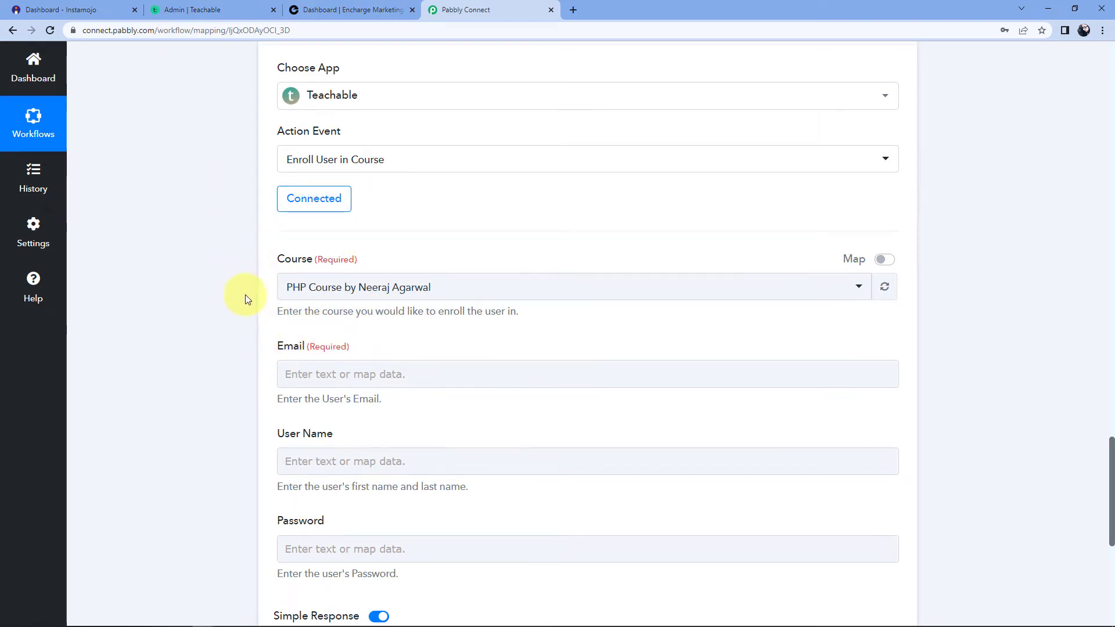
{"action": "scroll", "coordinate": [245, 295], "scroll_direction": "down", "scroll_amount": 2}
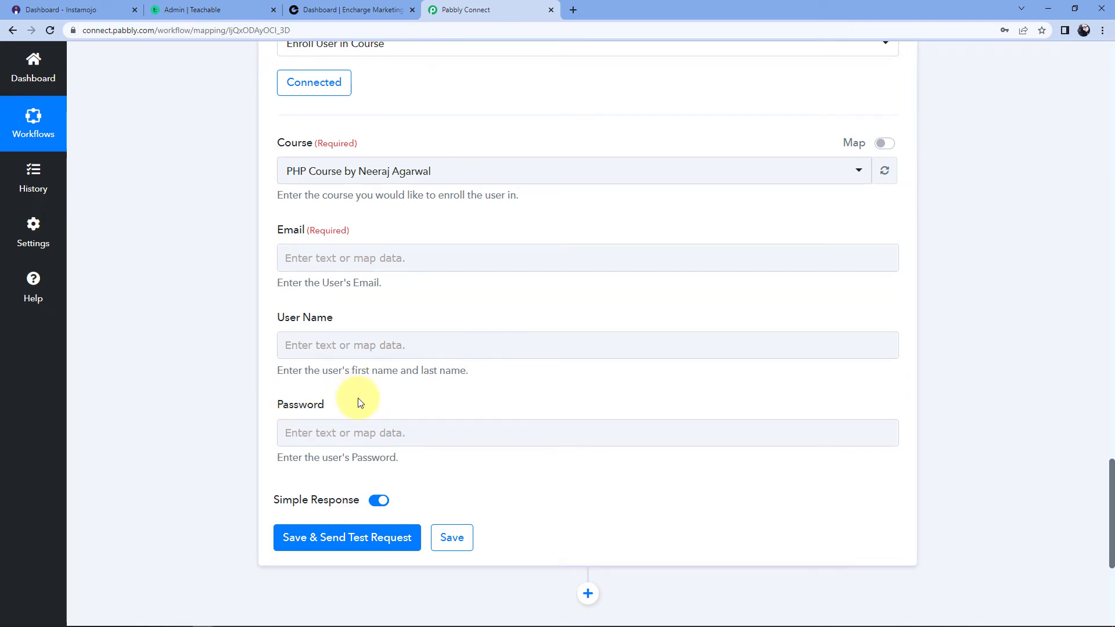
{"action": "left_click", "coordinate": [354, 256]}
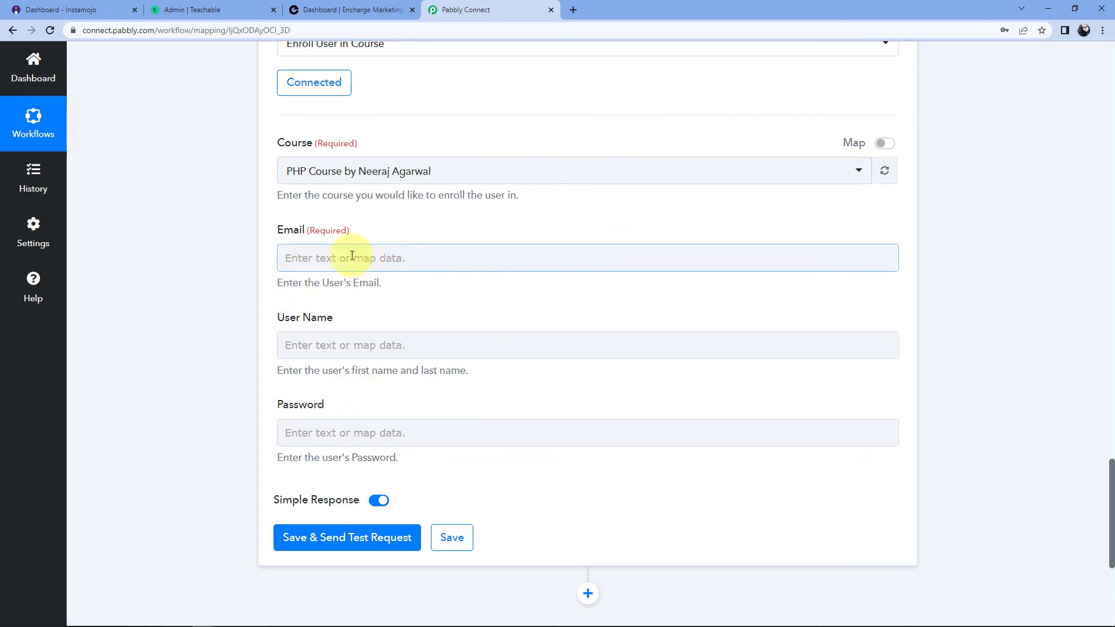
{"action": "left_click", "coordinate": [314, 259]}
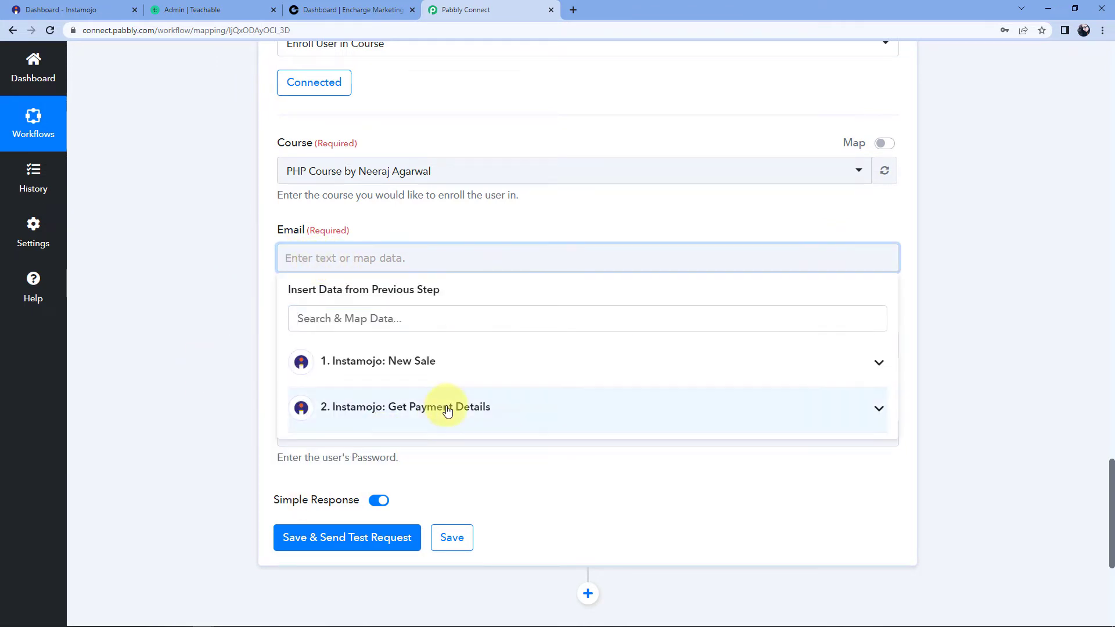
{"action": "left_click", "coordinate": [504, 406]}
{"action": "scroll", "coordinate": [220, 380], "scroll_direction": "down", "scroll_amount": 4}
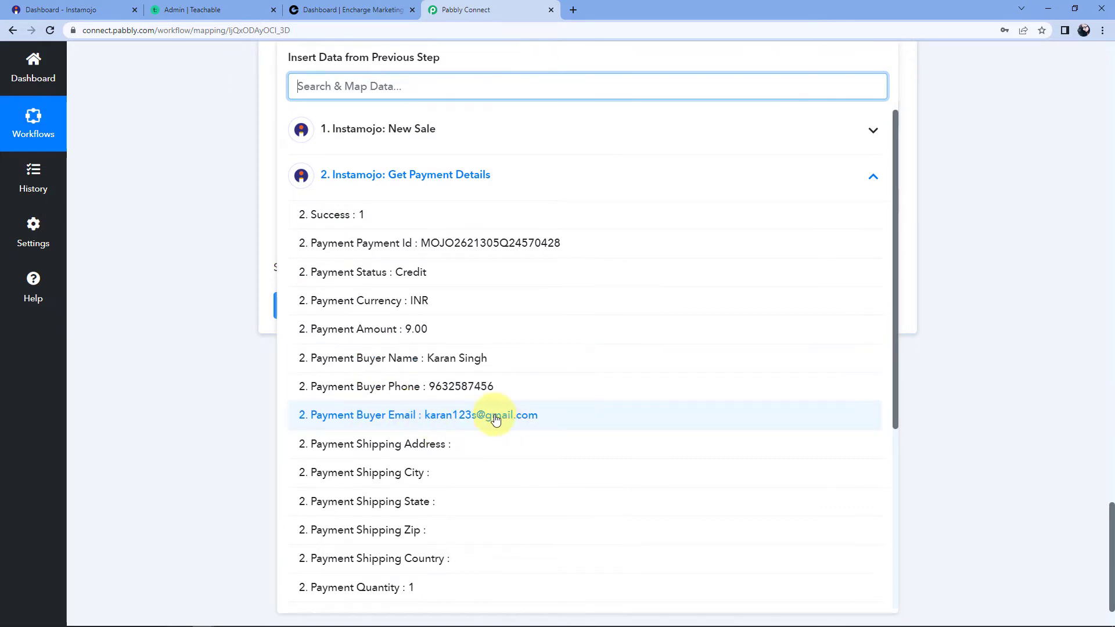
{"action": "left_click", "coordinate": [462, 415]}
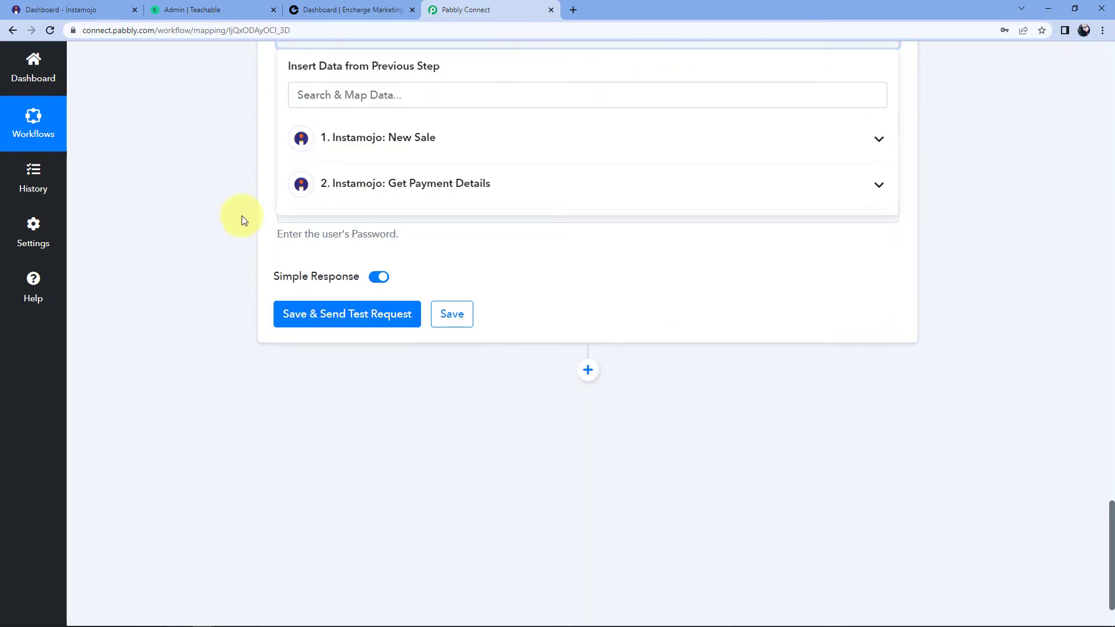
{"action": "left_click", "coordinate": [203, 224]}
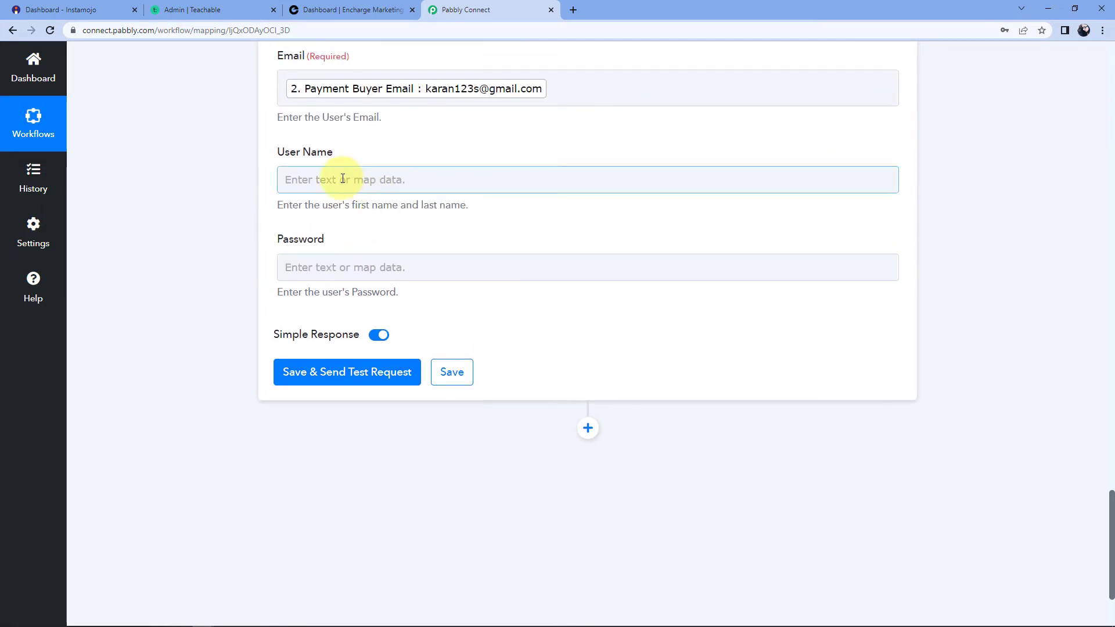
- Map the buyer's name from Get Payment Details into User Name
{"action": "left_click", "coordinate": [341, 179]}
{"action": "left_click", "coordinate": [390, 331]}
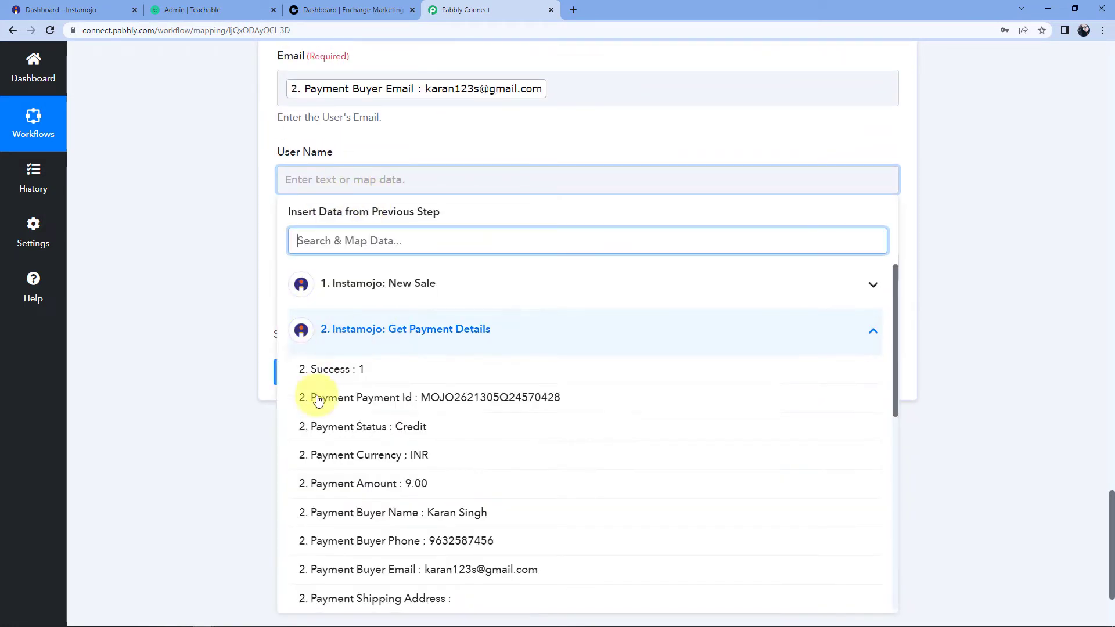
{"action": "left_click", "coordinate": [410, 509]}
{"action": "left_click", "coordinate": [234, 340]}
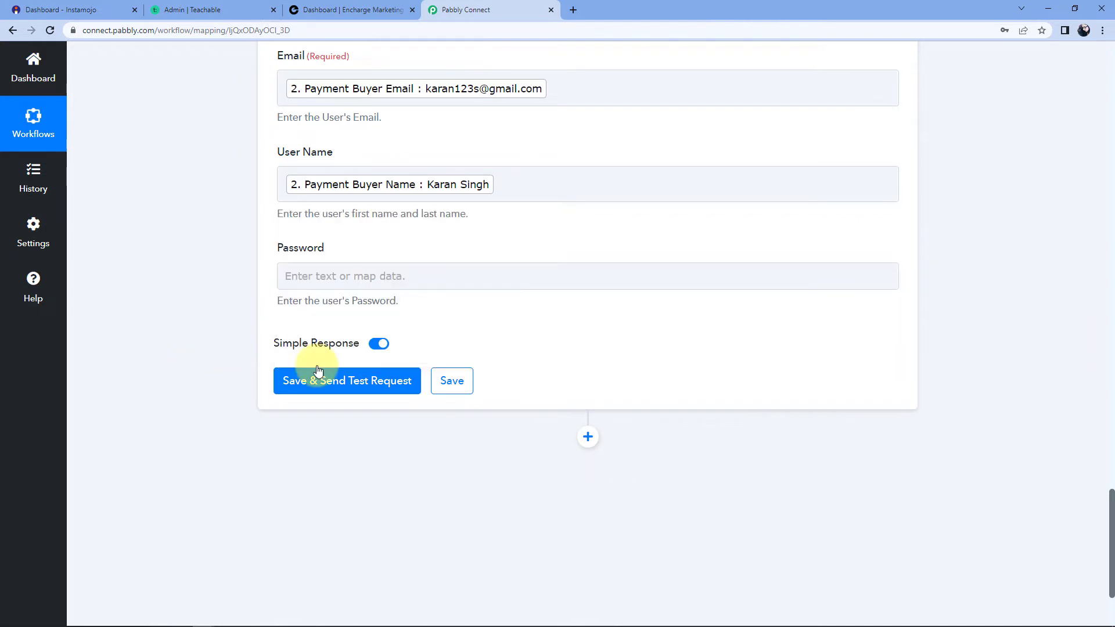
- Map the buyer's phone number from Get Payment Details into Password
{"action": "left_click", "coordinate": [390, 276]}
{"action": "scroll", "coordinate": [450, 316], "scroll_direction": "down", "scroll_amount": 2}
{"action": "left_click", "coordinate": [451, 316]}
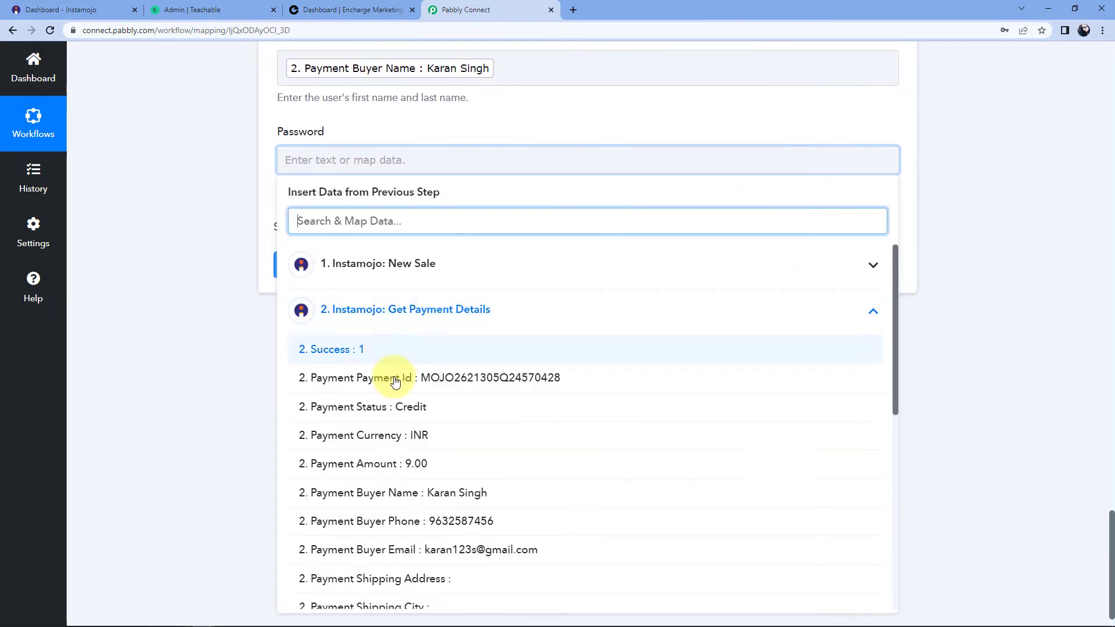
{"action": "left_click", "coordinate": [410, 521]}
{"action": "left_click", "coordinate": [207, 174]}
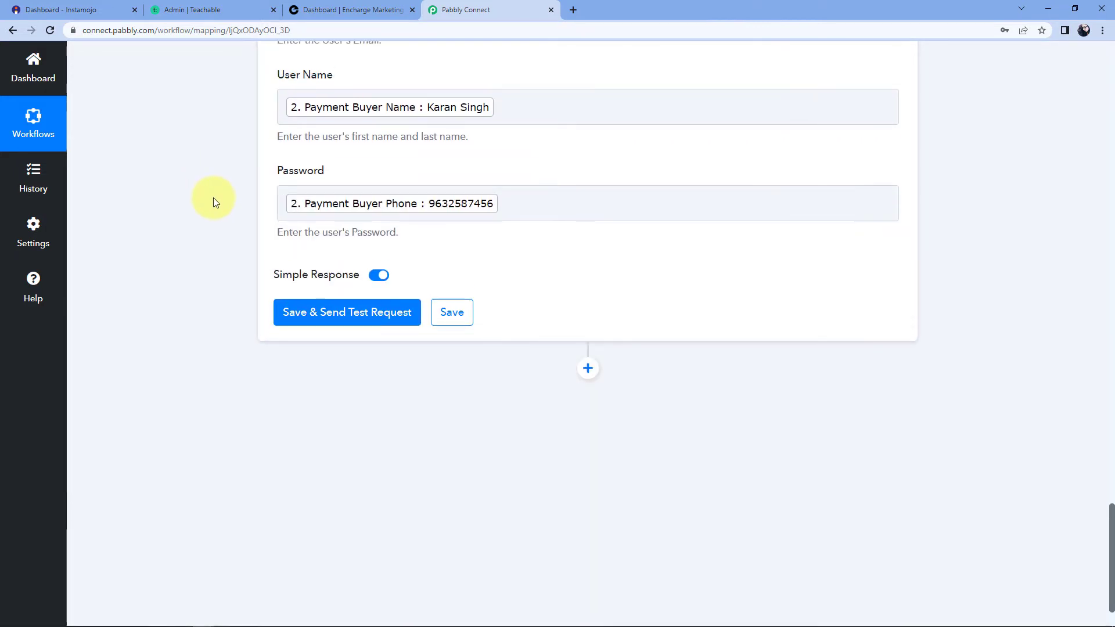
{"action": "scroll", "coordinate": [213, 215], "scroll_direction": "up", "scroll_amount": 2}
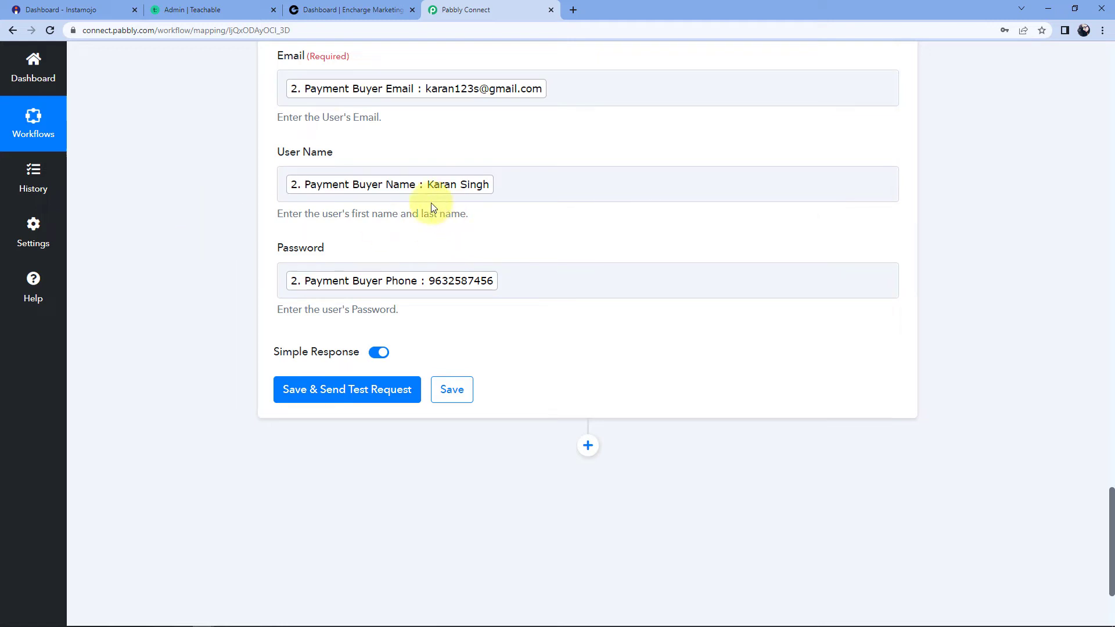
- Save and test the Enroll User step, confirming an active user response, then check Teachable
{"action": "left_click", "coordinate": [349, 397]}
{"action": "left_click", "coordinate": [379, 352]}
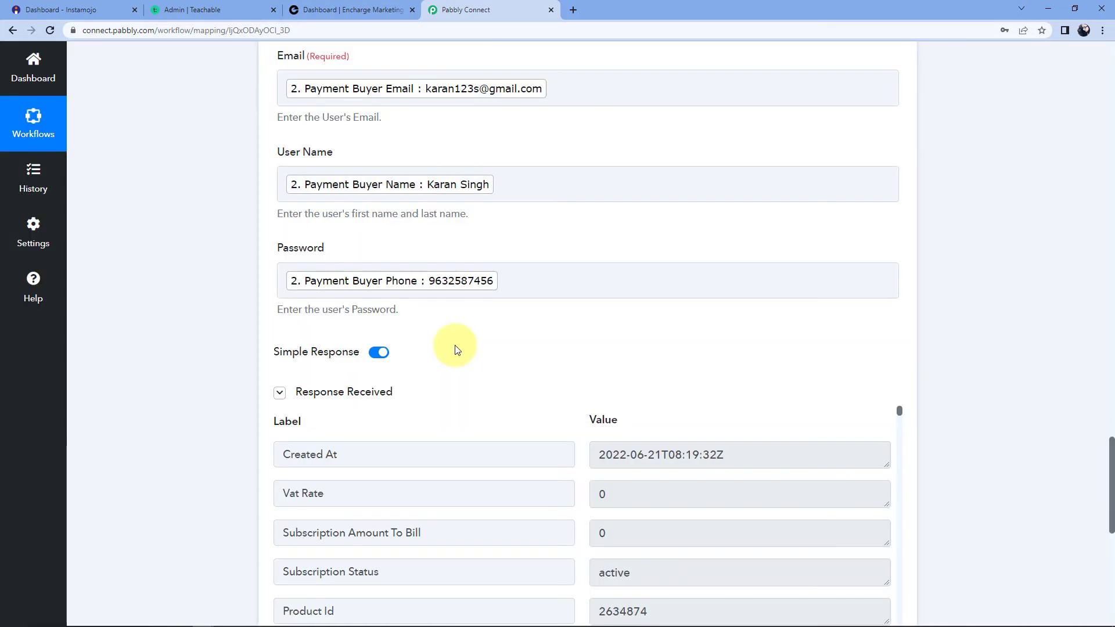
{"action": "scroll", "coordinate": [520, 334], "scroll_direction": "down", "scroll_amount": 2}
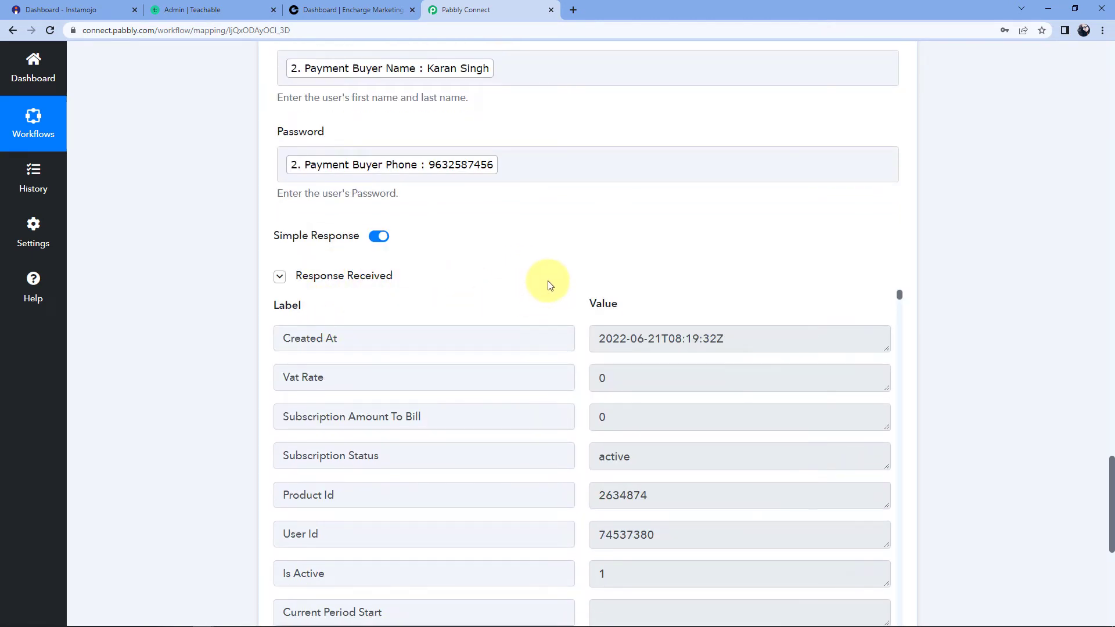
{"action": "scroll", "coordinate": [453, 201], "scroll_direction": "up", "scroll_amount": 3}
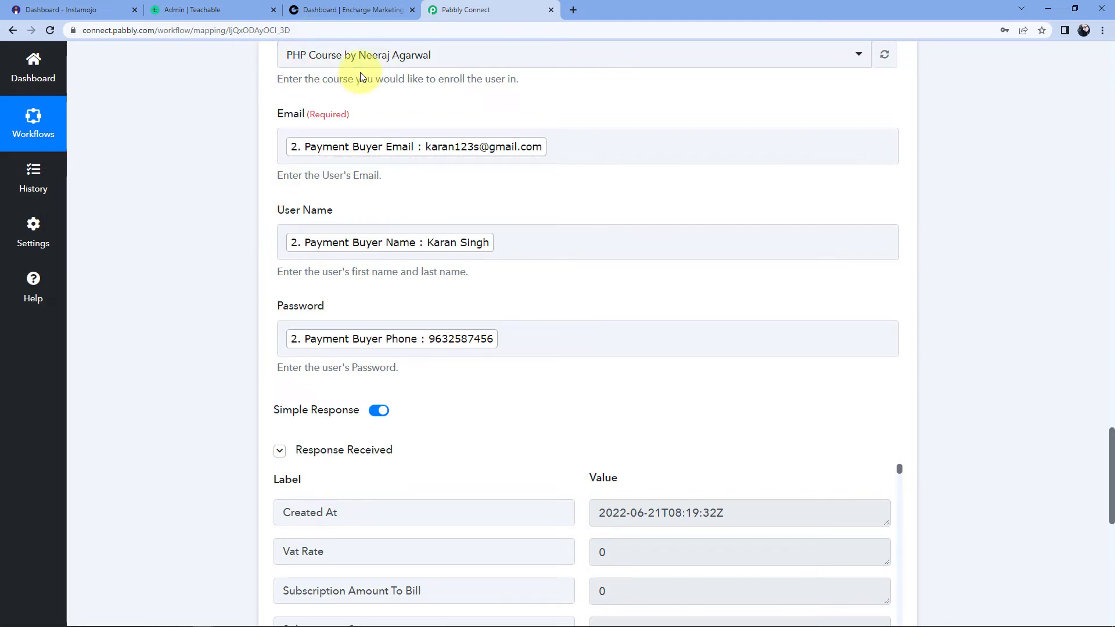
{"action": "left_click", "coordinate": [198, 10]}
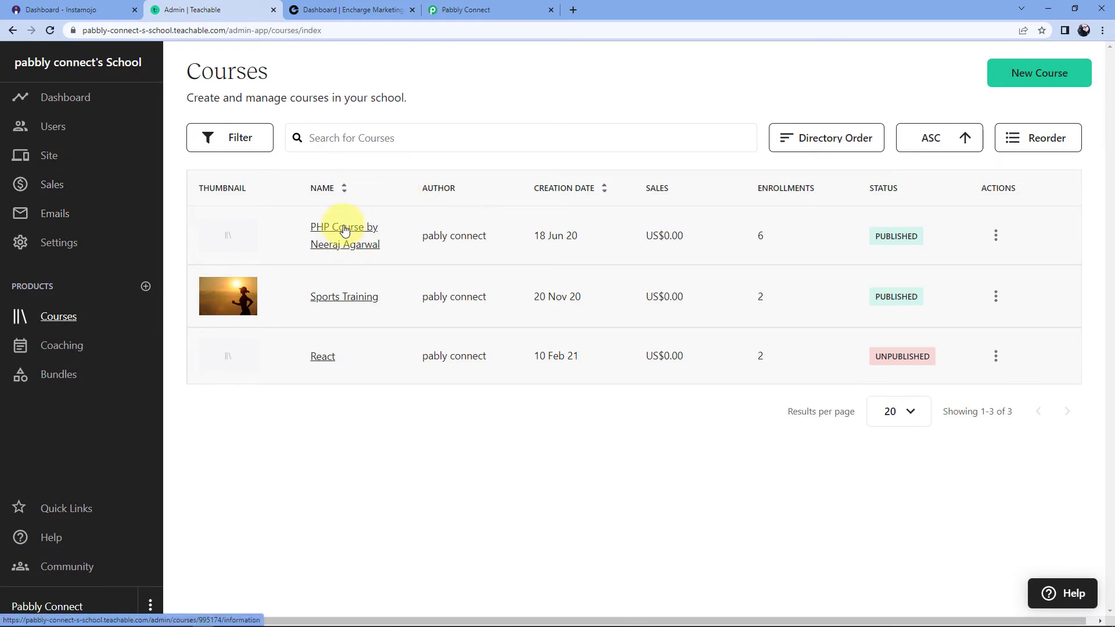
- Open the PHP Course's Students list in Teachable to spot the new buyer, then go back to Pabbly Connect
{"action": "left_click", "coordinate": [363, 235]}
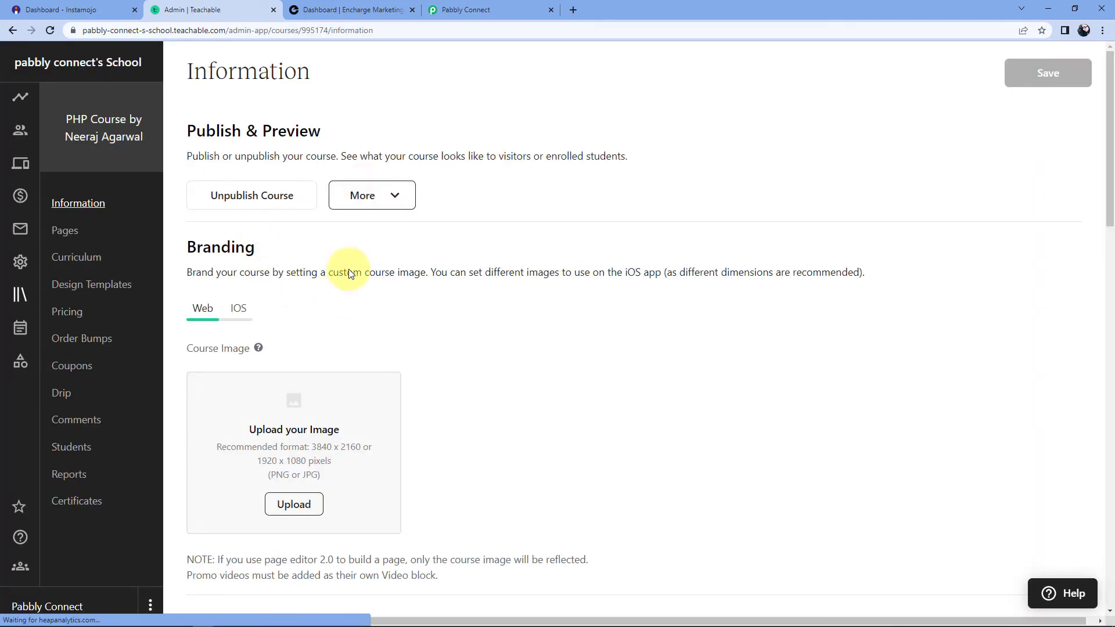
{"action": "left_click", "coordinate": [81, 449]}
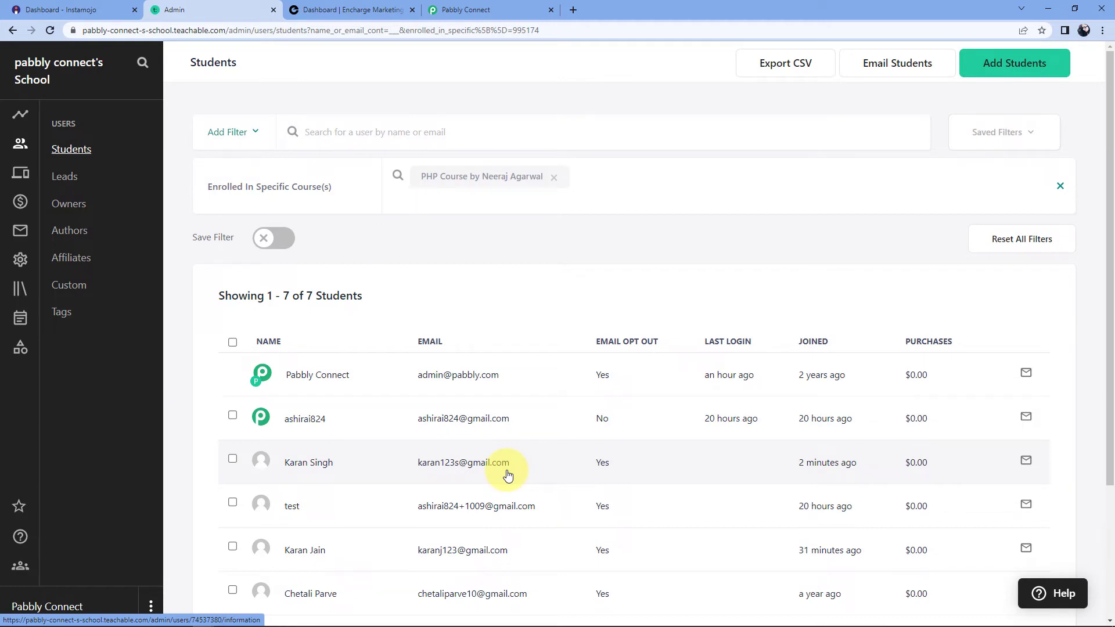
{"action": "left_click", "coordinate": [500, 9]}
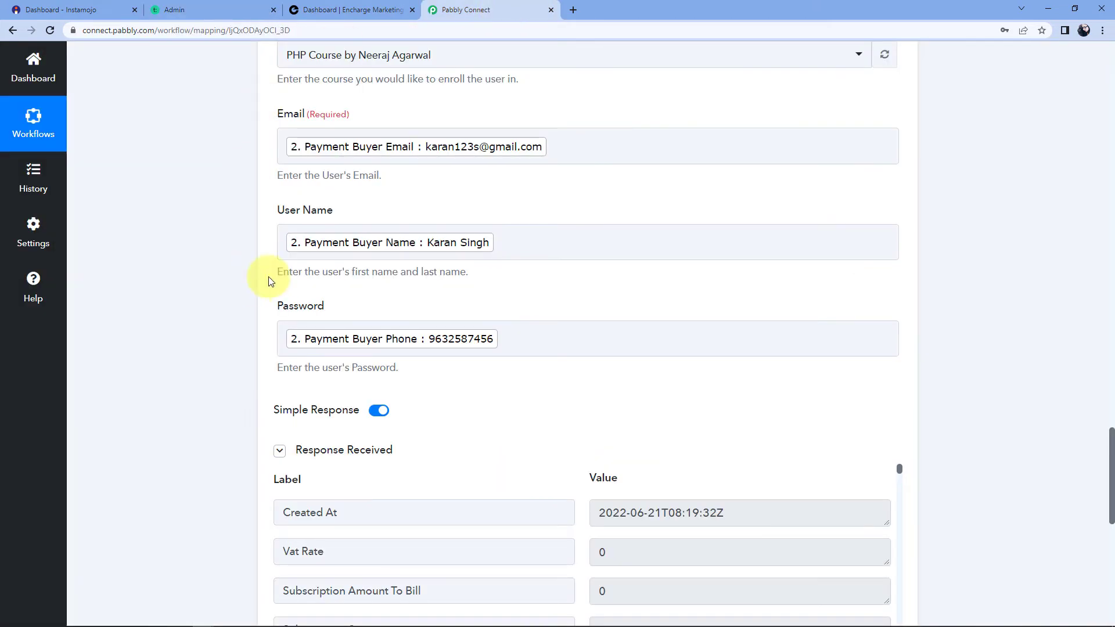
- Add an Encharge action step after the enrolment, with Add or Update Person as its action event
{"action": "scroll", "coordinate": [226, 283], "scroll_direction": "down", "scroll_amount": 6}
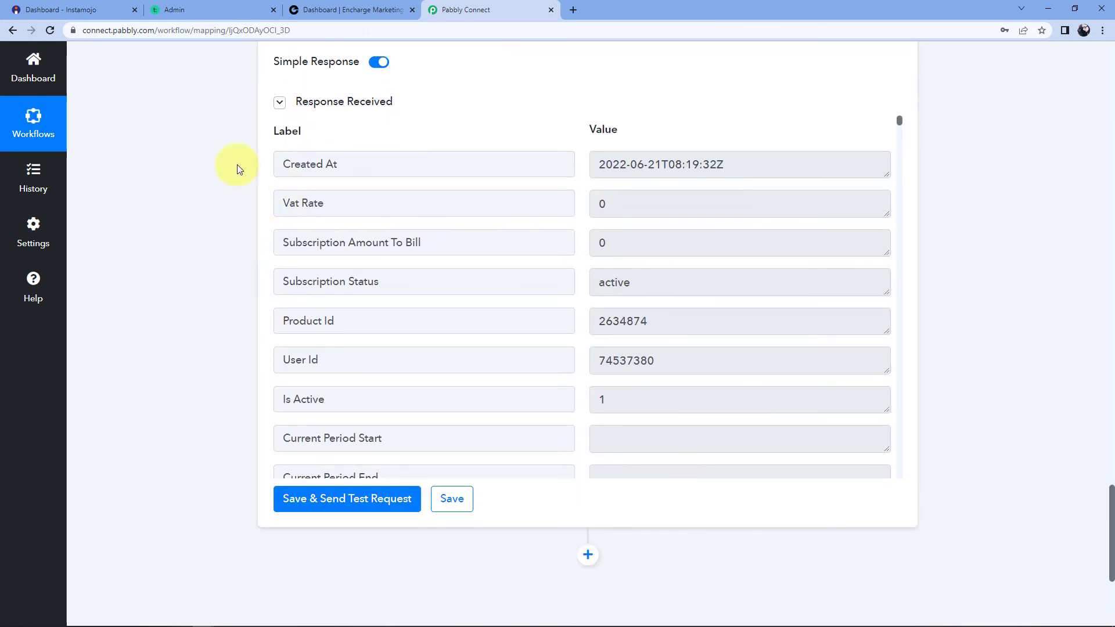
{"action": "scroll", "coordinate": [192, 226], "scroll_direction": "down", "scroll_amount": 5}
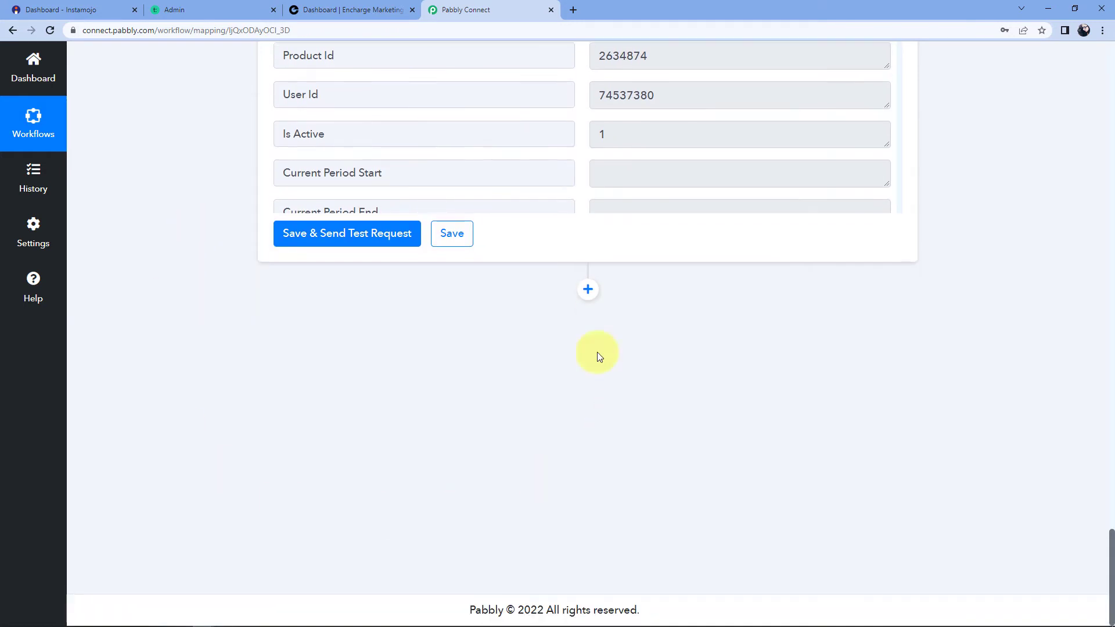
{"action": "left_click", "coordinate": [588, 290]}
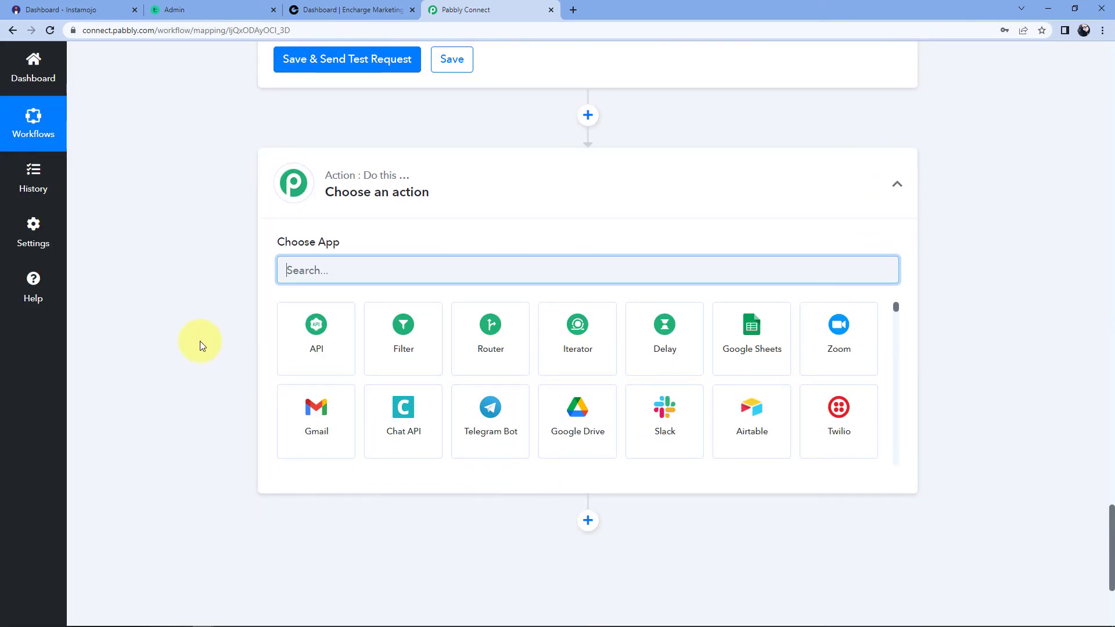
{"action": "type", "text": "Enc"}
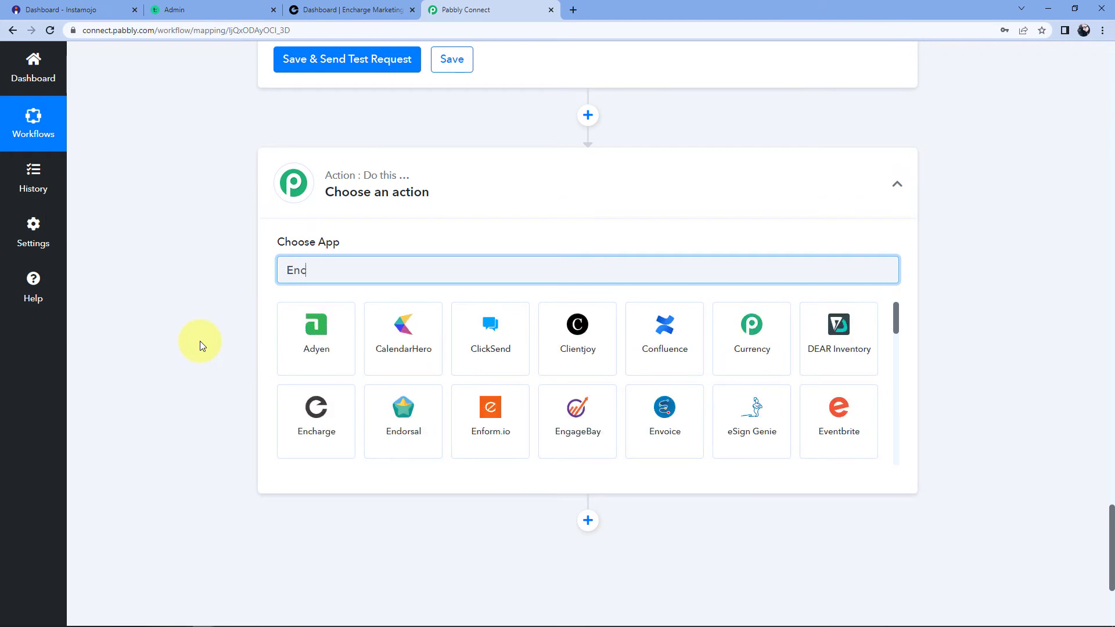
{"action": "type", "text": "harge"}
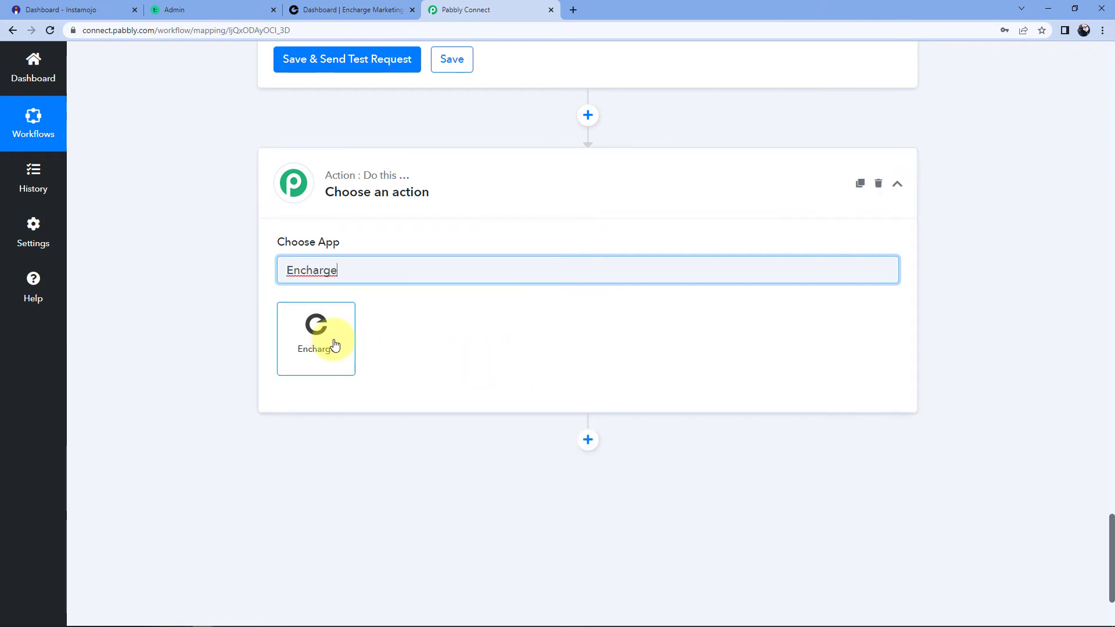
{"action": "left_click", "coordinate": [335, 344]}
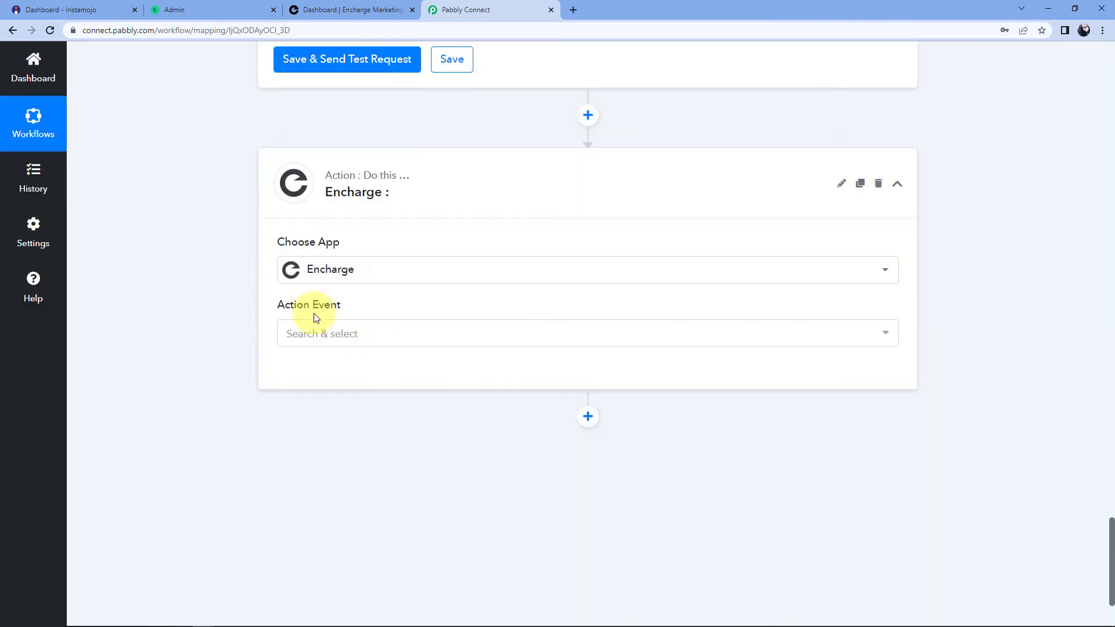
{"action": "left_click", "coordinate": [377, 332]}
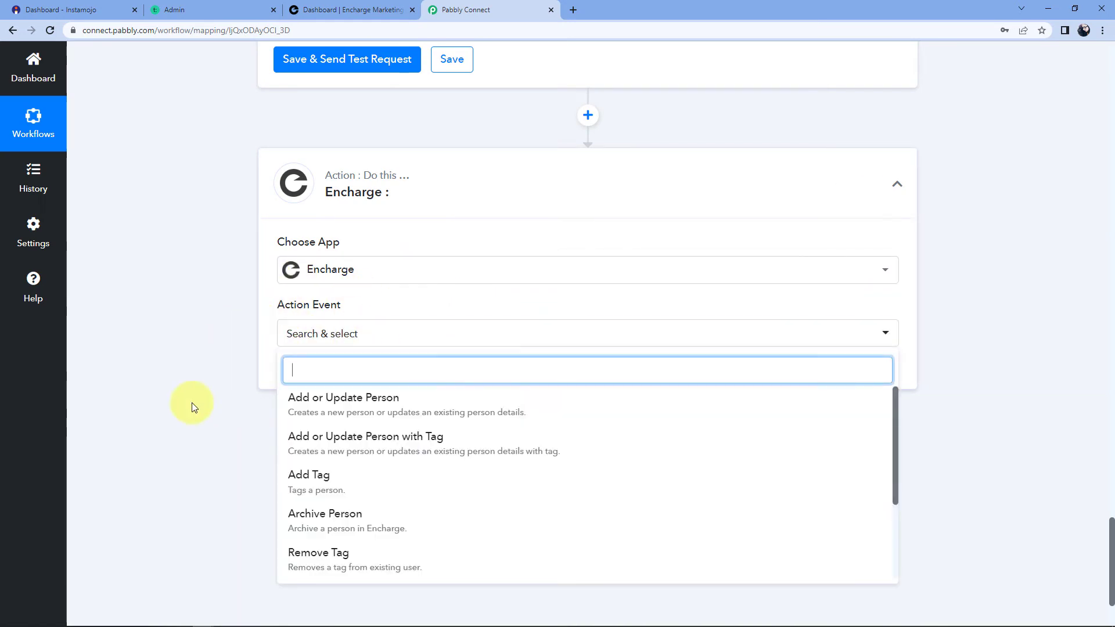
{"action": "left_click", "coordinate": [391, 400]}
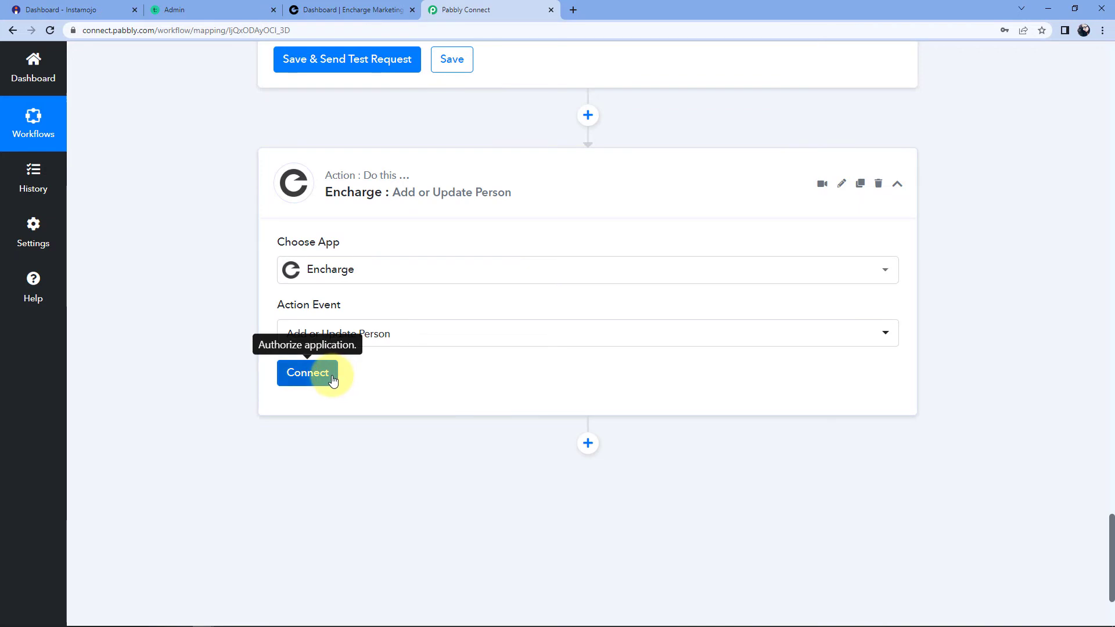
{"action": "left_click", "coordinate": [329, 373]}
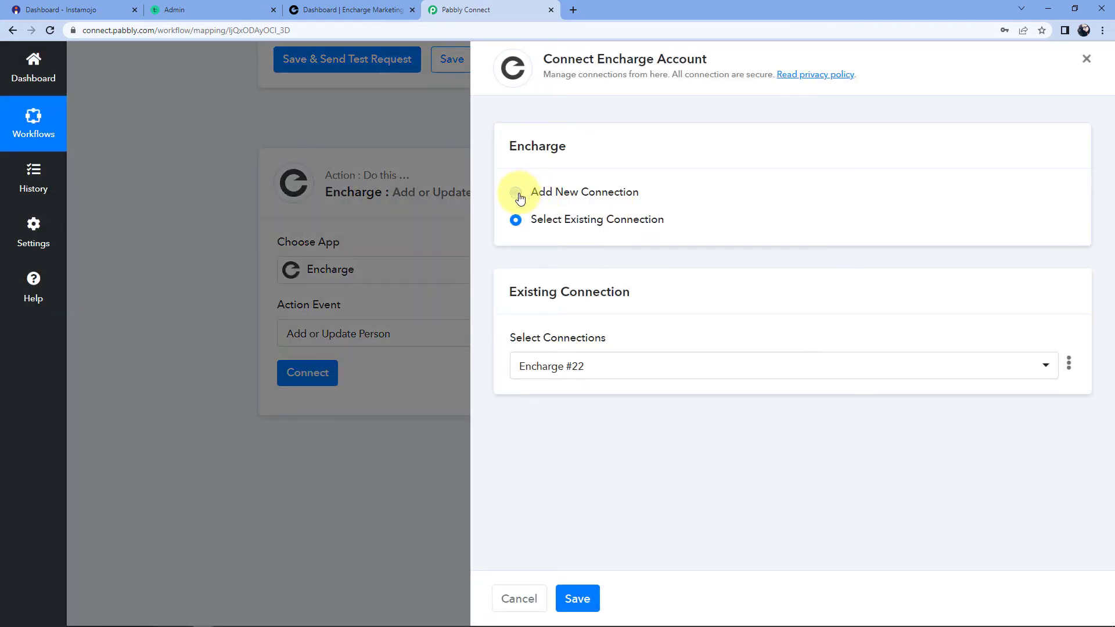
- Create a new Encharge connection with Connect With Encharge and allow Pabbly Connect access
{"action": "left_click", "coordinate": [516, 192]}
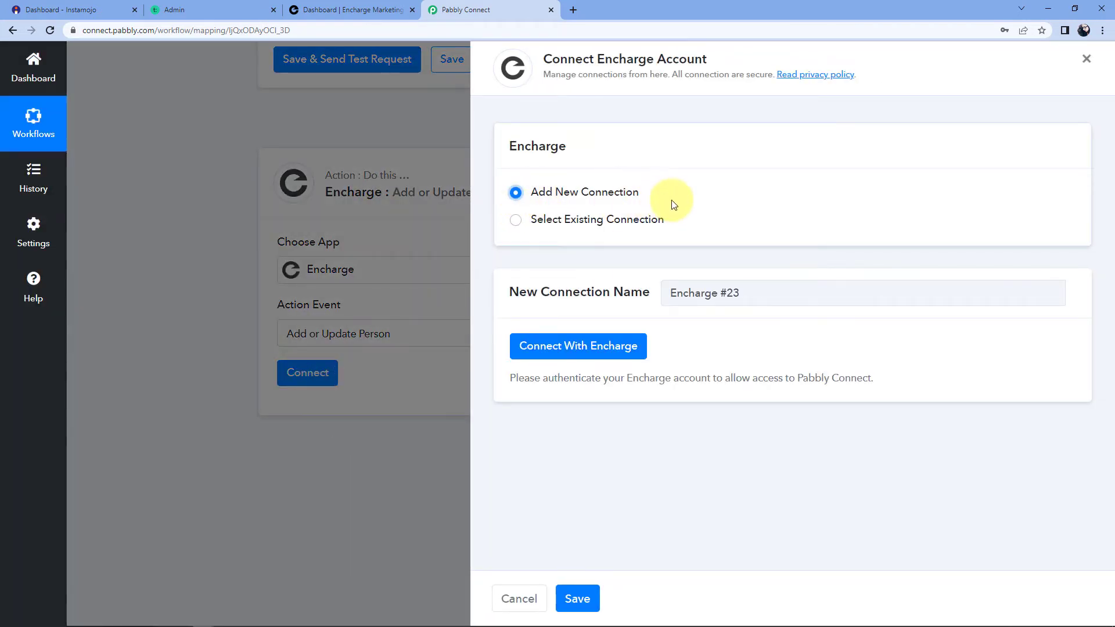
{"action": "left_click", "coordinate": [571, 353]}
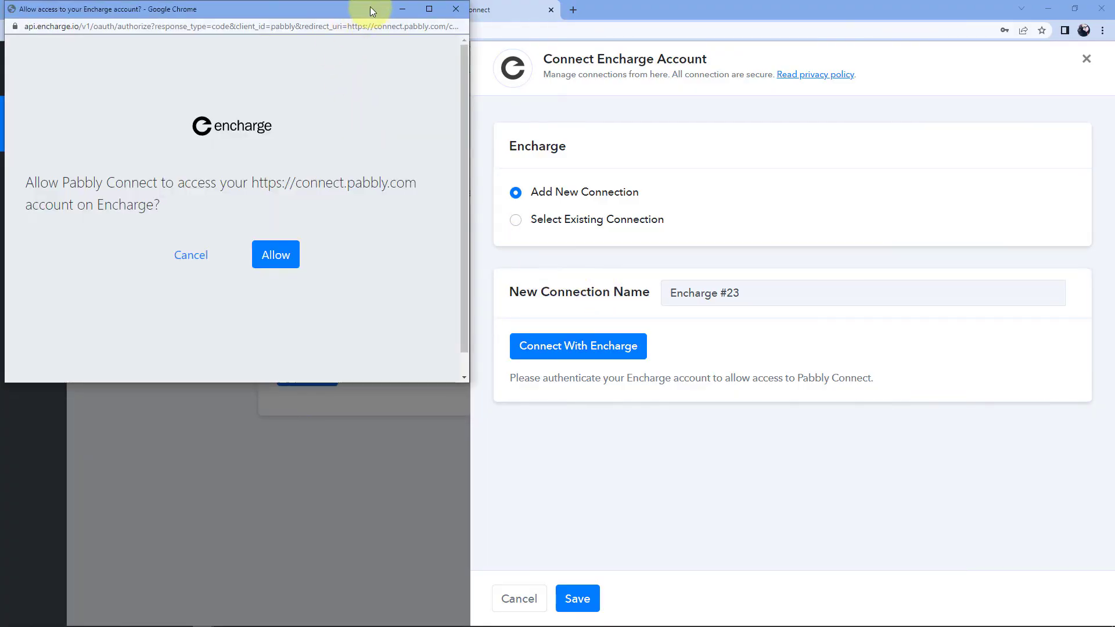
{"action": "left_click_drag", "start_coordinate": [348, 20], "coordinate": [349, 62]}
{"action": "left_click", "coordinate": [360, 9]}
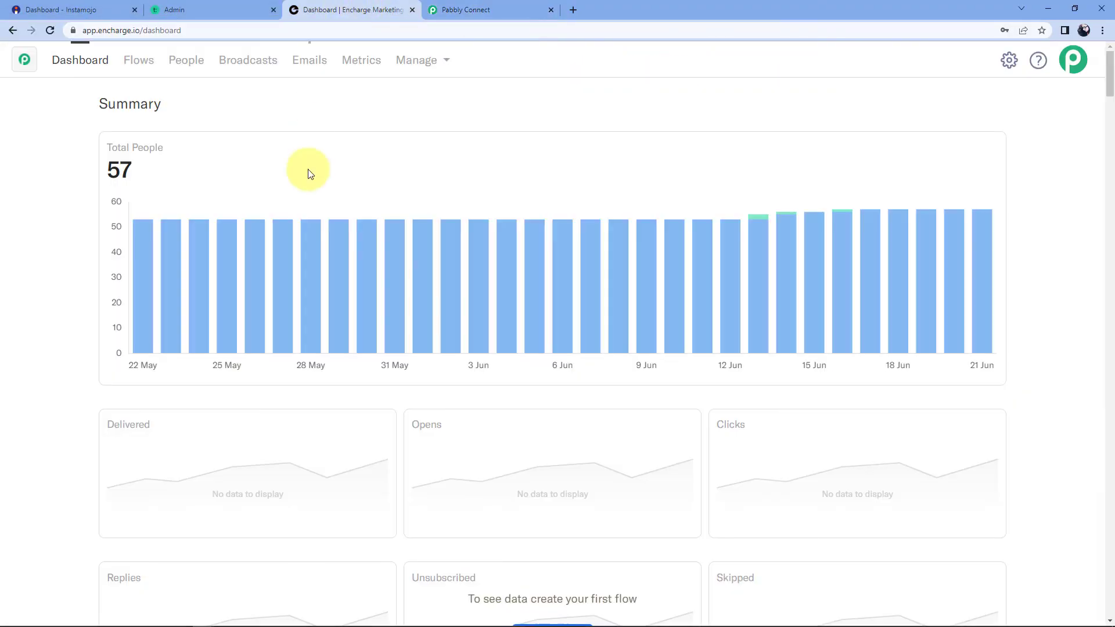
{"action": "left_click", "coordinate": [496, 12]}
{"action": "left_click", "coordinate": [530, 346]}
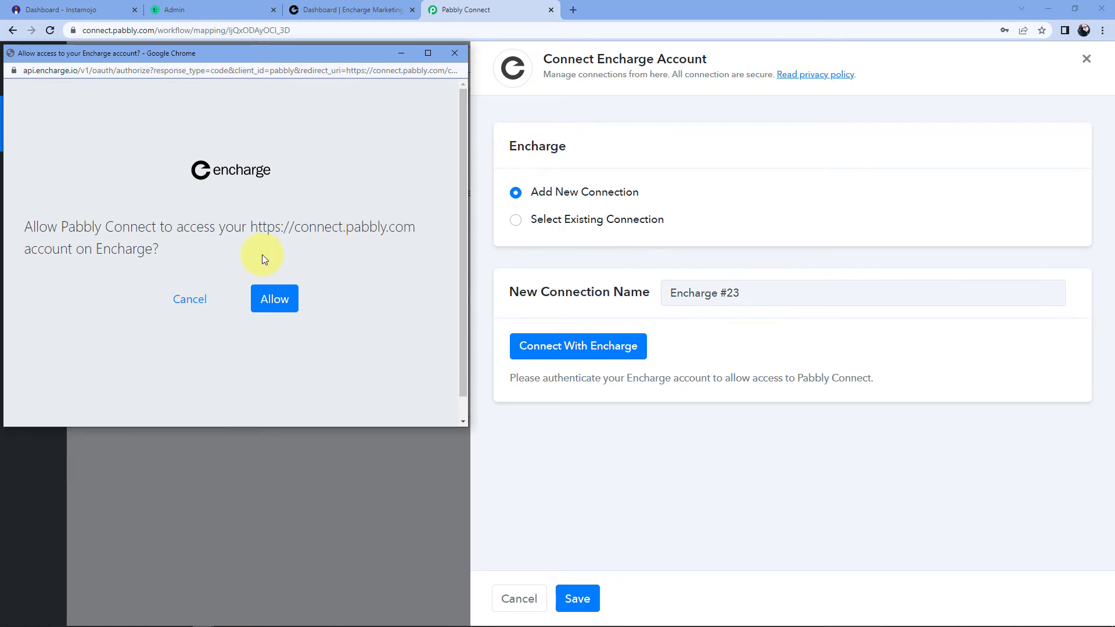
{"action": "left_click", "coordinate": [283, 299]}
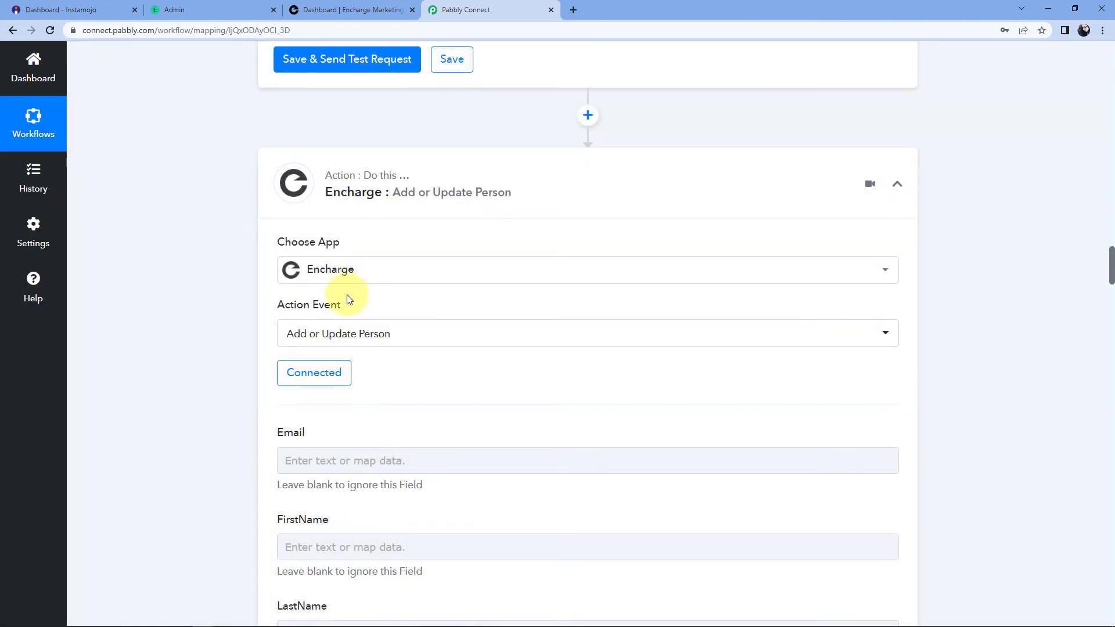
- Map the buyer's email from '2. Instamojo: Get Payment Details' into the Email field
{"action": "scroll", "coordinate": [217, 335], "scroll_direction": "down", "scroll_amount": 4}
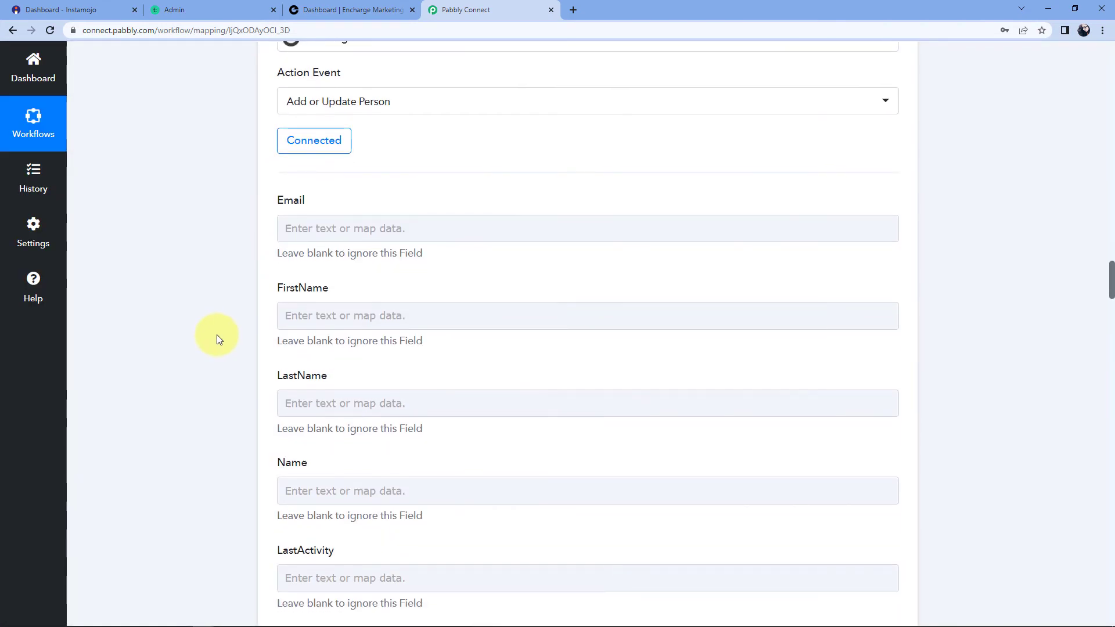
{"action": "scroll", "coordinate": [217, 335], "scroll_direction": "up", "scroll_amount": 1}
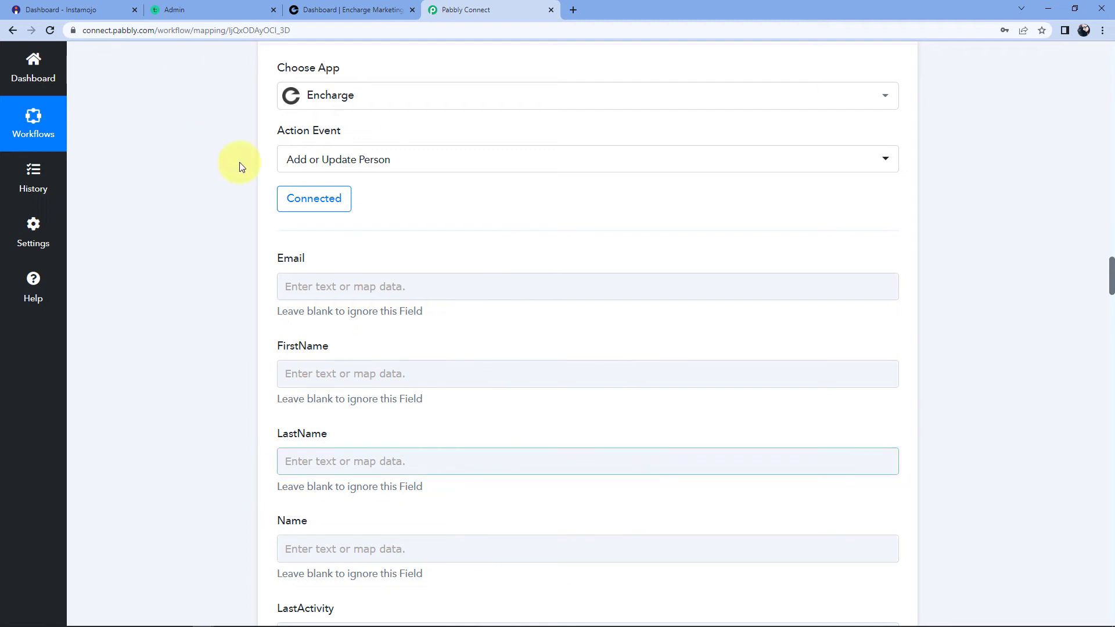
{"action": "left_click", "coordinate": [308, 286]}
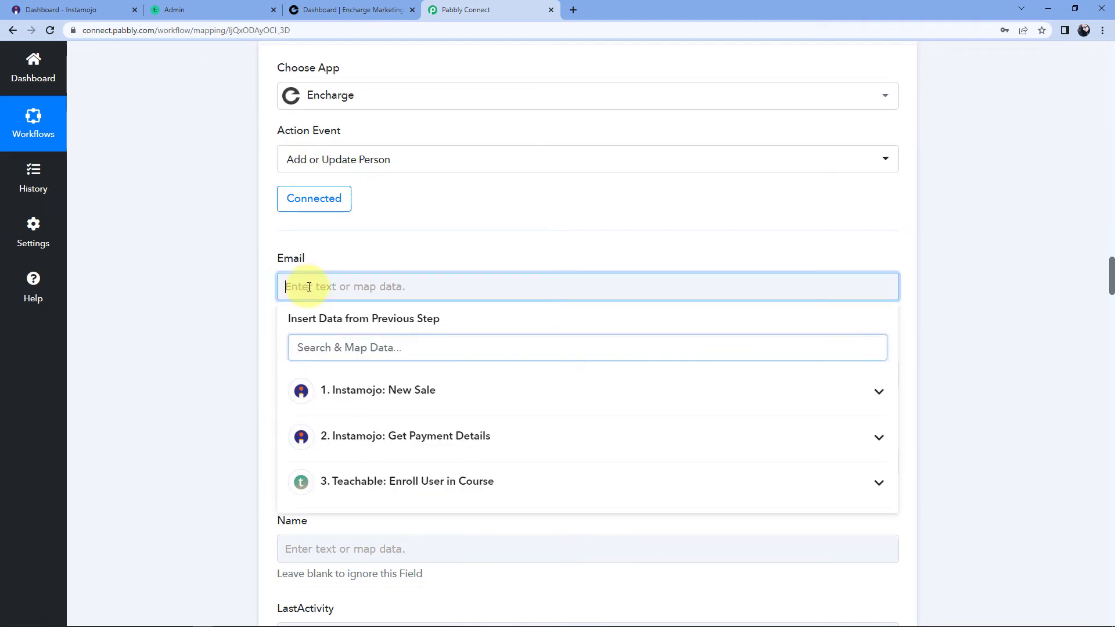
{"action": "left_click", "coordinate": [454, 447]}
{"action": "scroll", "coordinate": [225, 390], "scroll_direction": "down", "scroll_amount": 3}
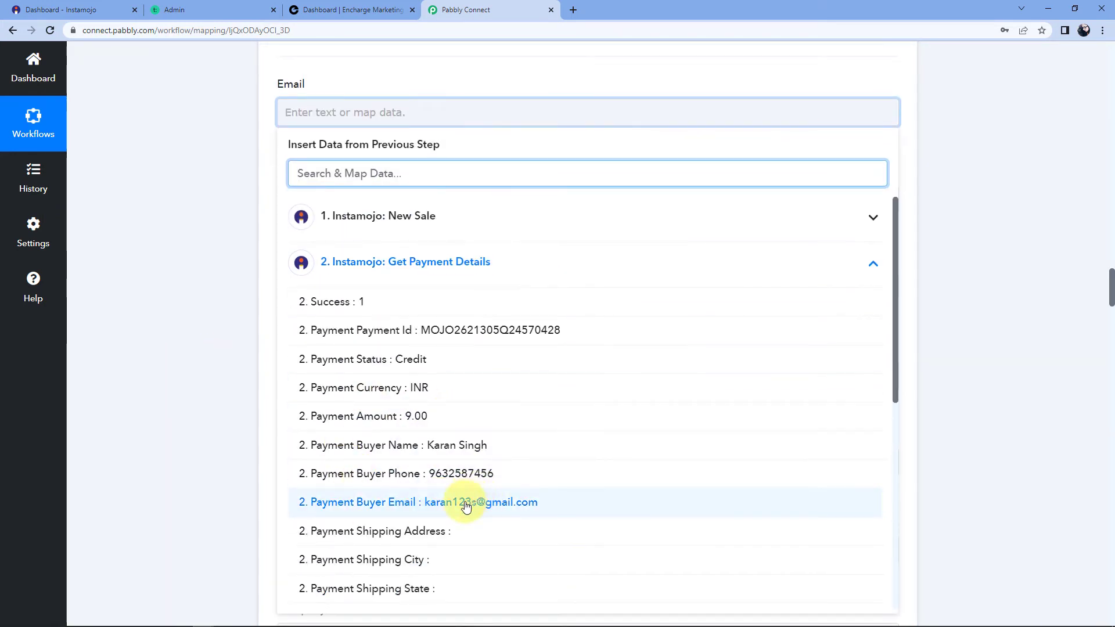
{"action": "left_click", "coordinate": [467, 503]}
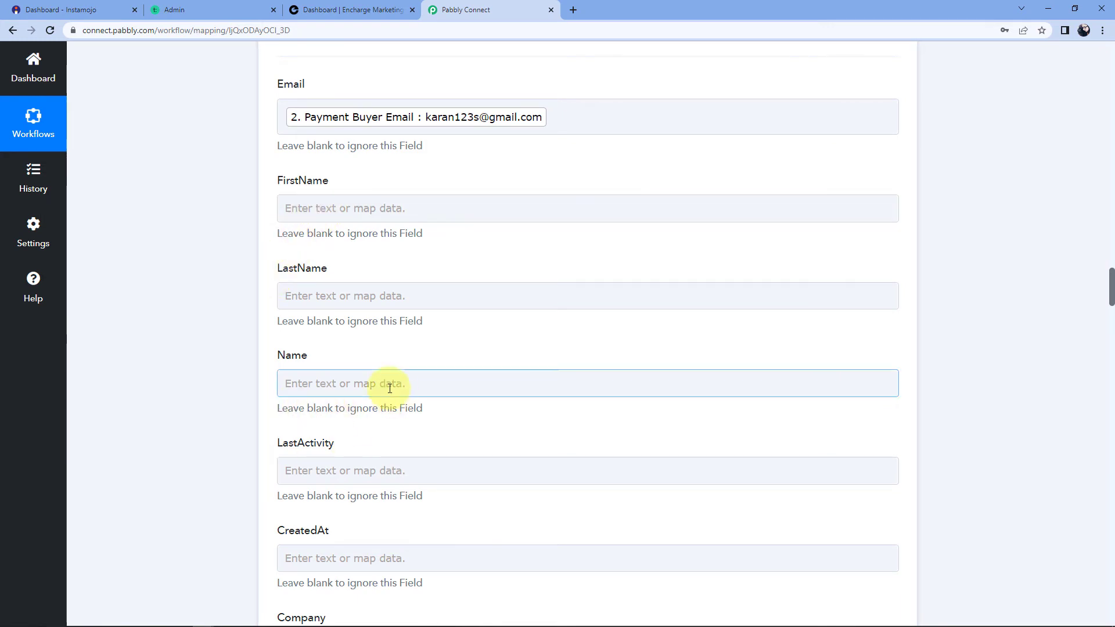
- Map Payment Buyer Name from the payment details into the Name field
{"action": "left_click", "coordinate": [329, 381]}
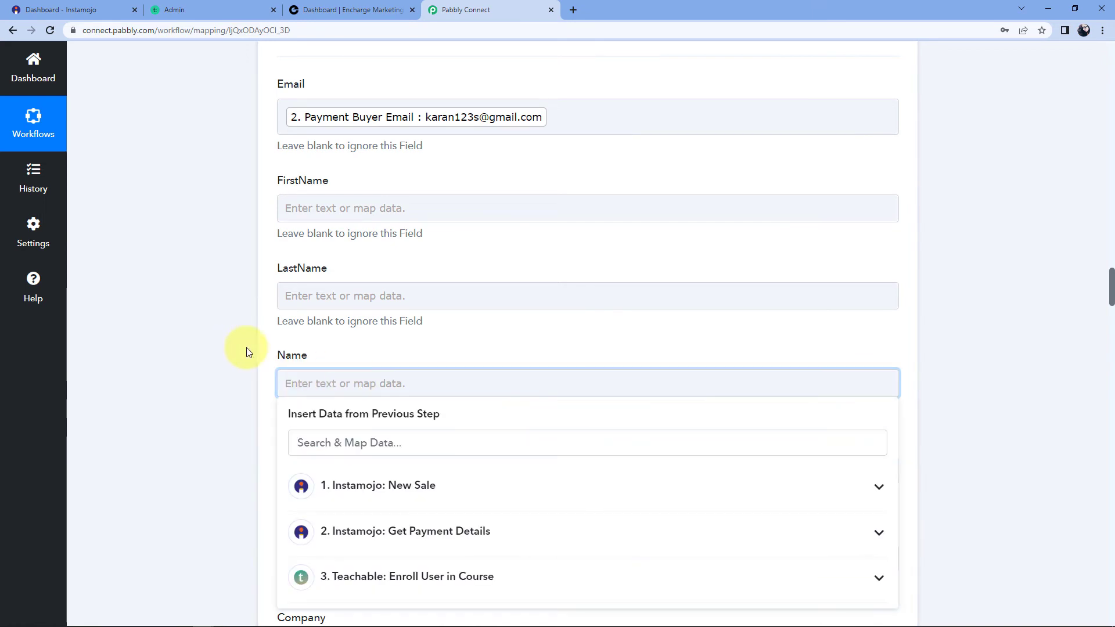
{"action": "scroll", "coordinate": [256, 340], "scroll_direction": "down", "scroll_amount": 1}
{"action": "left_click", "coordinate": [407, 474]}
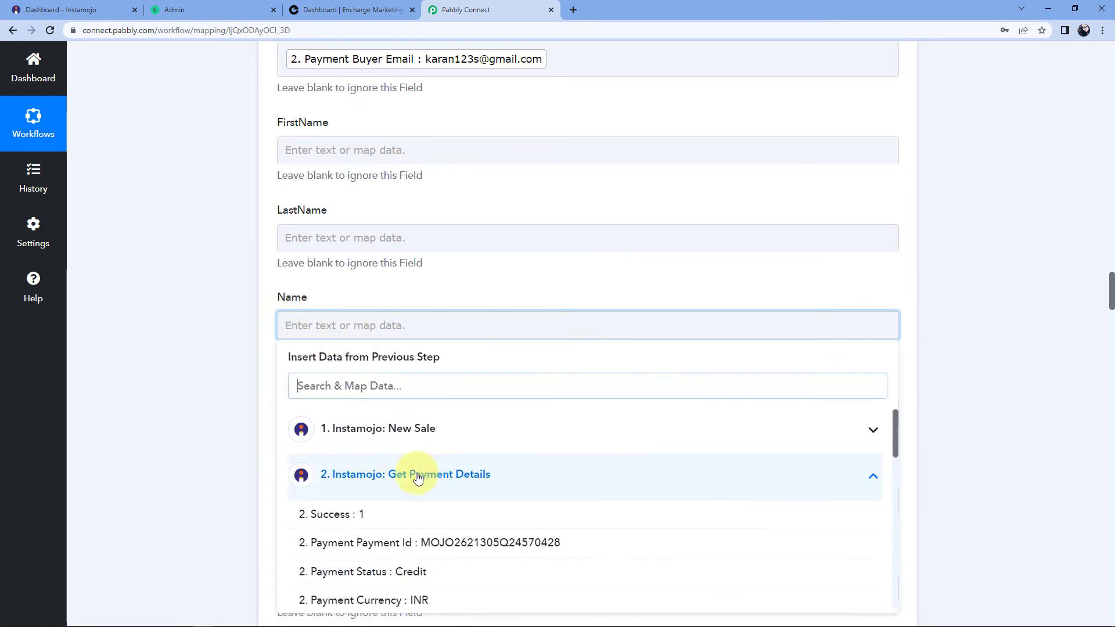
{"action": "scroll", "coordinate": [235, 389], "scroll_direction": "down", "scroll_amount": 3}
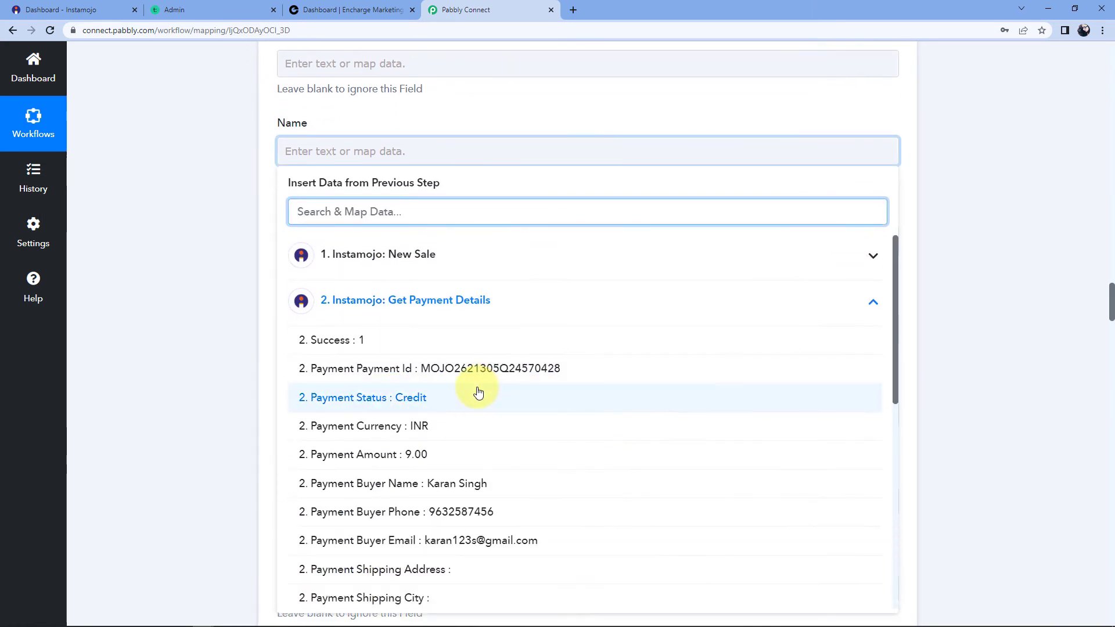
{"action": "left_click", "coordinate": [418, 483]}
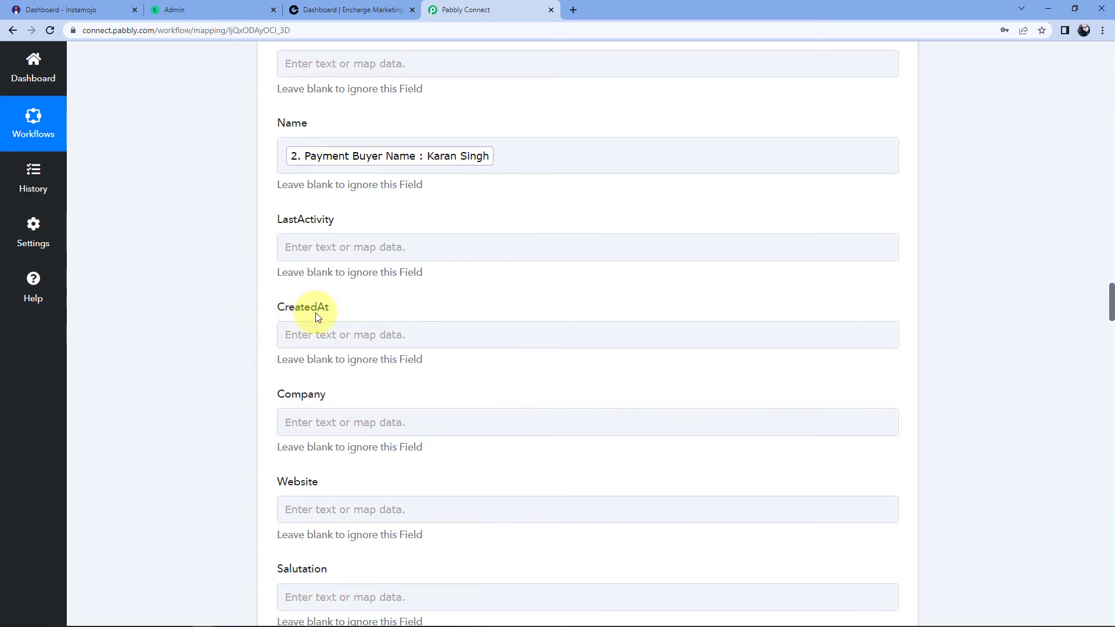
{"action": "middle_click", "coordinate": [228, 281]}
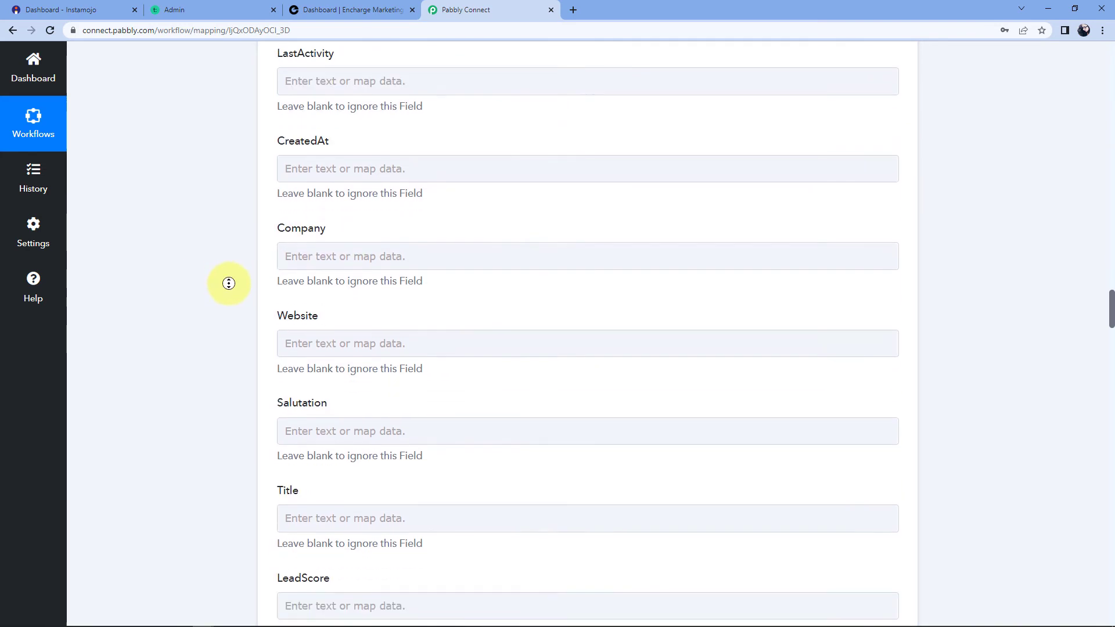
- Map Payment Buyer Phone into the Phone field and scroll to the step's bottom
{"action": "scroll", "coordinate": [230, 294], "scroll_direction": "down", "scroll_amount": 4}
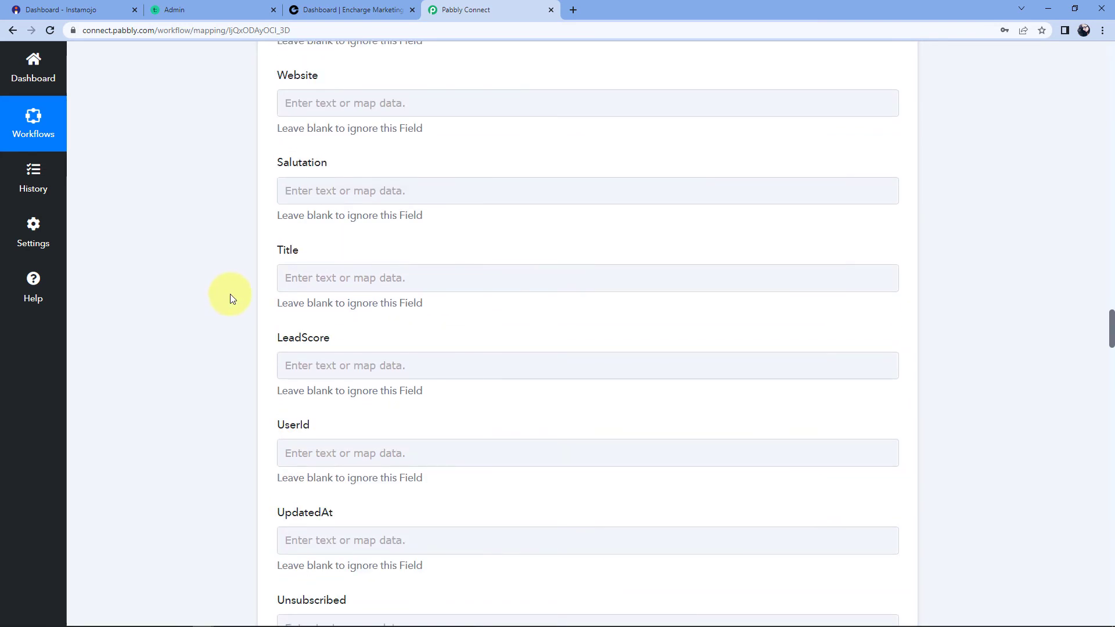
{"action": "scroll", "coordinate": [230, 294], "scroll_direction": "down", "scroll_amount": 7}
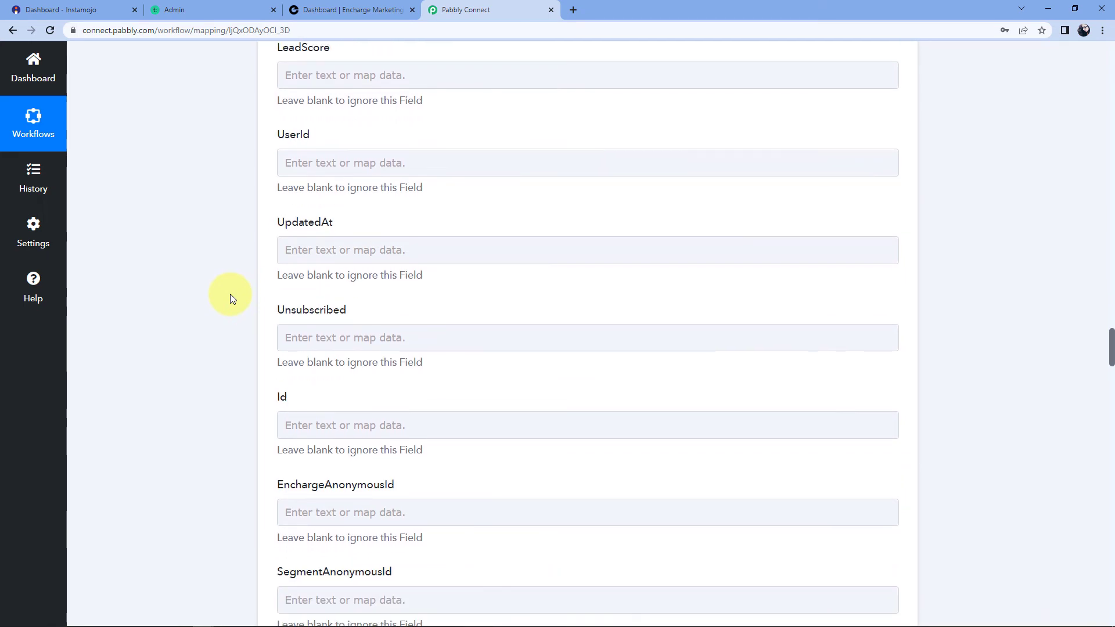
{"action": "scroll", "coordinate": [230, 294], "scroll_direction": "down", "scroll_amount": 6}
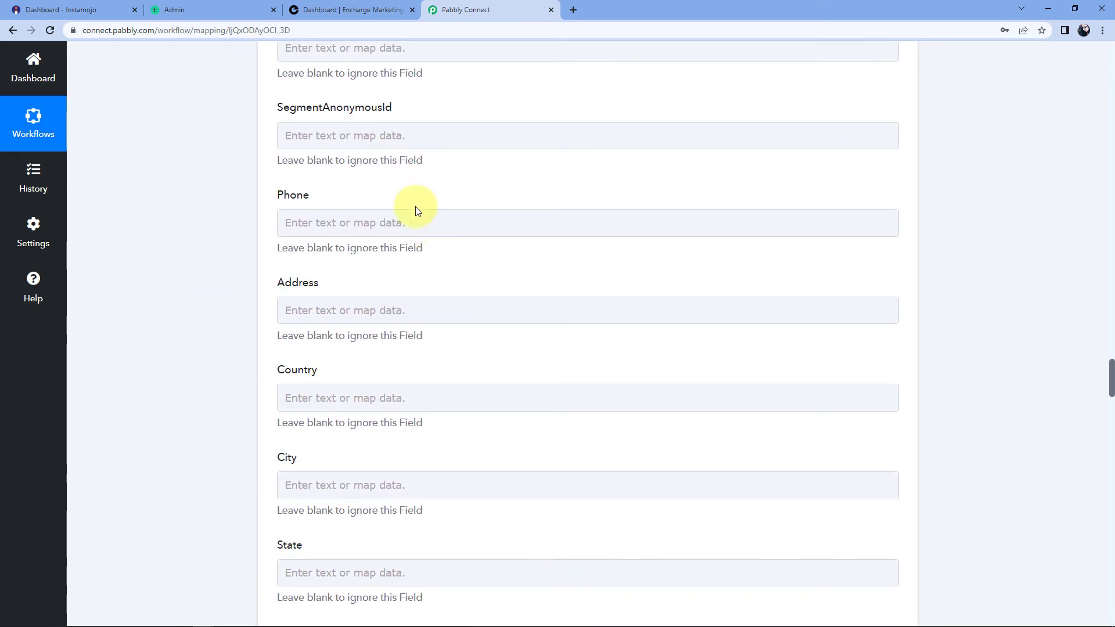
{"action": "left_click", "coordinate": [312, 223]}
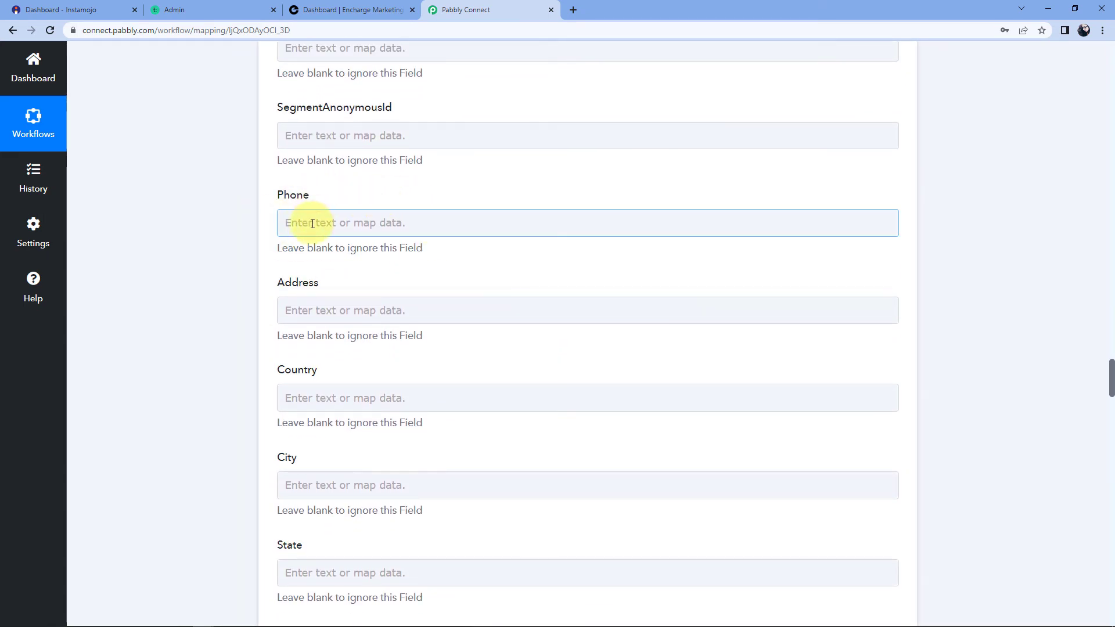
{"action": "left_click", "coordinate": [409, 374]}
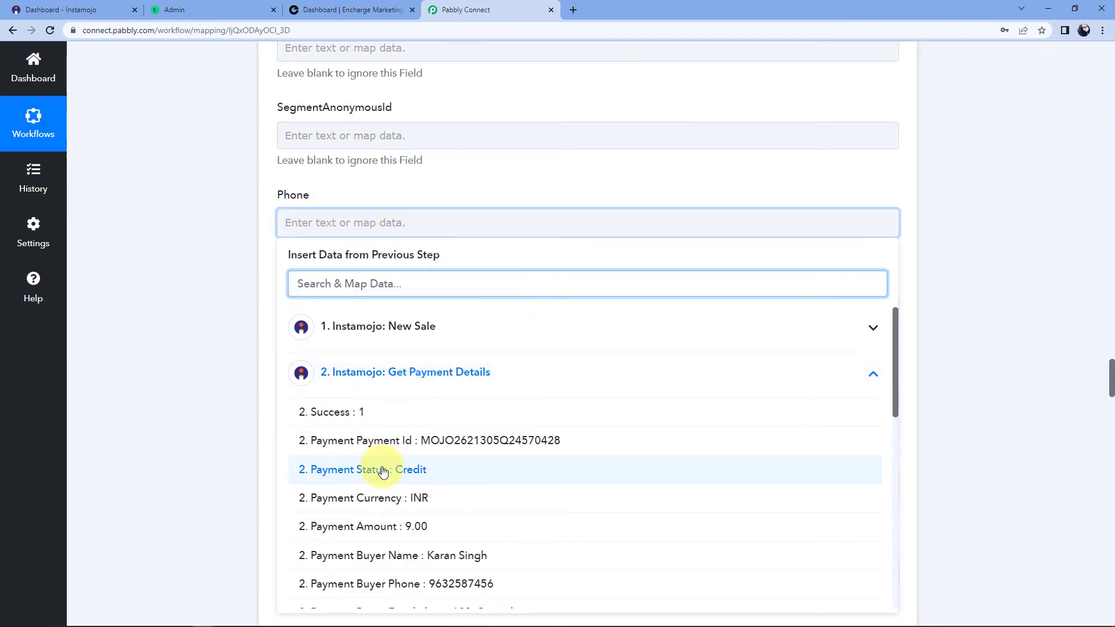
{"action": "left_click", "coordinate": [531, 584]}
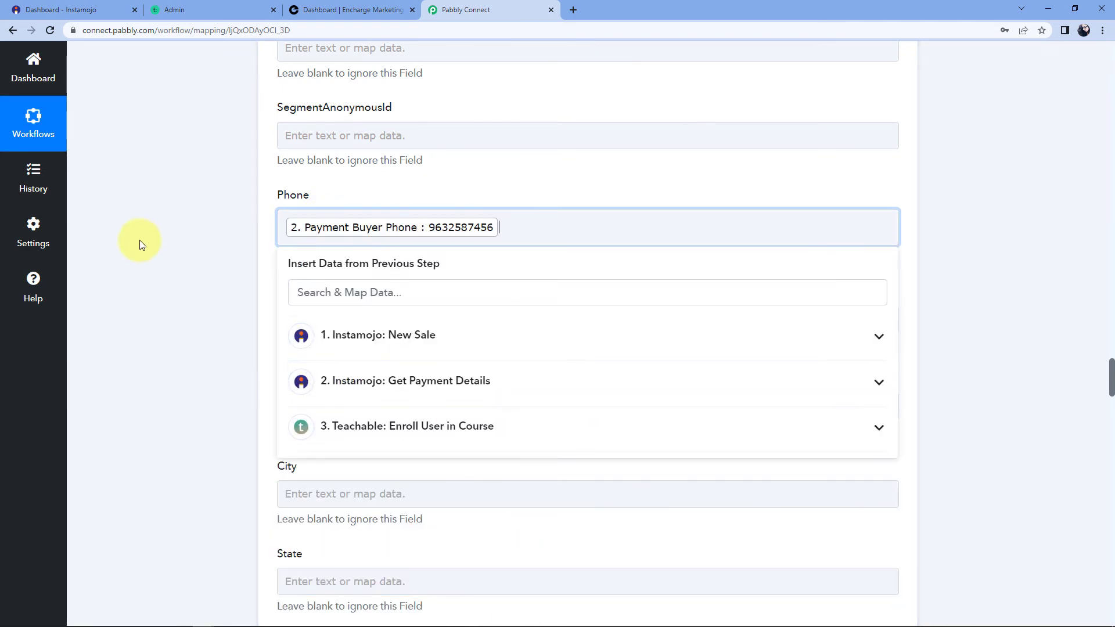
{"action": "left_click", "coordinate": [168, 239]}
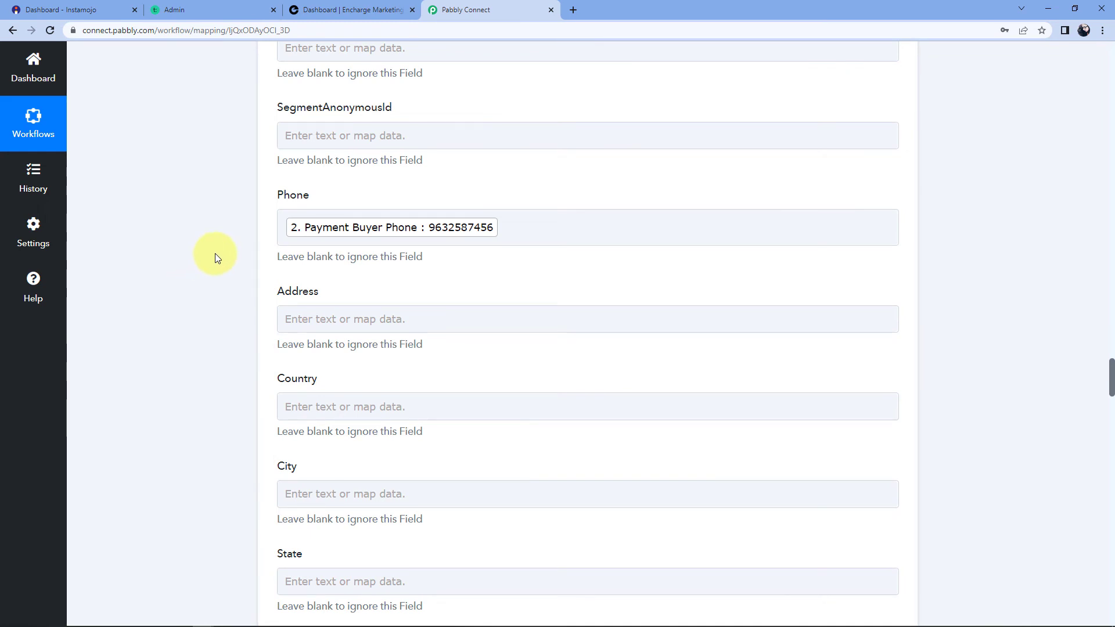
{"action": "scroll", "coordinate": [216, 261], "scroll_direction": "down", "scroll_amount": 7}
{"action": "scroll", "coordinate": [217, 259], "scroll_direction": "down", "scroll_amount": 19}
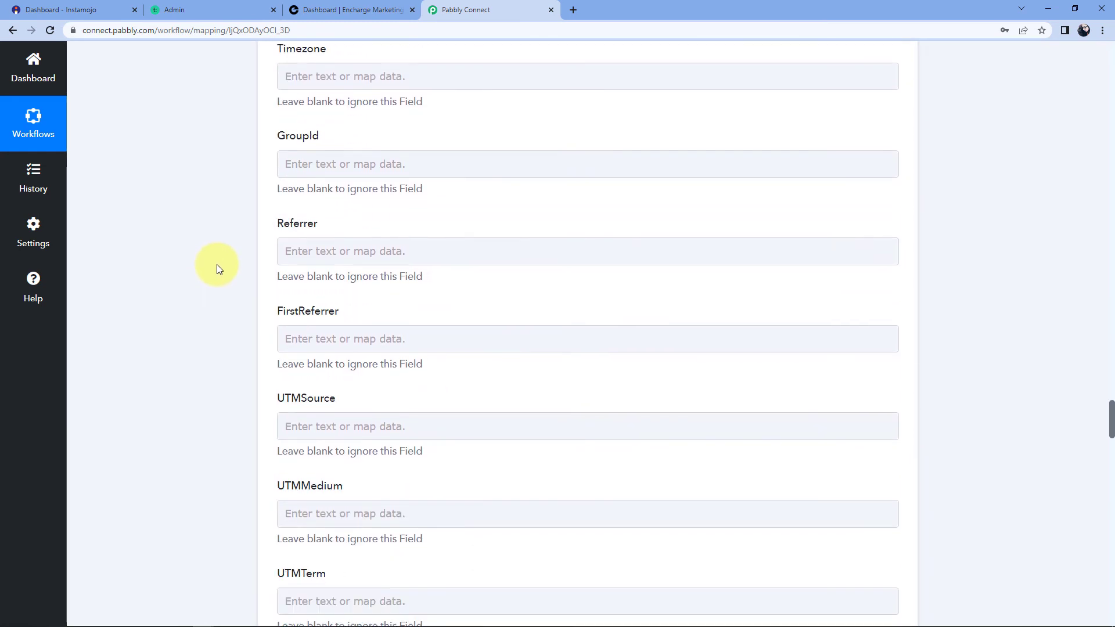
{"action": "scroll", "coordinate": [218, 267], "scroll_direction": "down", "scroll_amount": 20}
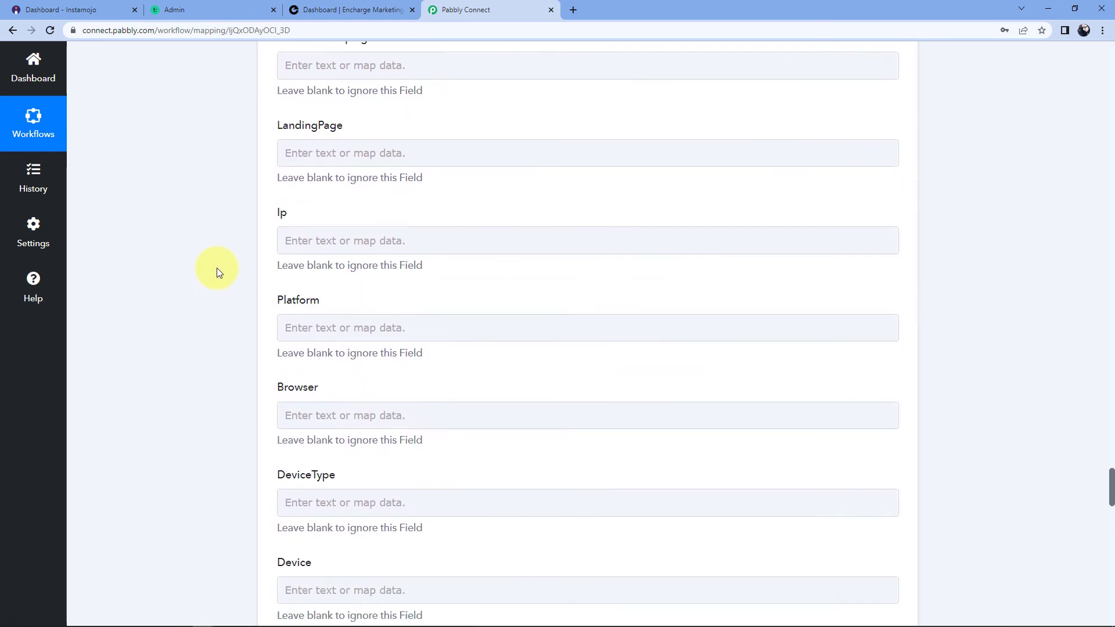
{"action": "scroll", "coordinate": [215, 268], "scroll_direction": "down", "scroll_amount": 12}
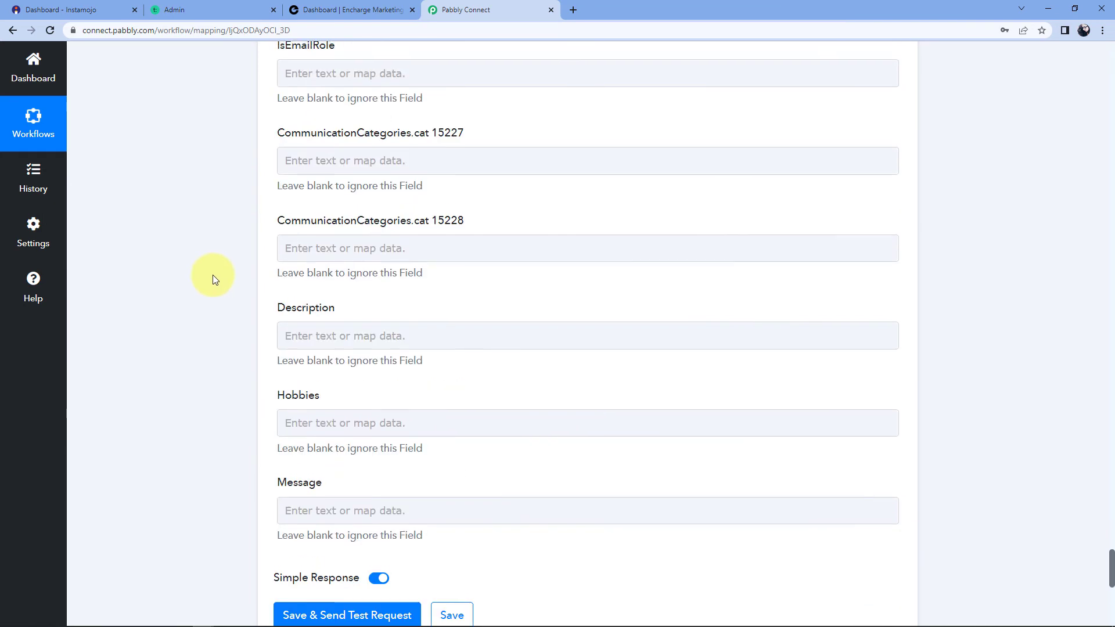
- Save the Encharge step and send a test request
{"action": "left_click", "coordinate": [347, 270]}
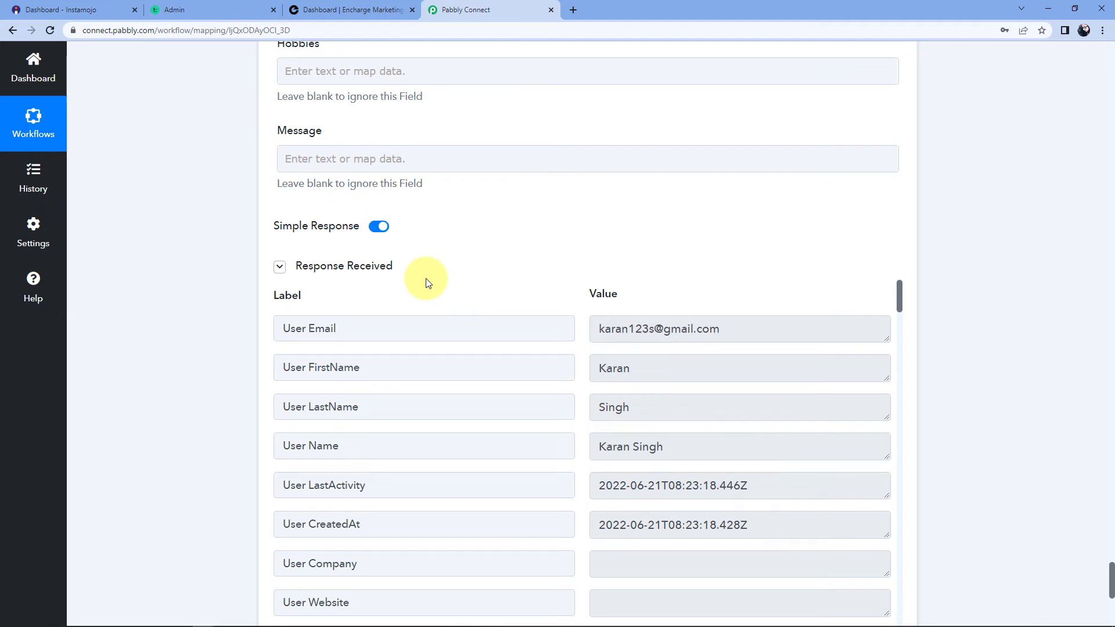
- Open Encharge's All People list to find the test buyer
{"action": "left_click", "coordinate": [368, 11]}
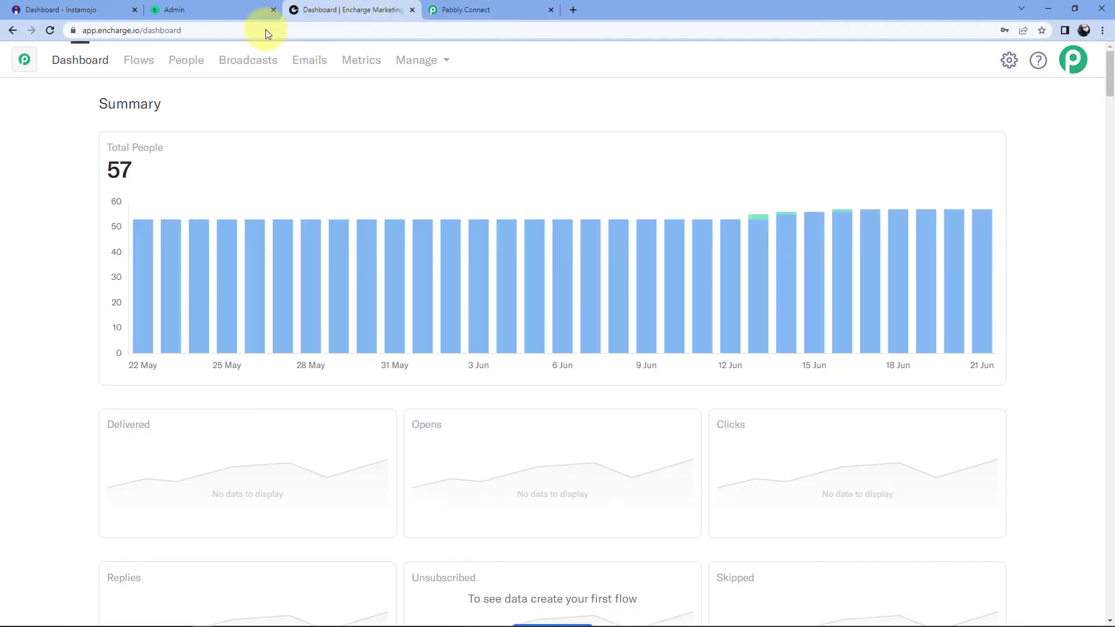
{"action": "left_click", "coordinate": [185, 65]}
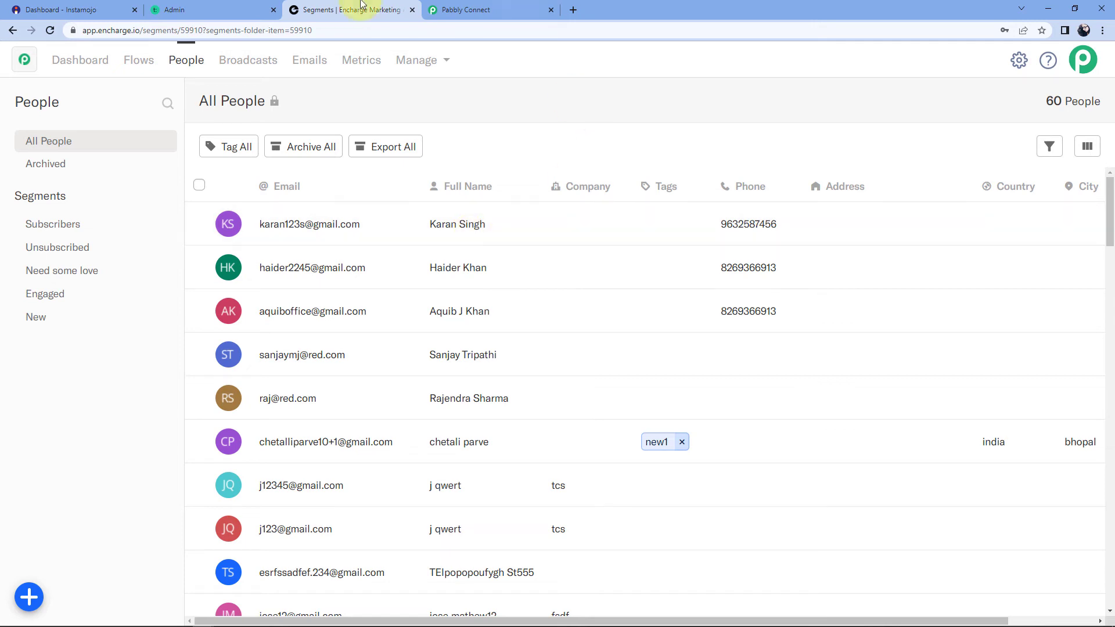
- Scroll up through the 'Instamojo to Teachable to Encharge' workflow and collapse the trigger step's settings
{"action": "left_click", "coordinate": [465, 9]}
{"action": "middle_click", "coordinate": [973, 223]}
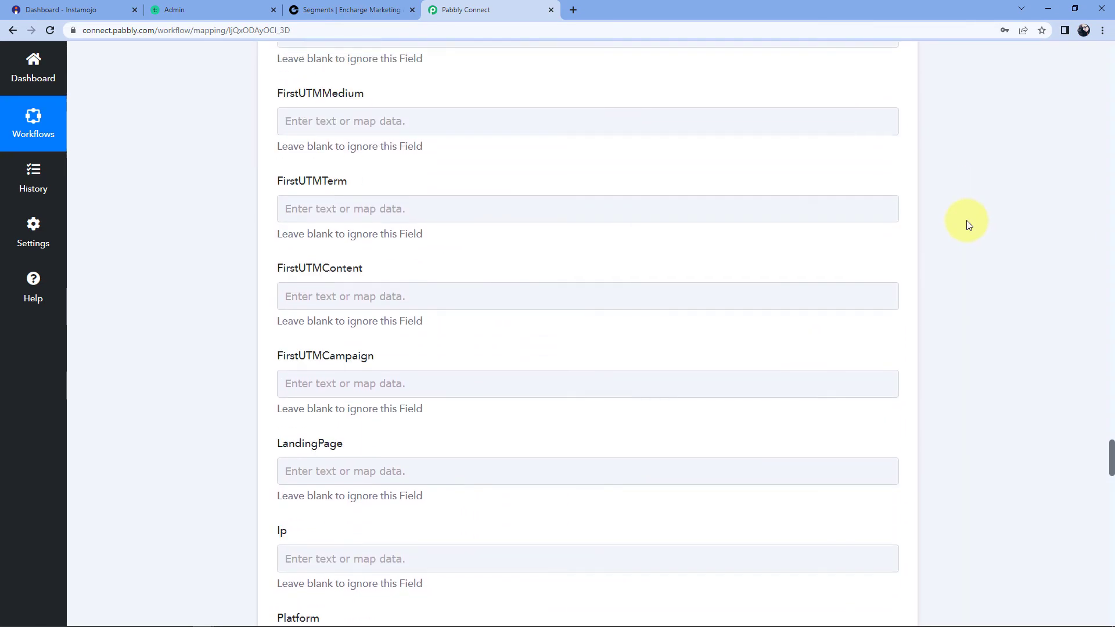
{"action": "middle_click", "coordinate": [967, 225]}
{"action": "scroll", "coordinate": [967, 225], "scroll_direction": "up", "scroll_amount": 20}
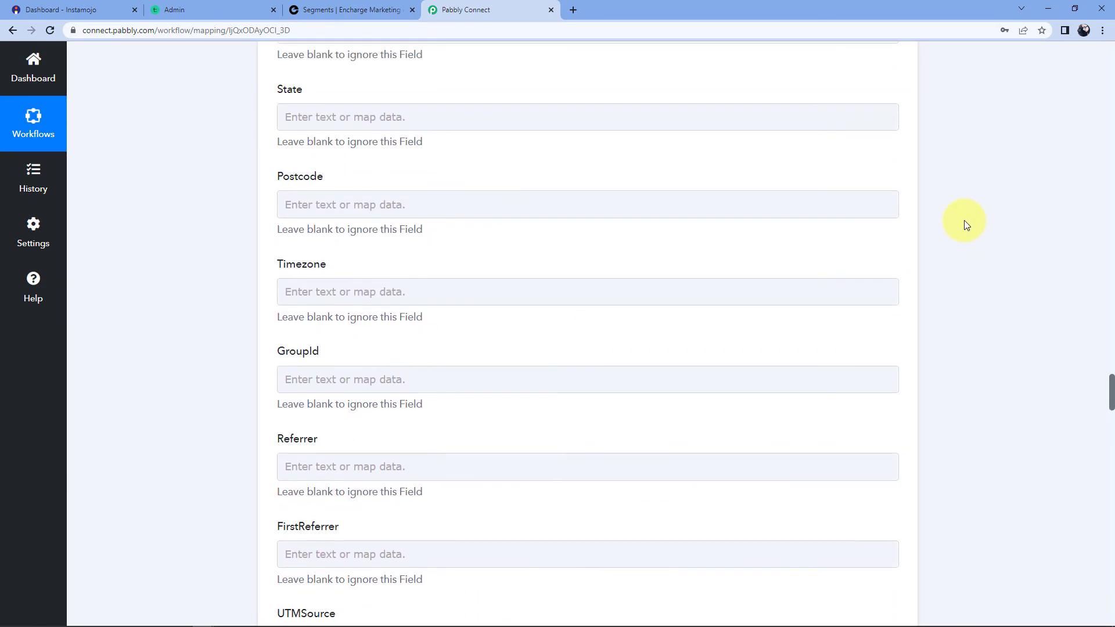
{"action": "scroll", "coordinate": [962, 225], "scroll_direction": "up", "scroll_amount": 12}
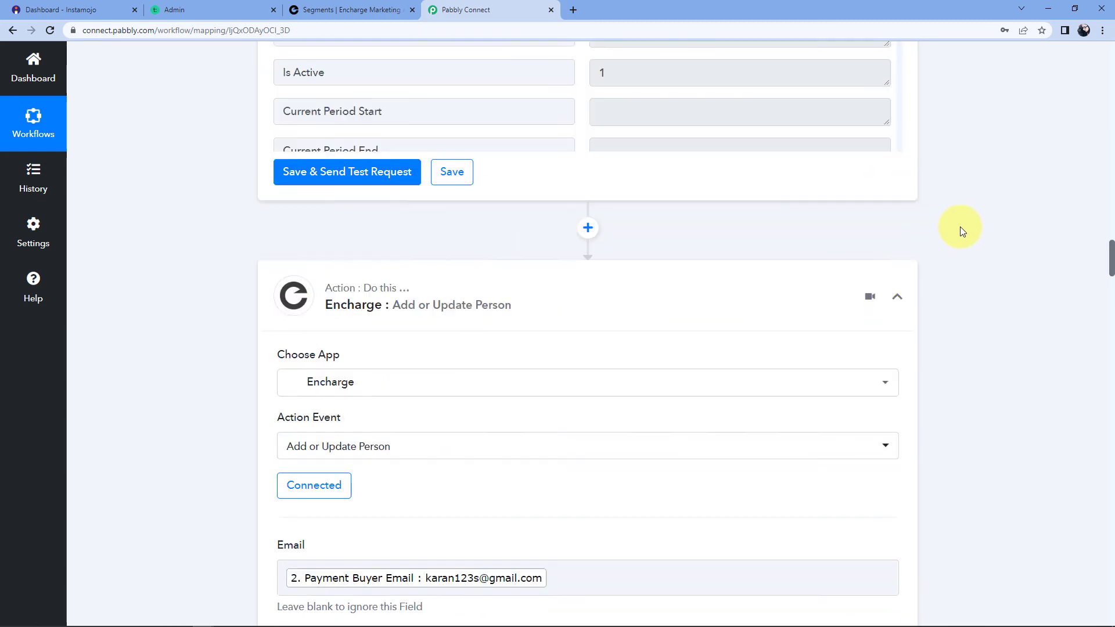
{"action": "scroll", "coordinate": [942, 386], "scroll_direction": "up", "scroll_amount": 3}
{"action": "scroll", "coordinate": [941, 386], "scroll_direction": "up", "scroll_amount": 15}
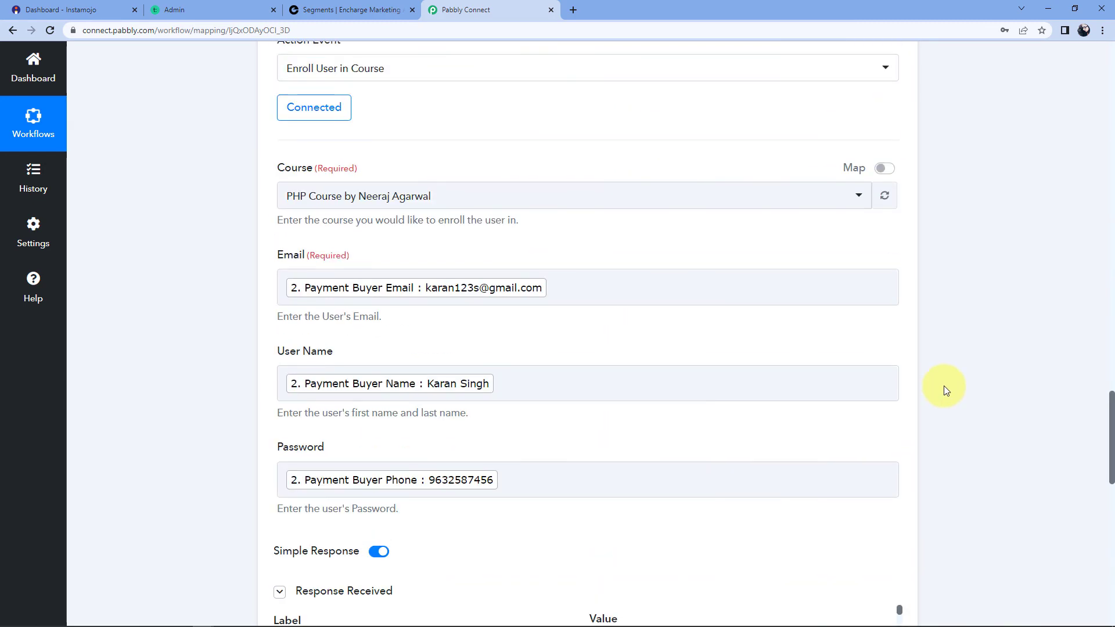
{"action": "scroll", "coordinate": [960, 300], "scroll_direction": "up", "scroll_amount": 15}
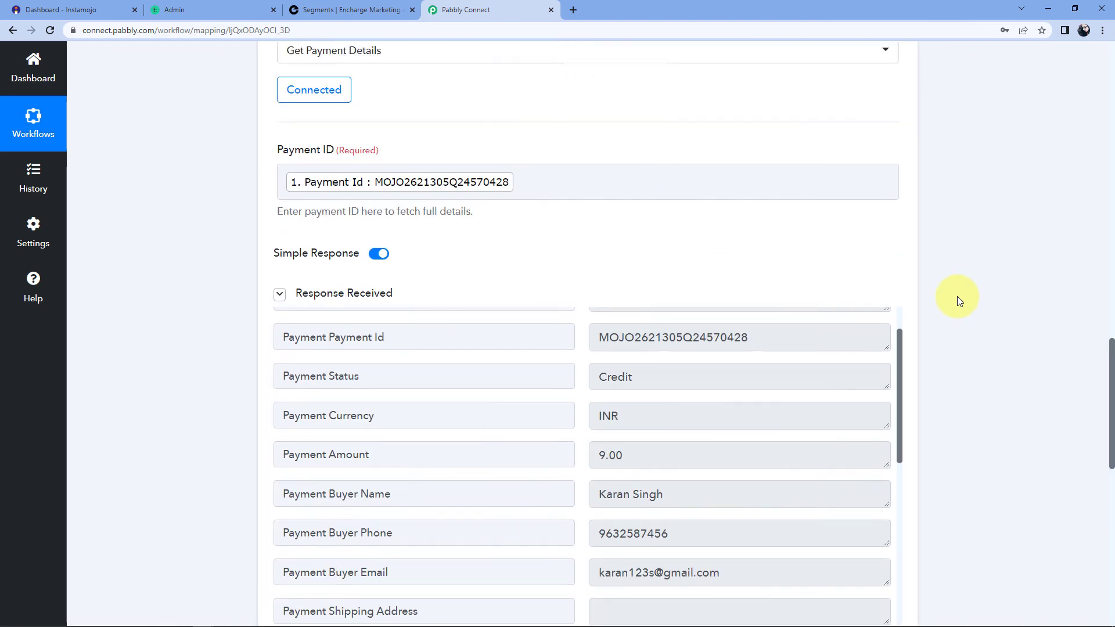
{"action": "scroll", "coordinate": [923, 270], "scroll_direction": "up", "scroll_amount": 7}
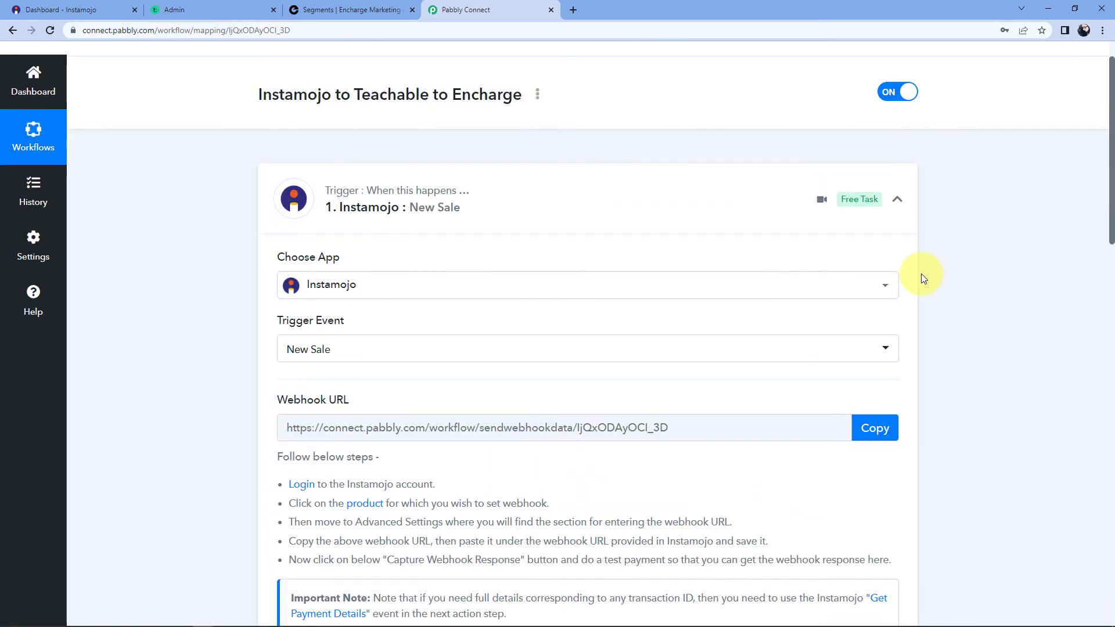
{"action": "left_click", "coordinate": [900, 243]}
{"action": "scroll", "coordinate": [117, 330], "scroll_direction": "down", "scroll_amount": 2}
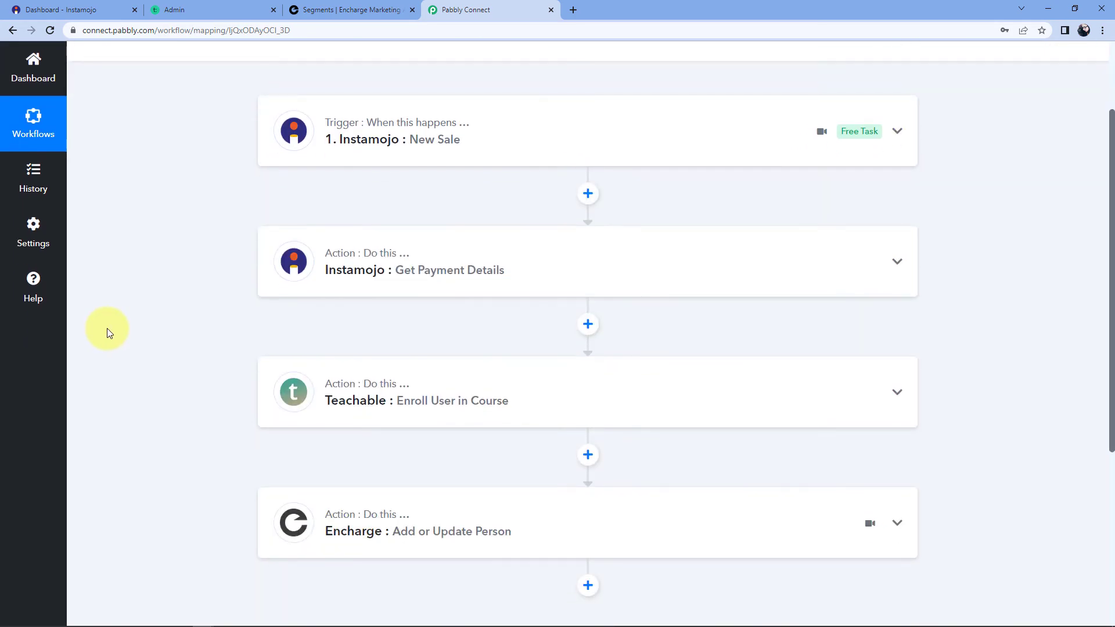
{"action": "scroll", "coordinate": [108, 328], "scroll_direction": "up", "scroll_amount": 1}
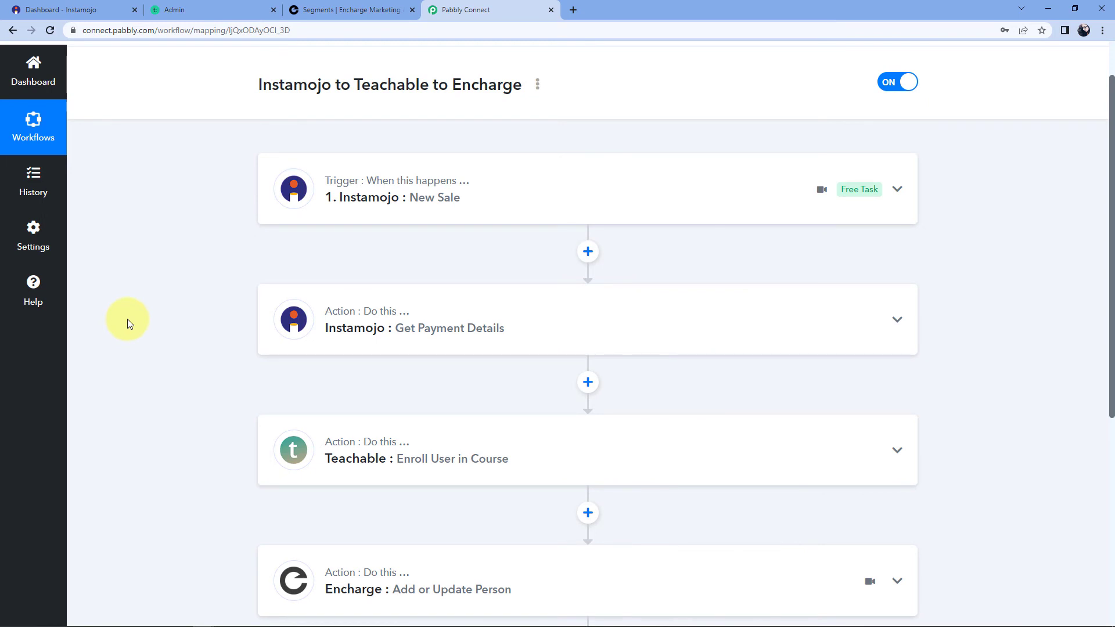
- Copy the PHP Course smart link from Instamojo's Payment Links and open it in Incognito
{"action": "left_click", "coordinate": [90, 7]}
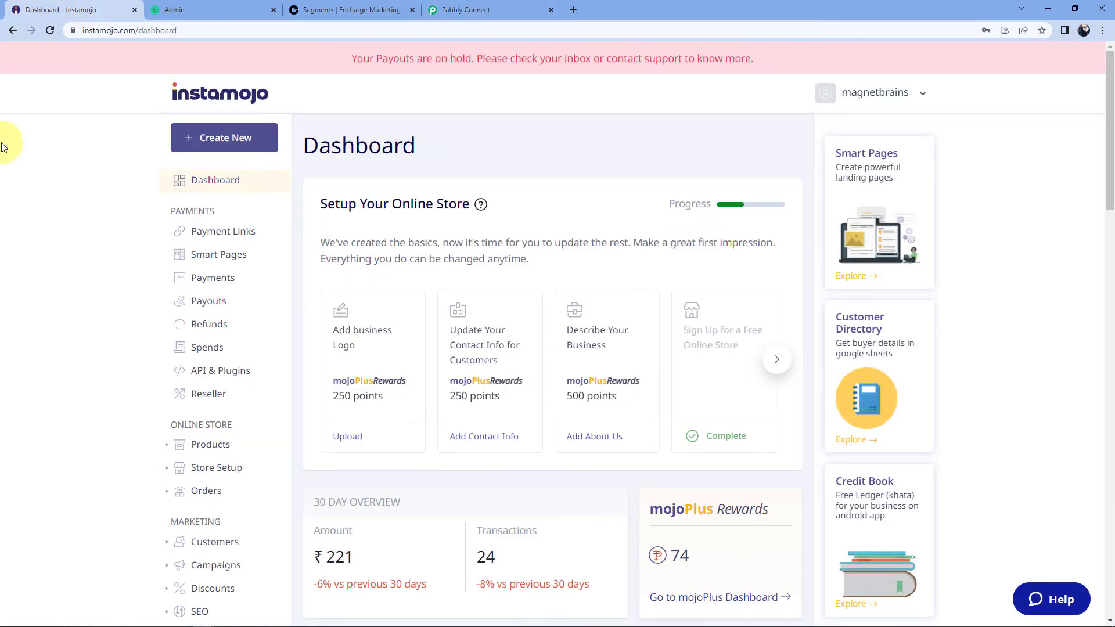
{"action": "left_click", "coordinate": [225, 238]}
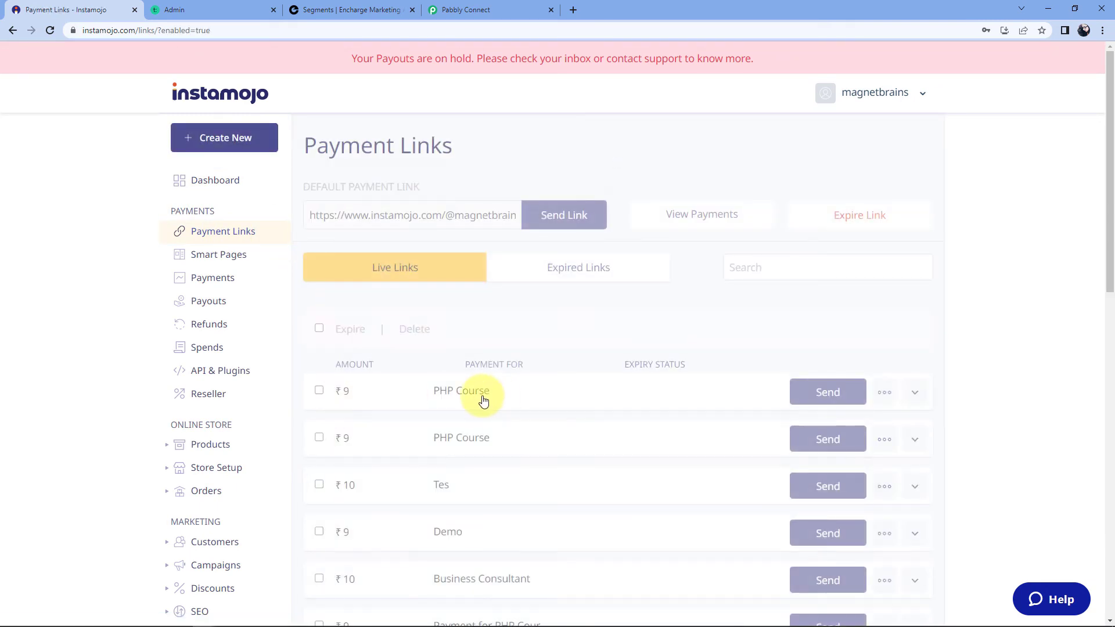
{"action": "left_click", "coordinate": [888, 395]}
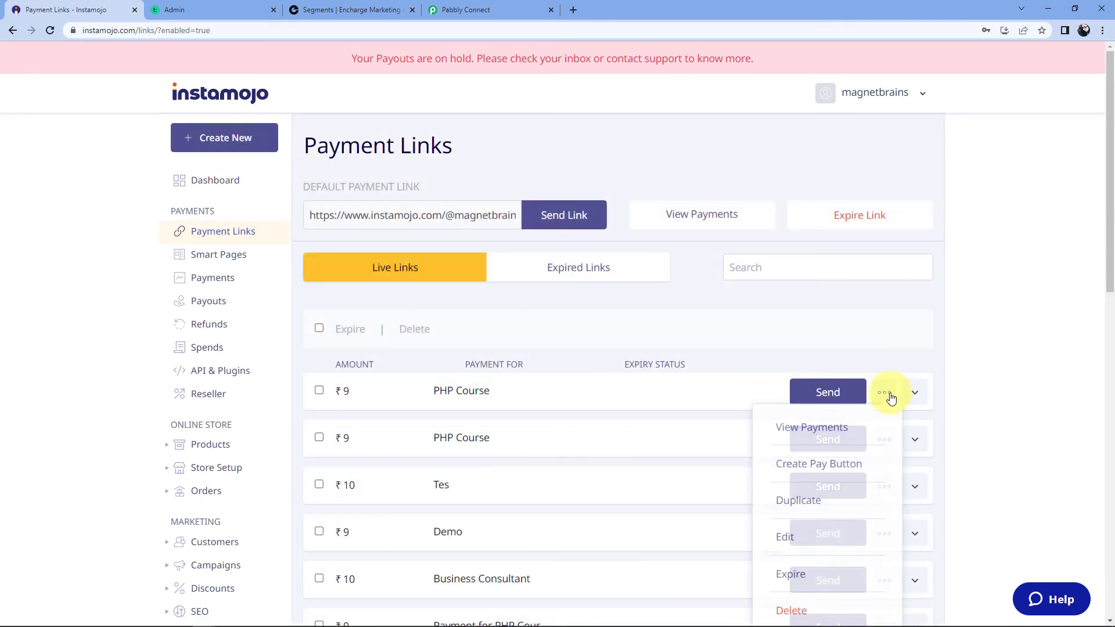
{"action": "left_click", "coordinate": [921, 394]}
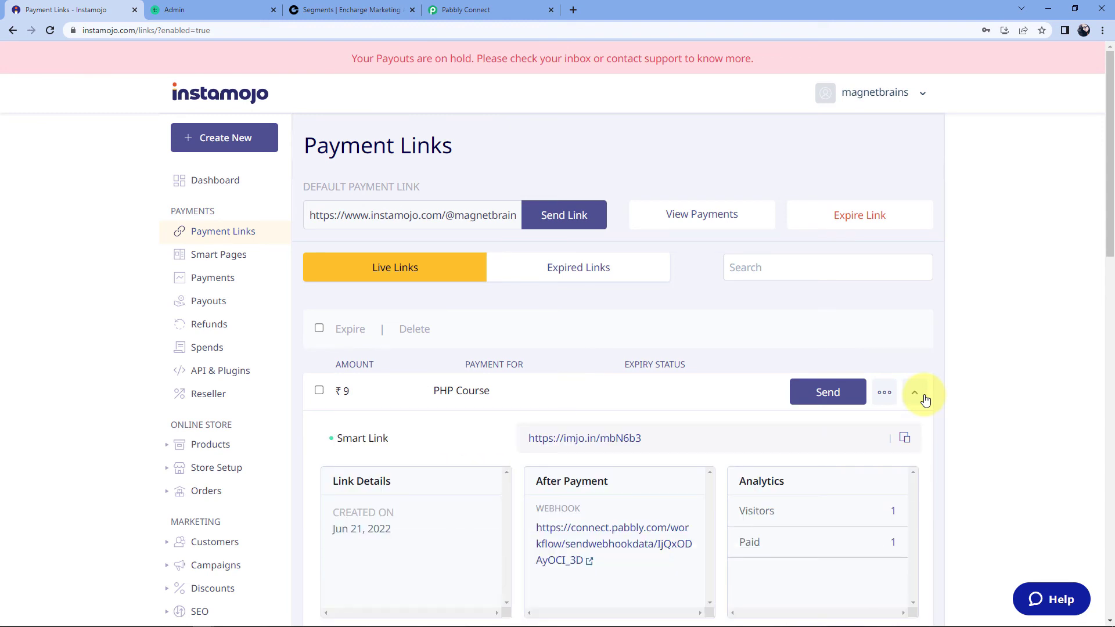
{"action": "left_click", "coordinate": [907, 439]}
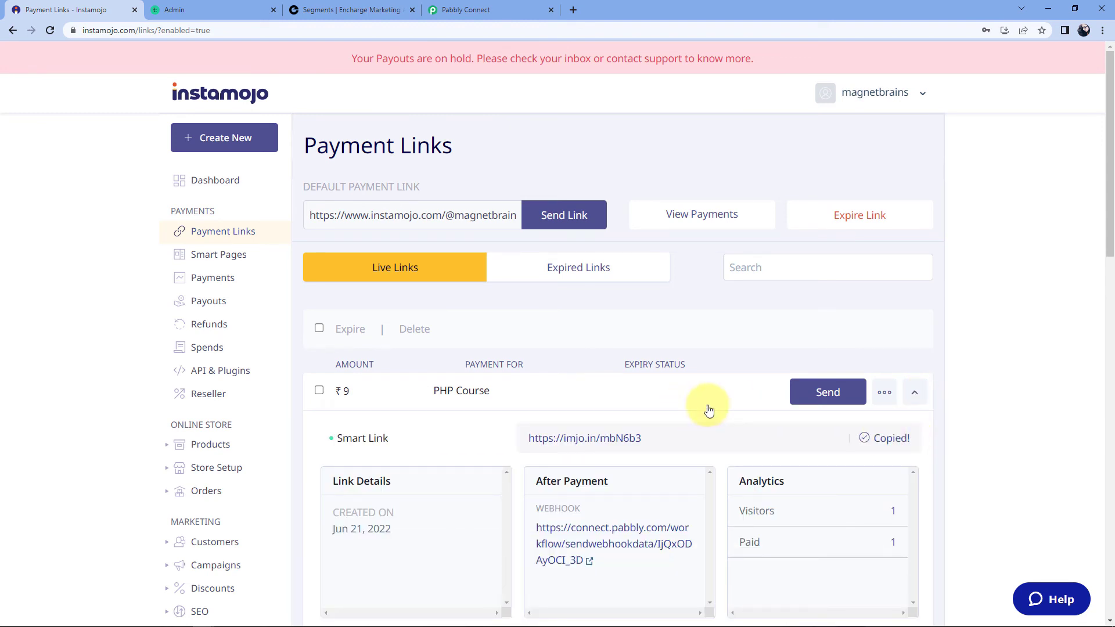
{"action": "key", "text": "ctrl+shift+n"}
{"action": "key", "text": "ctrl+v"}
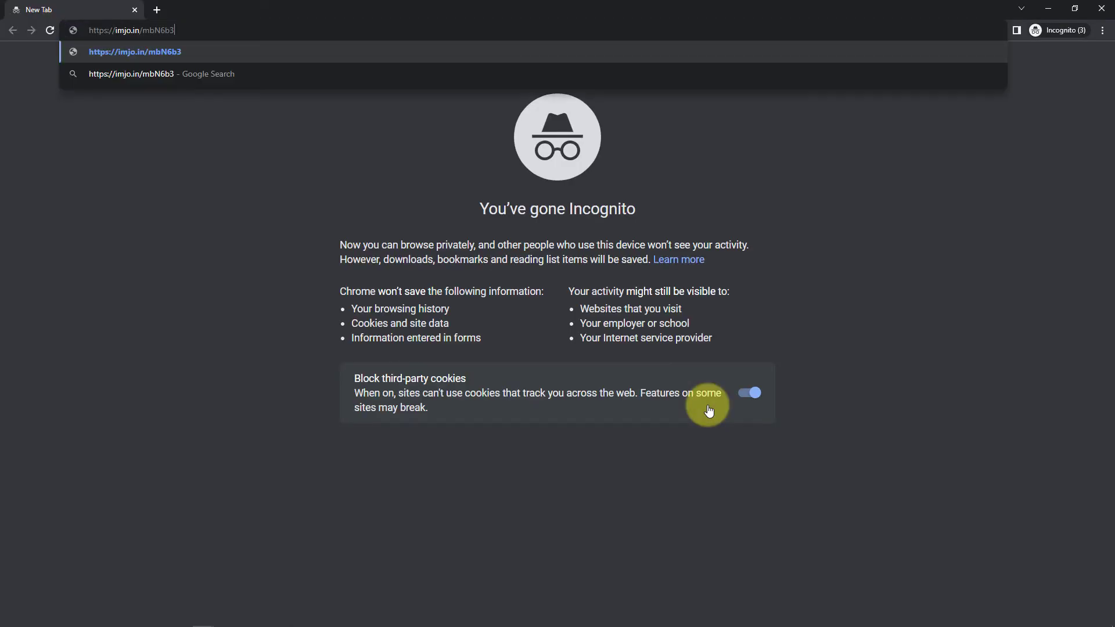
{"action": "key", "text": "Return"}
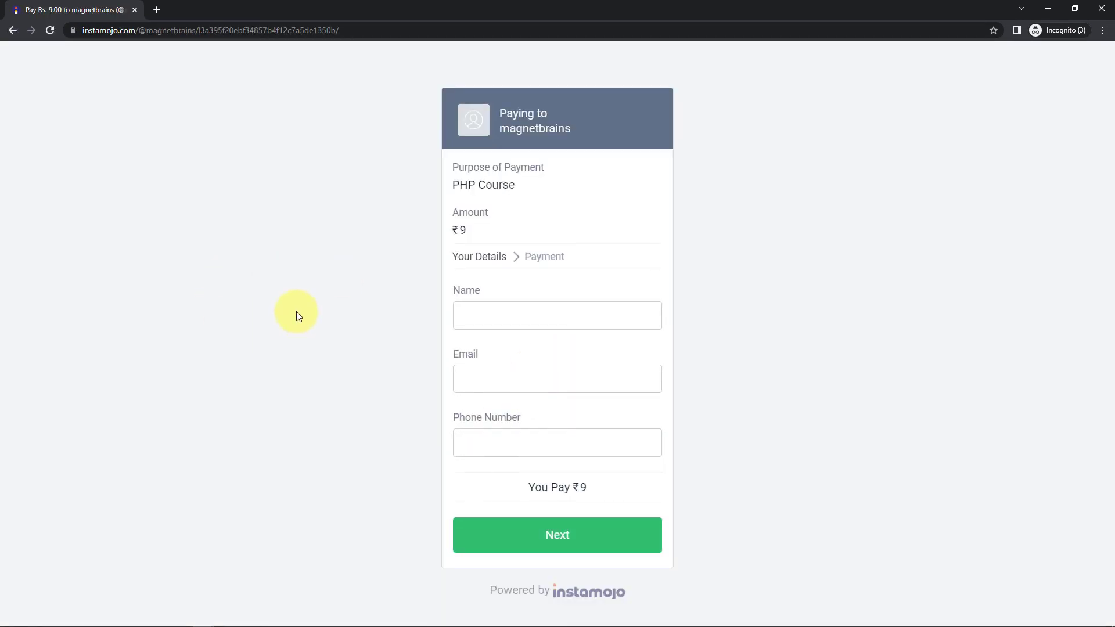
- Enter the buyer's name, e-mail and phone number, then proceed with the ₹9 payment
{"action": "left_click", "coordinate": [499, 315]}
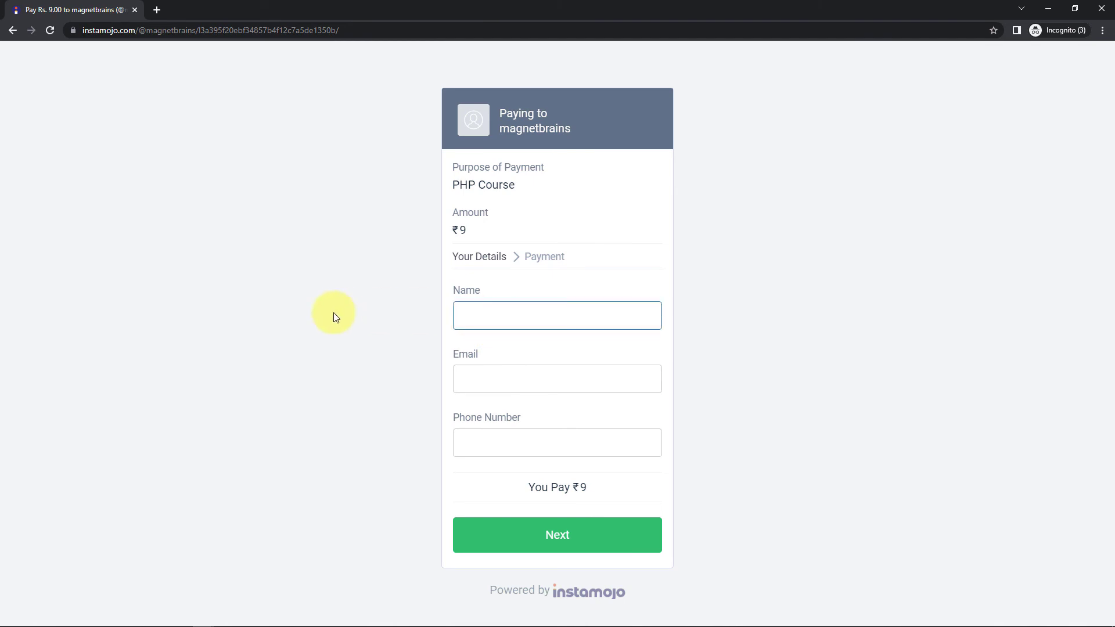
{"action": "left_click", "coordinate": [473, 379]}
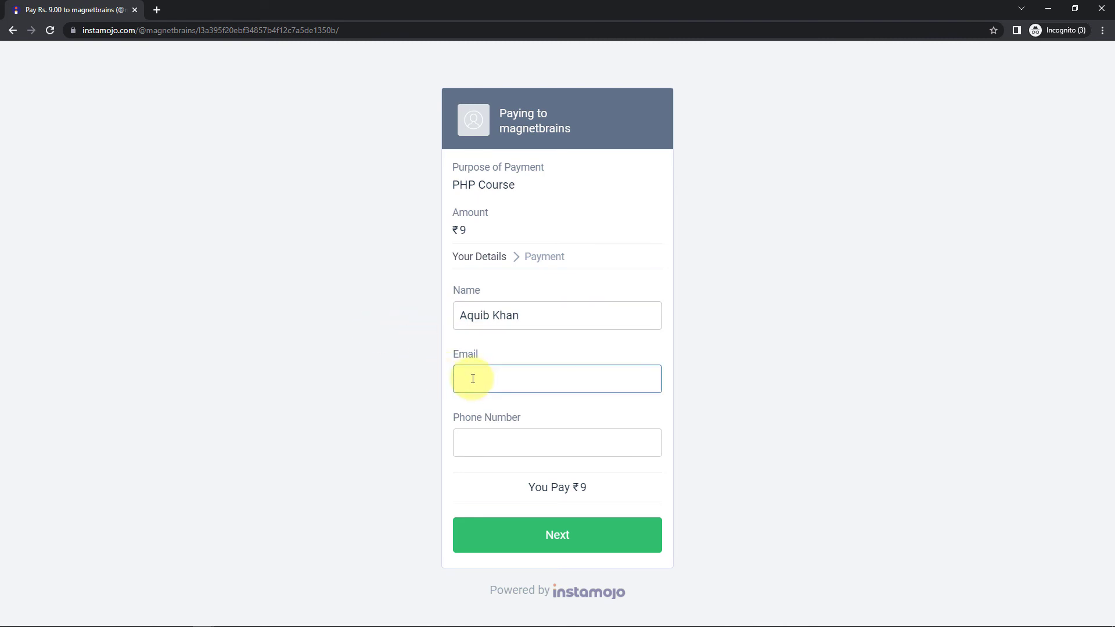
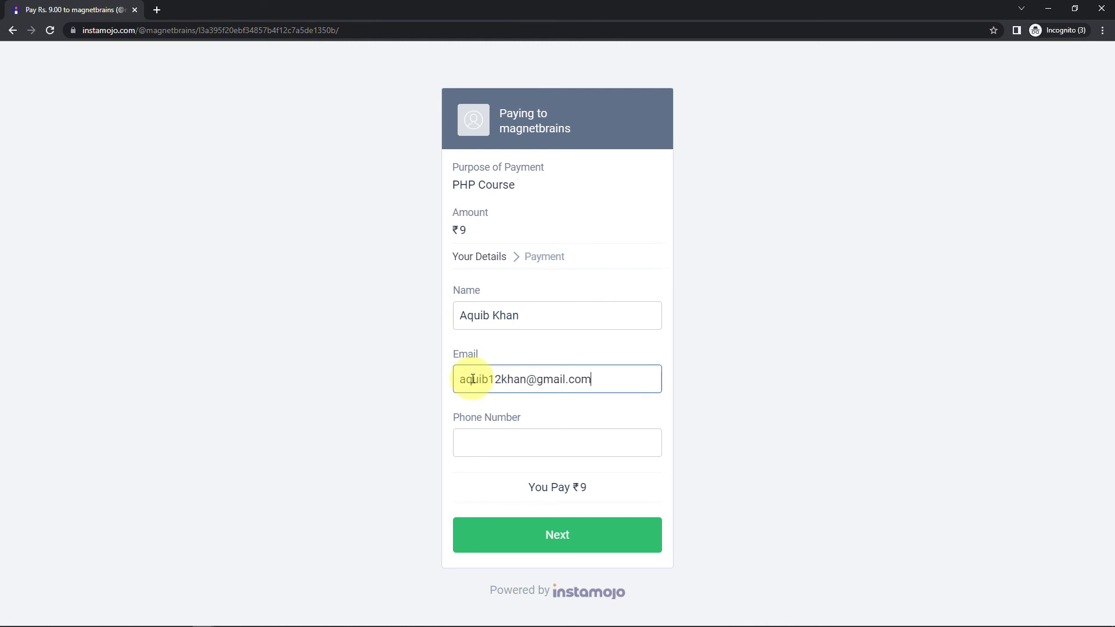
{"action": "key", "text": "Tab"}
{"action": "type", "text": "1236"}
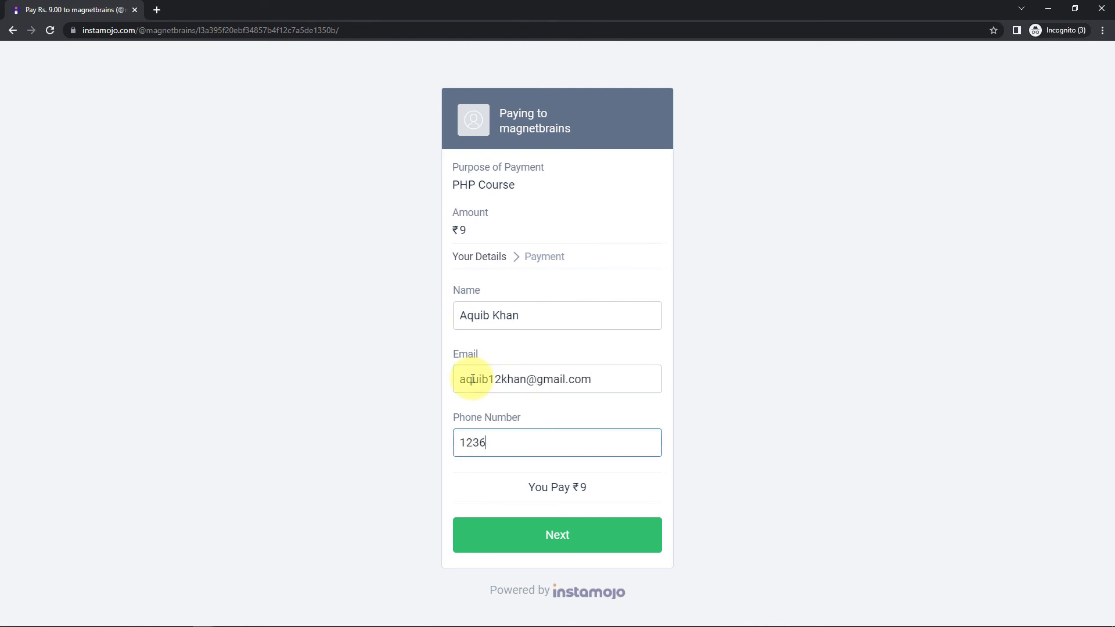
{"action": "type", "text": "547890"}
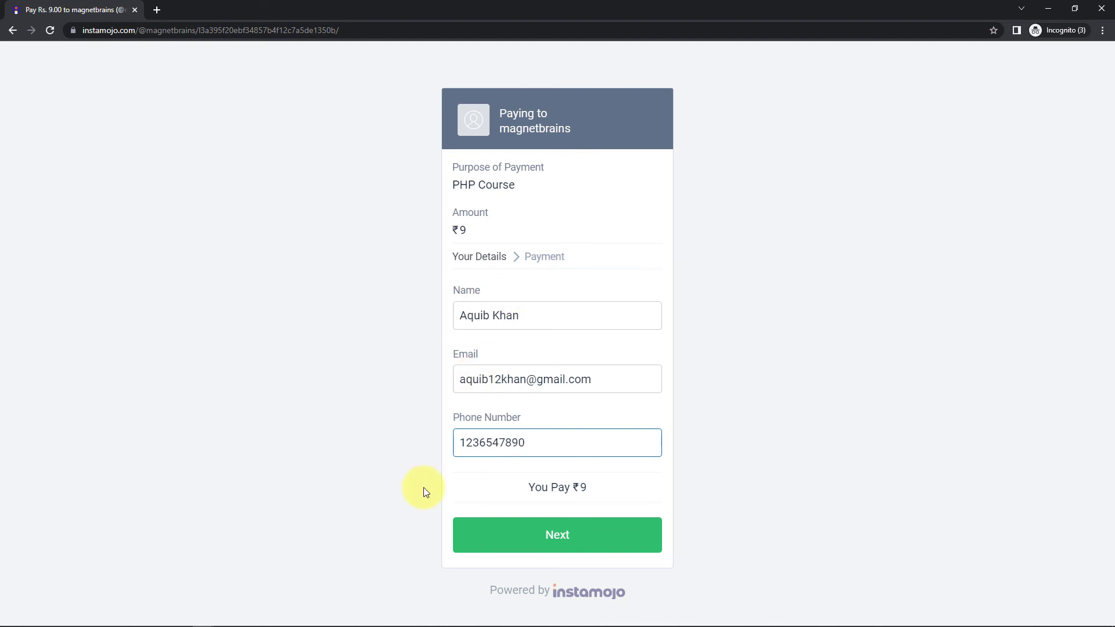
{"action": "left_click", "coordinate": [541, 537]}
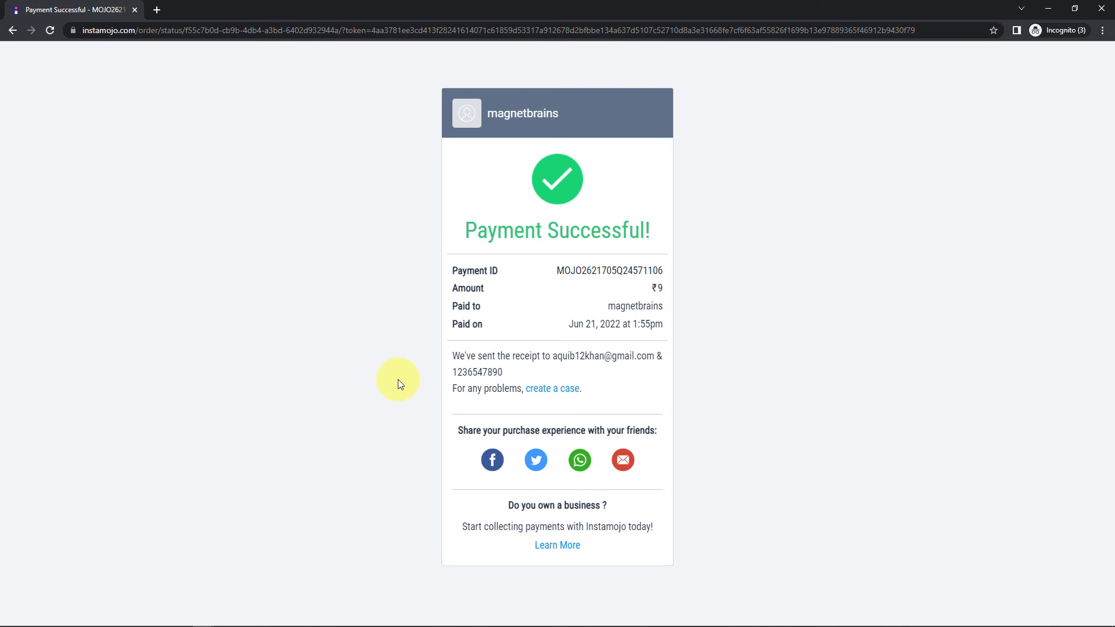
- Minimize Incognito and reload Teachable's PHP Course Students page to see the new buyer
{"action": "left_click", "coordinate": [1040, 8]}
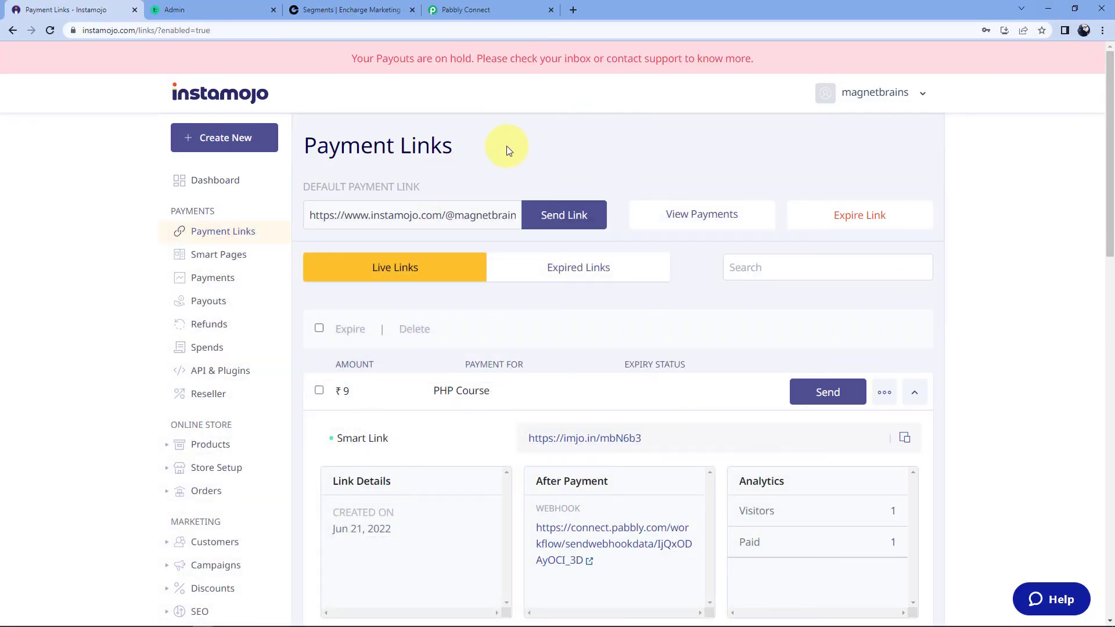
{"action": "left_click", "coordinate": [229, 8]}
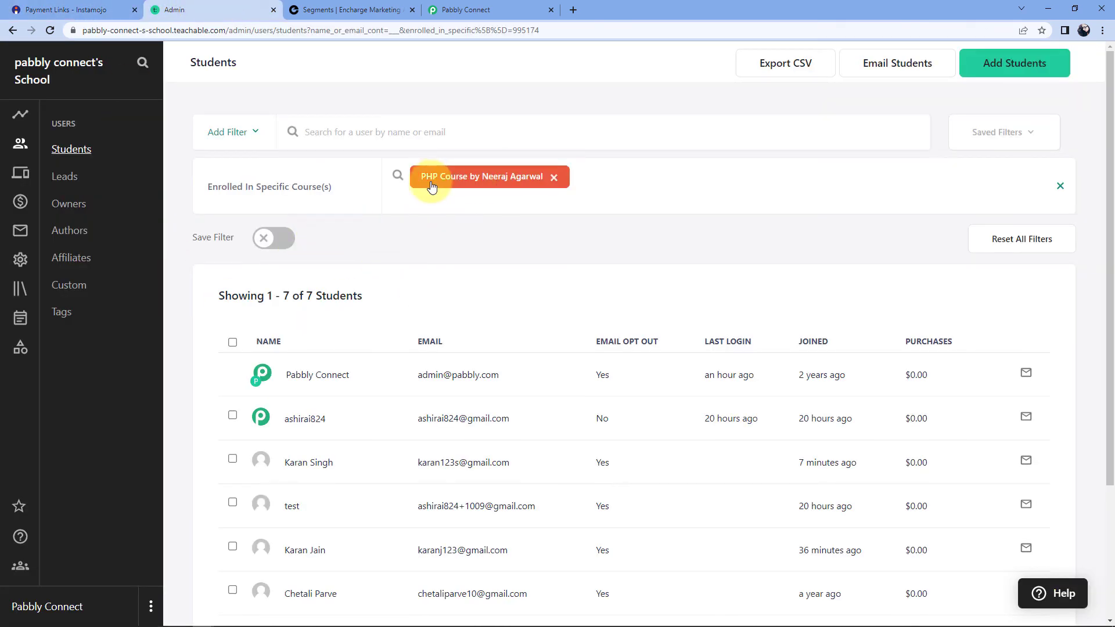
{"action": "key", "text": "F5"}
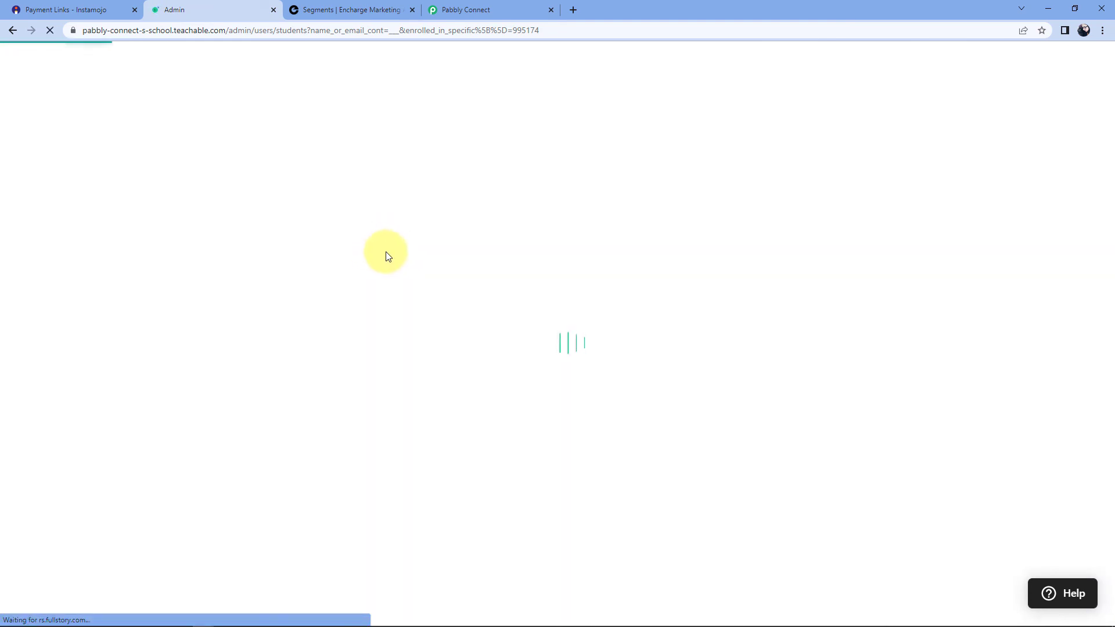
{"action": "scroll", "coordinate": [348, 285], "scroll_direction": "down", "scroll_amount": 2}
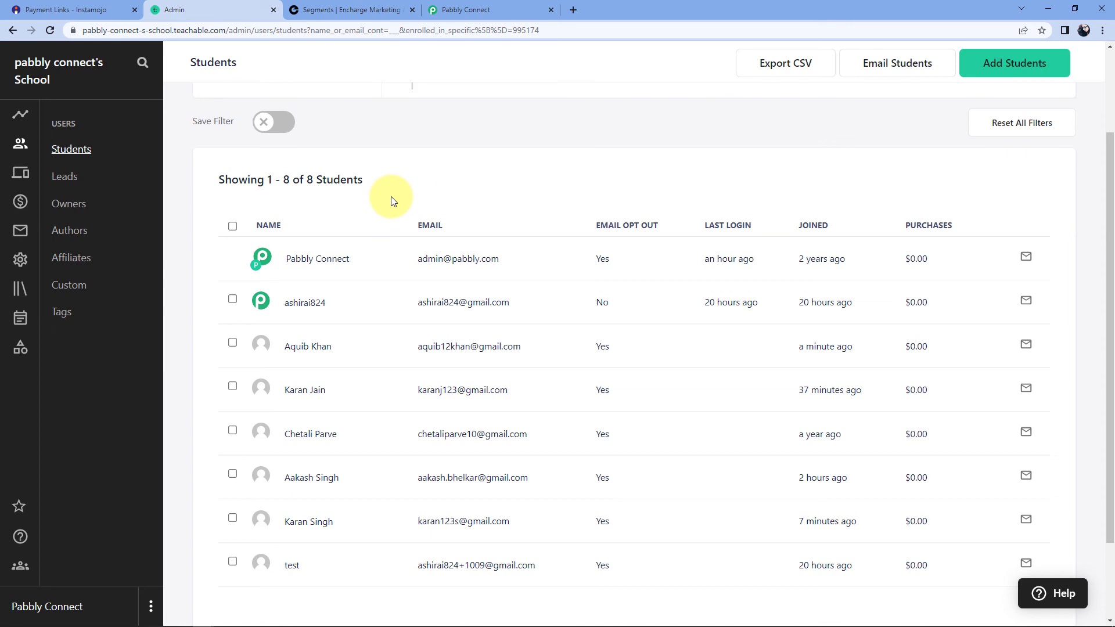
- Reload Encharge's All People list to confirm the buyer (61 people), then go back to Pabbly Connect
{"action": "left_click", "coordinate": [353, 10]}
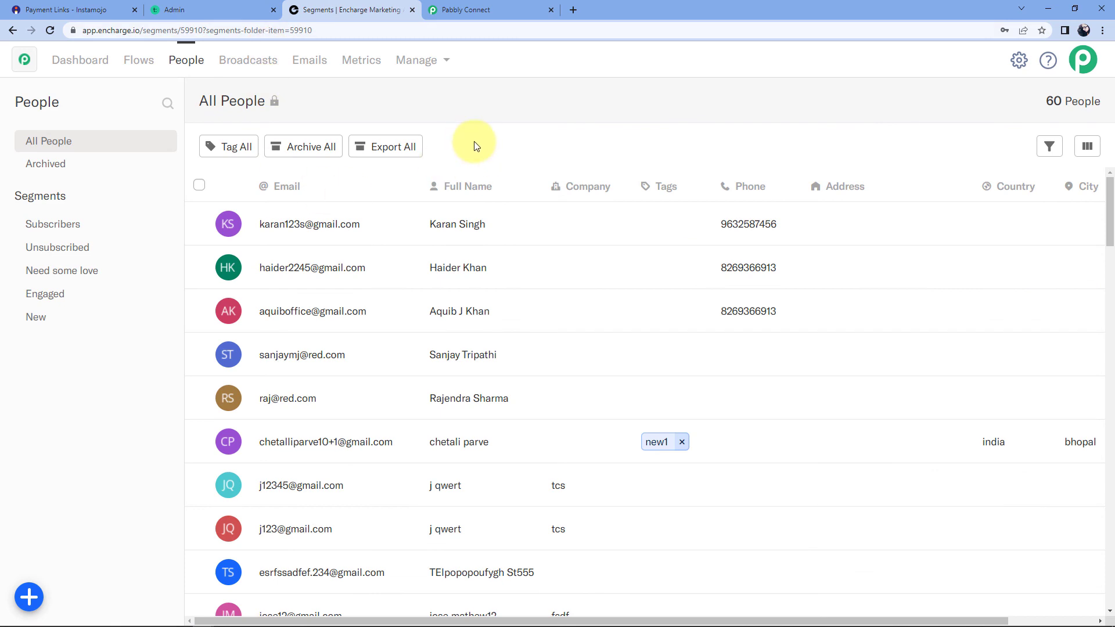
{"action": "key", "text": "F5"}
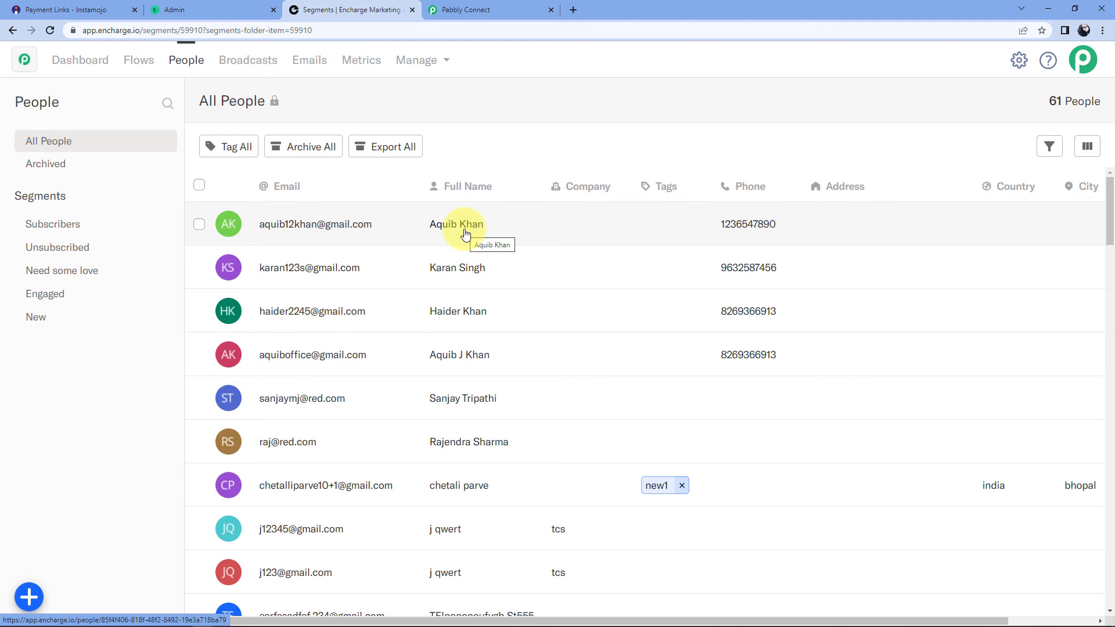
{"action": "left_click", "coordinate": [487, 16]}
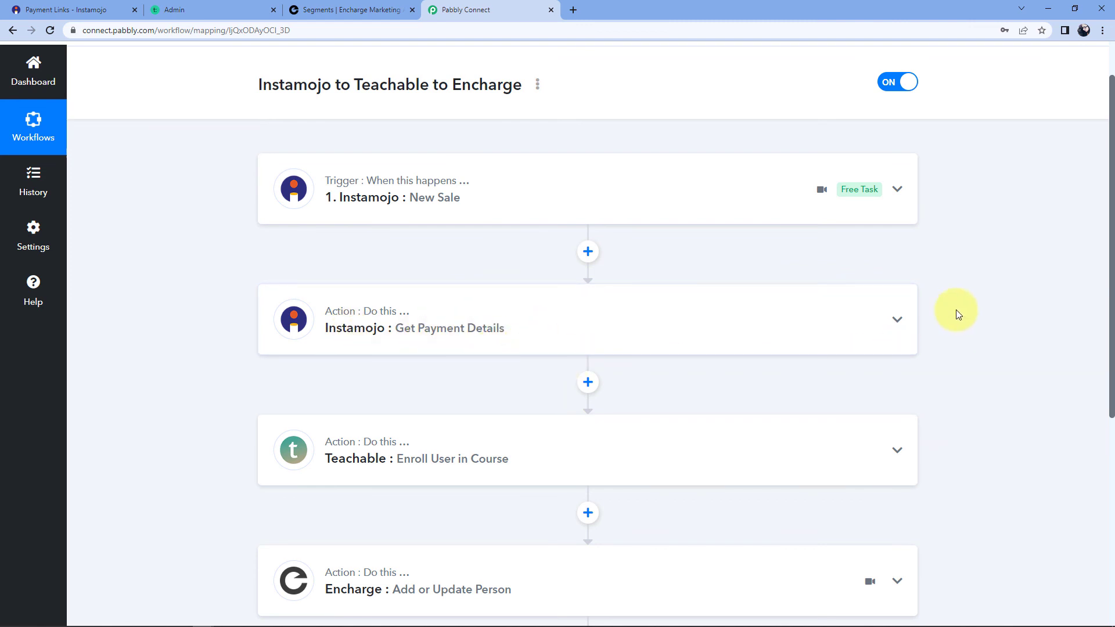
{"action": "scroll", "coordinate": [955, 308], "scroll_direction": "down", "scroll_amount": 1}
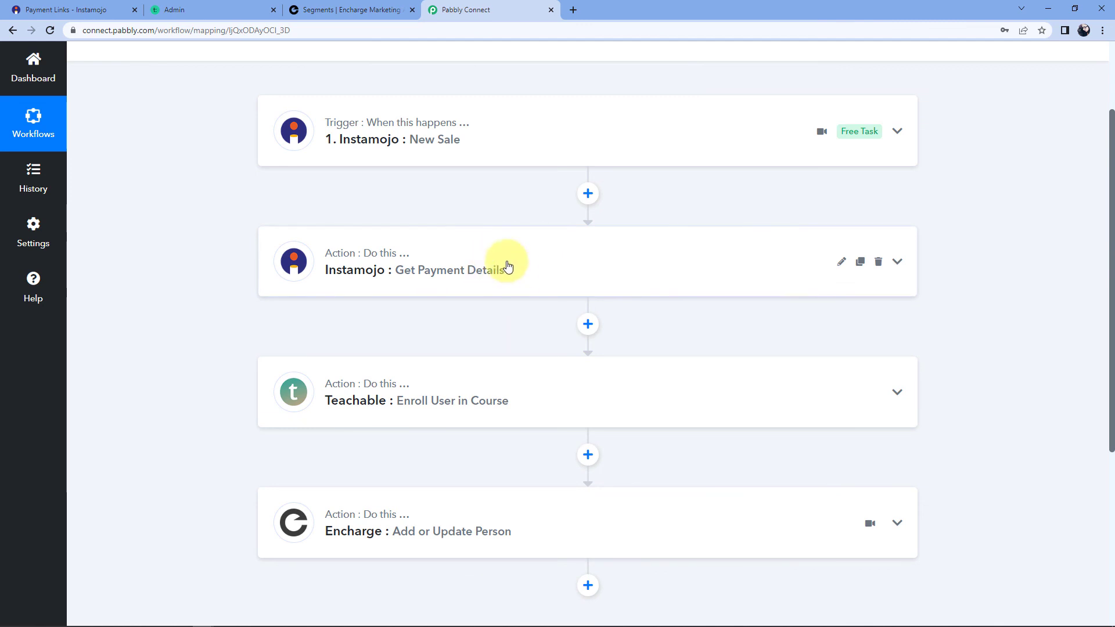
{"action": "scroll", "coordinate": [472, 292], "scroll_direction": "down", "scroll_amount": 1}
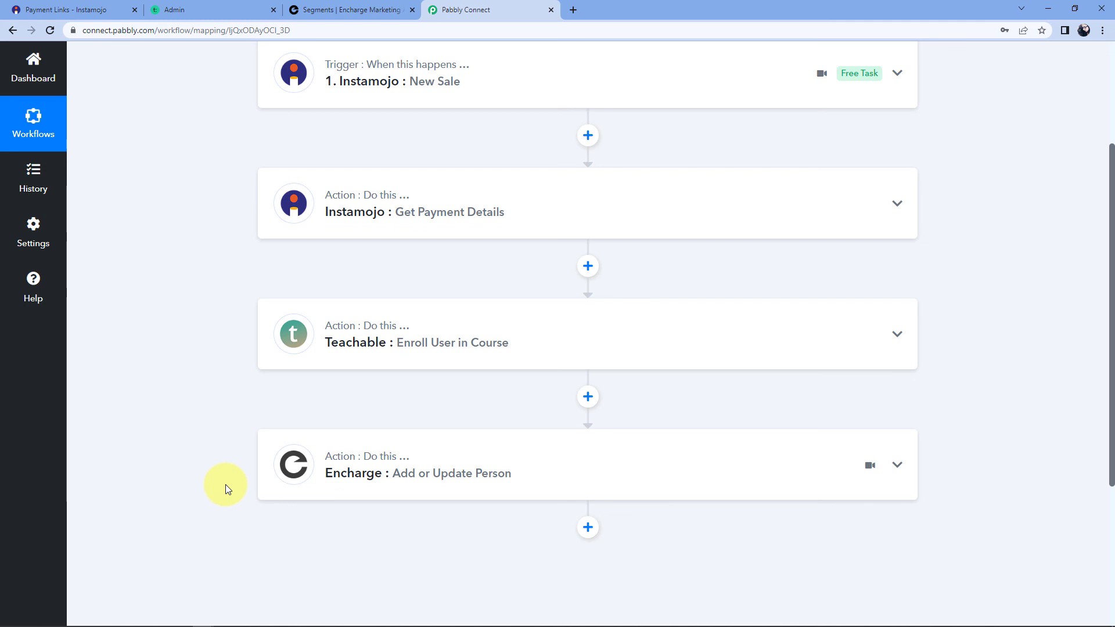
{"action": "scroll", "coordinate": [962, 197], "scroll_direction": "up", "scroll_amount": 2}
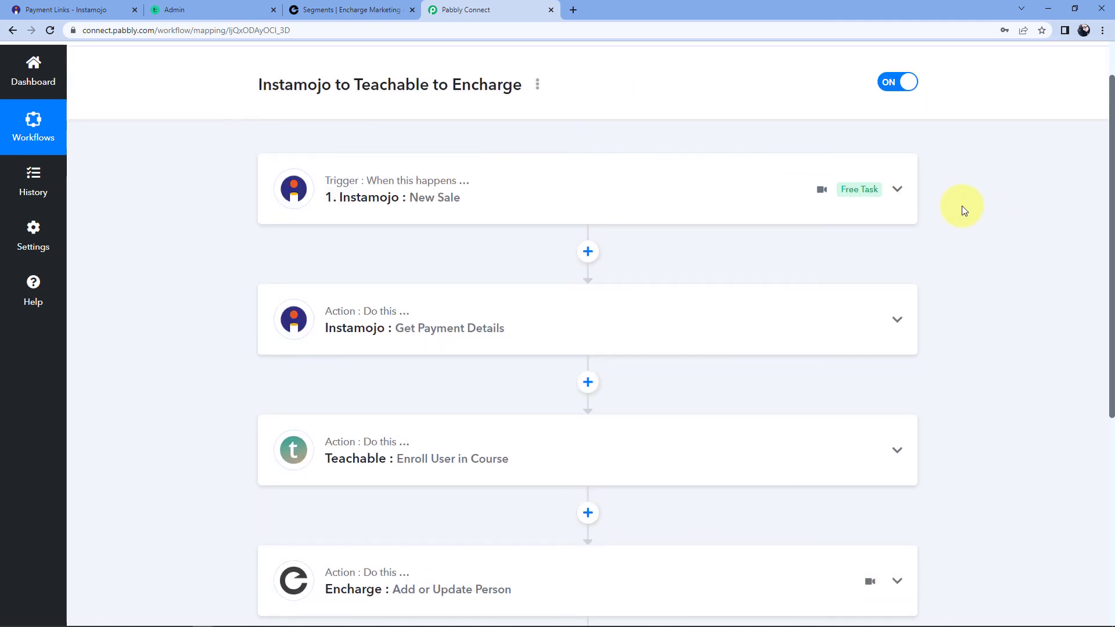
{"action": "scroll", "coordinate": [961, 205], "scroll_direction": "up", "scroll_amount": 1}
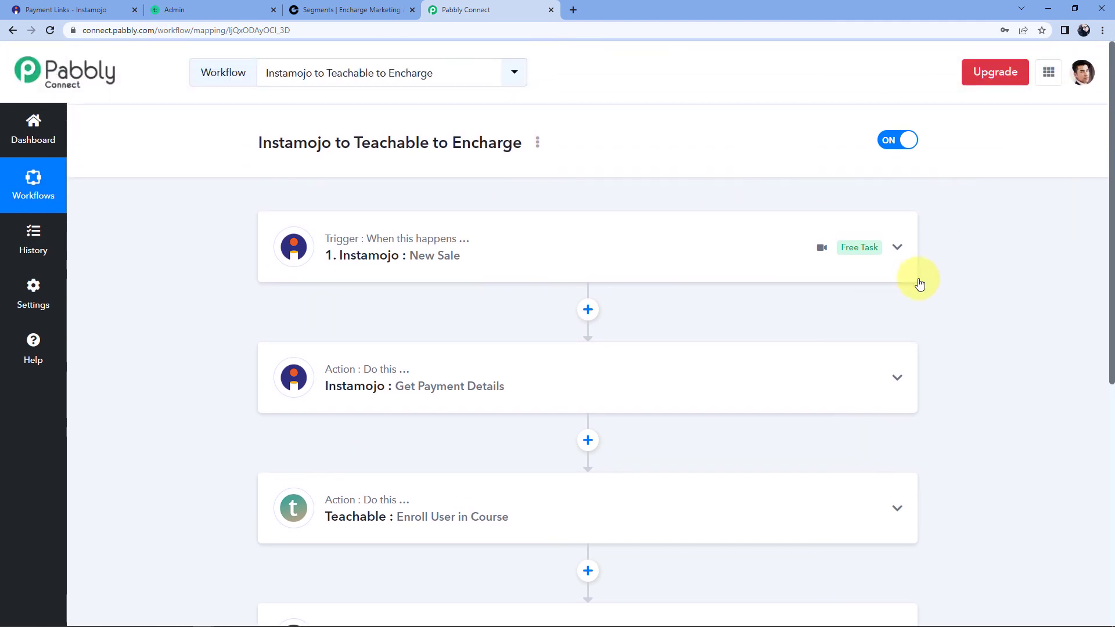